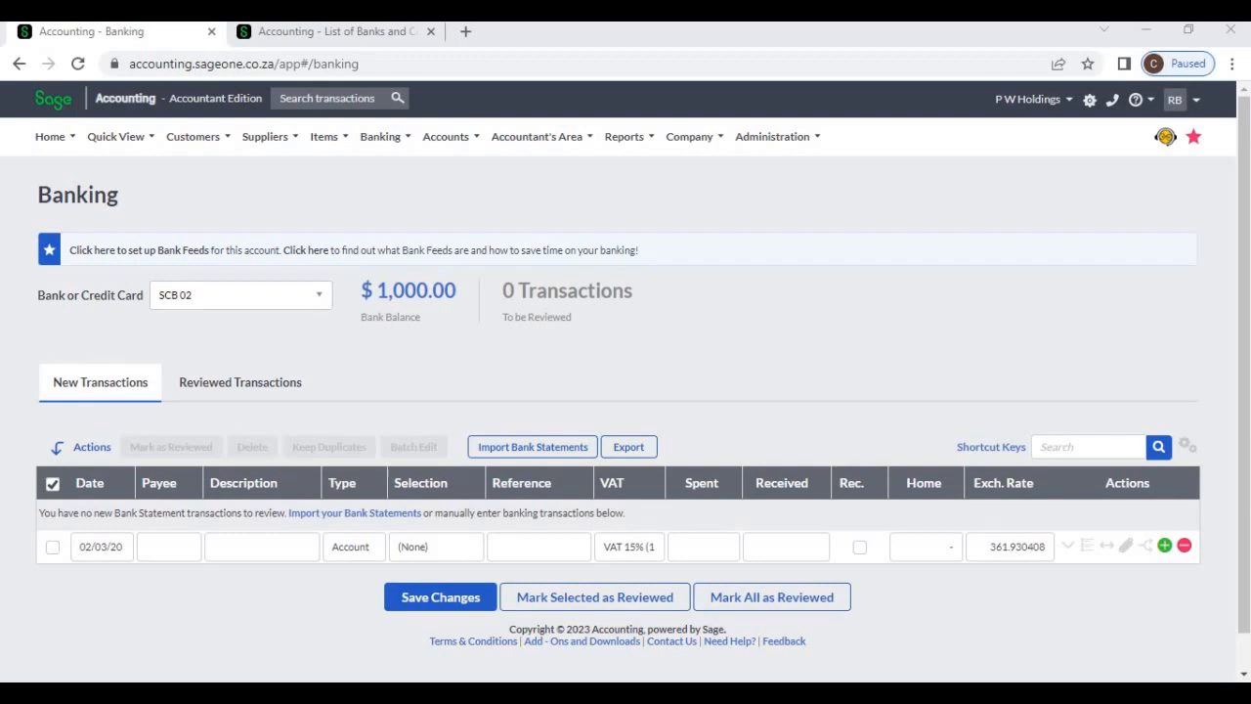
Open the banking transactions page and check the default account in the list of banks and credit cards
{"action": "mouse_move", "coordinate": [381, 137]}
{"action": "mouse_move", "coordinate": [403, 231]}
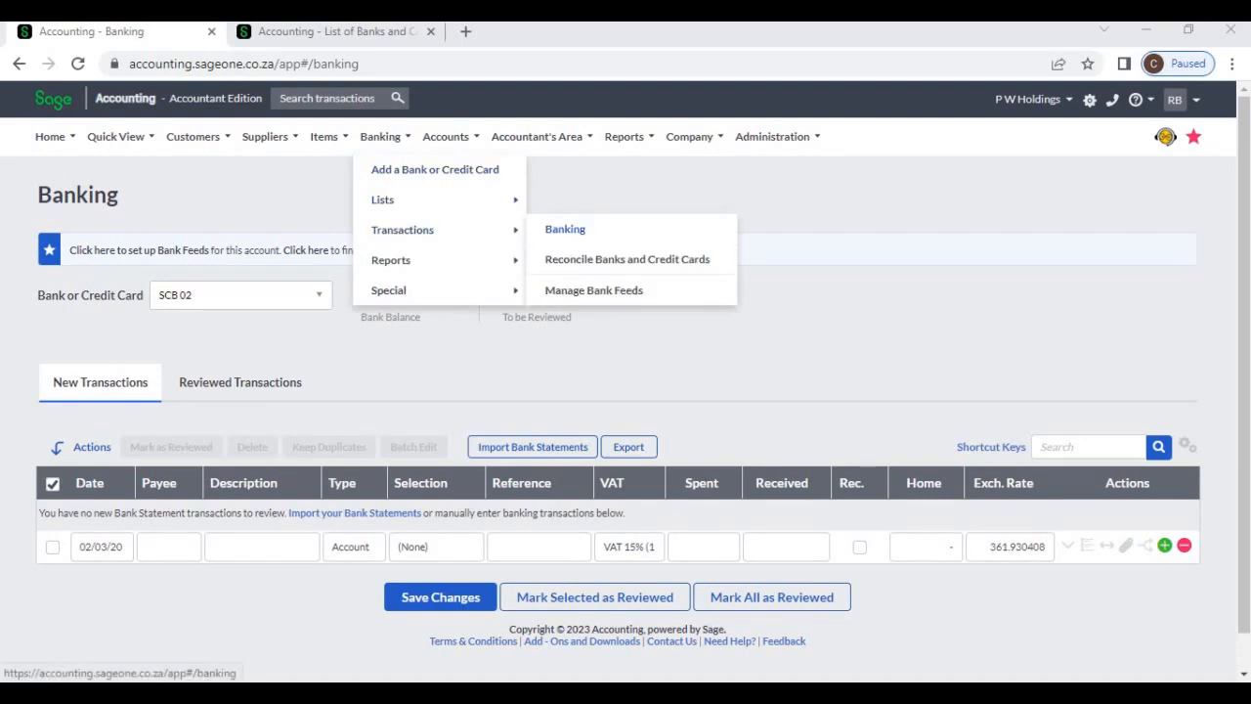
{"action": "left_click", "coordinate": [565, 228]}
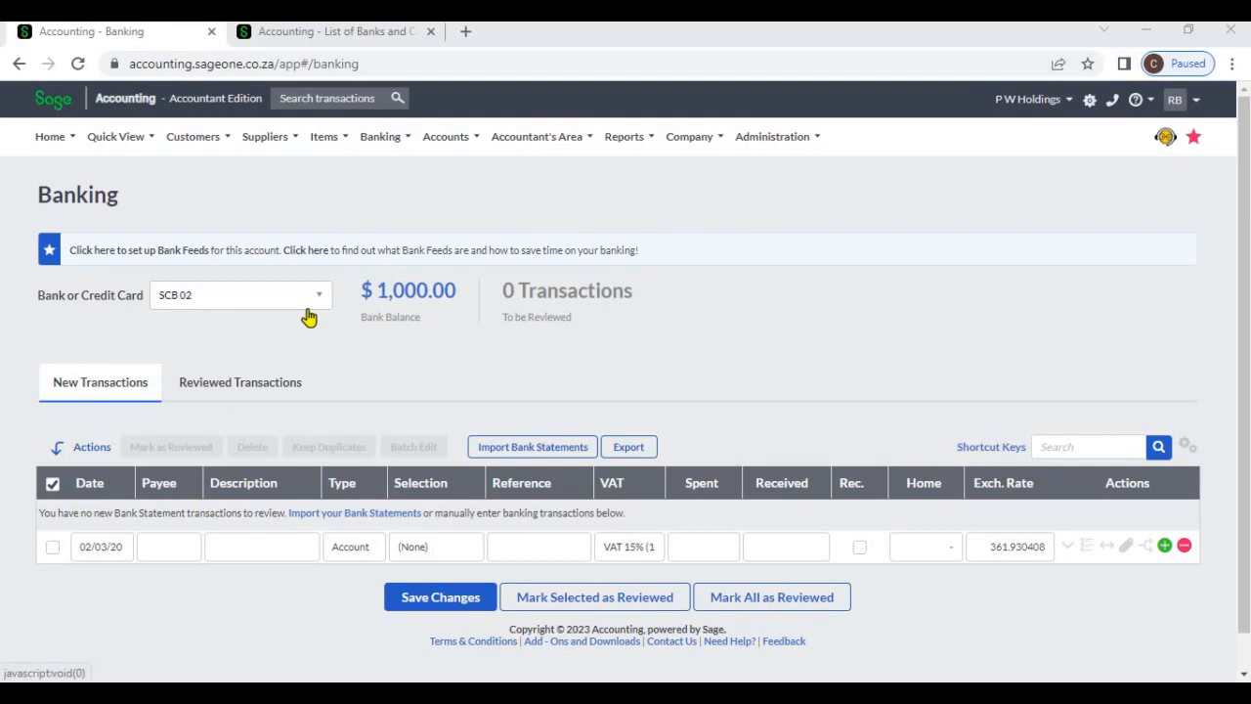
{"action": "left_click", "coordinate": [313, 37]}
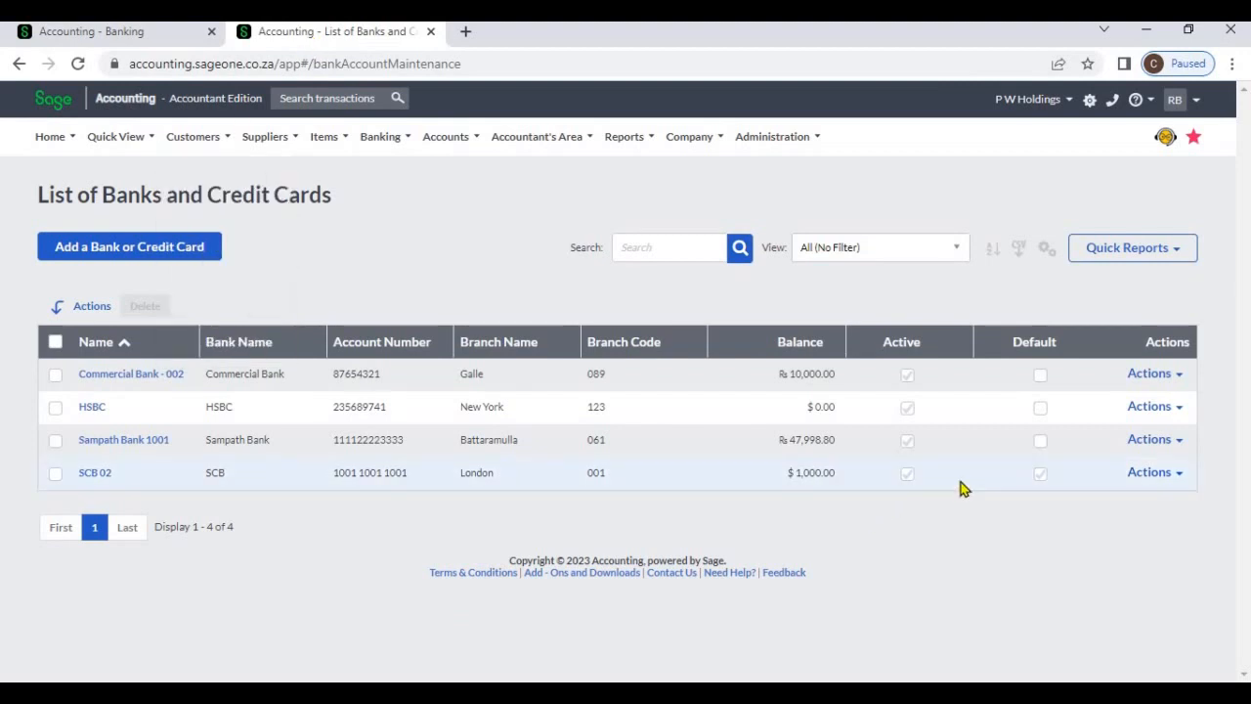
{"action": "left_click", "coordinate": [1034, 479]}
{"action": "left_click", "coordinate": [123, 33]}
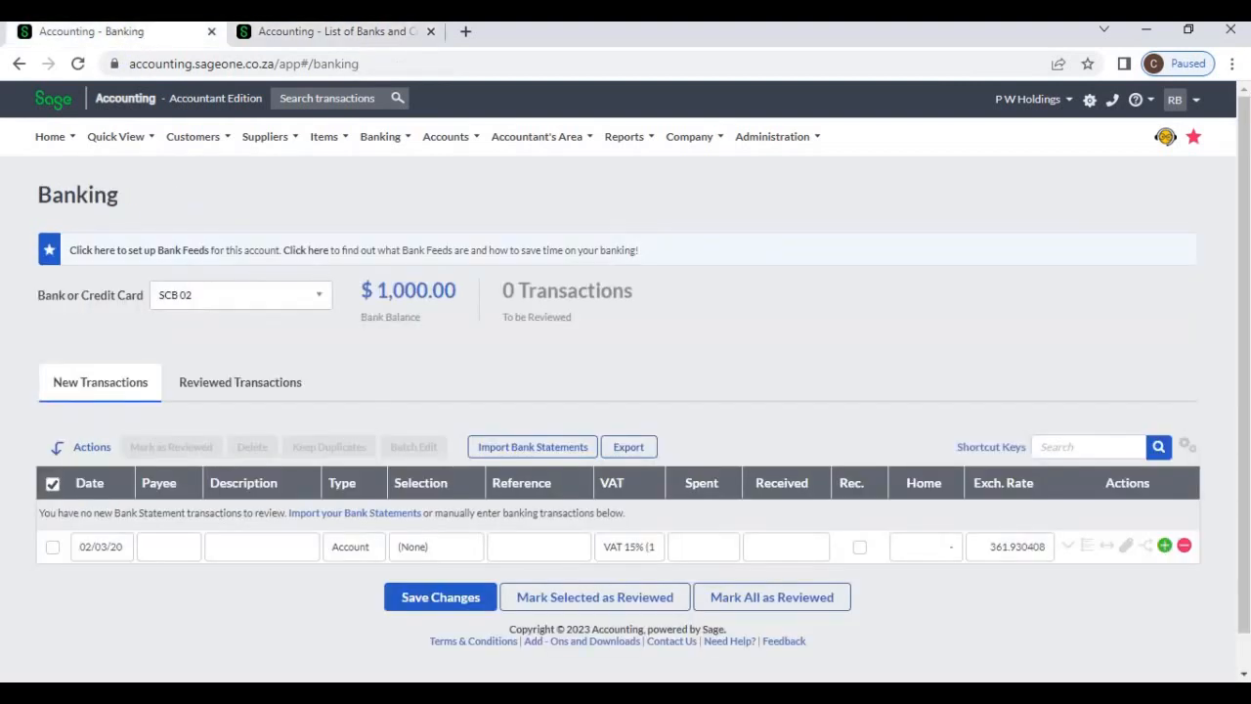
Select the HSBC bank account for the transactions and widen the Date column to fit the full date
{"action": "left_click", "coordinate": [230, 307]}
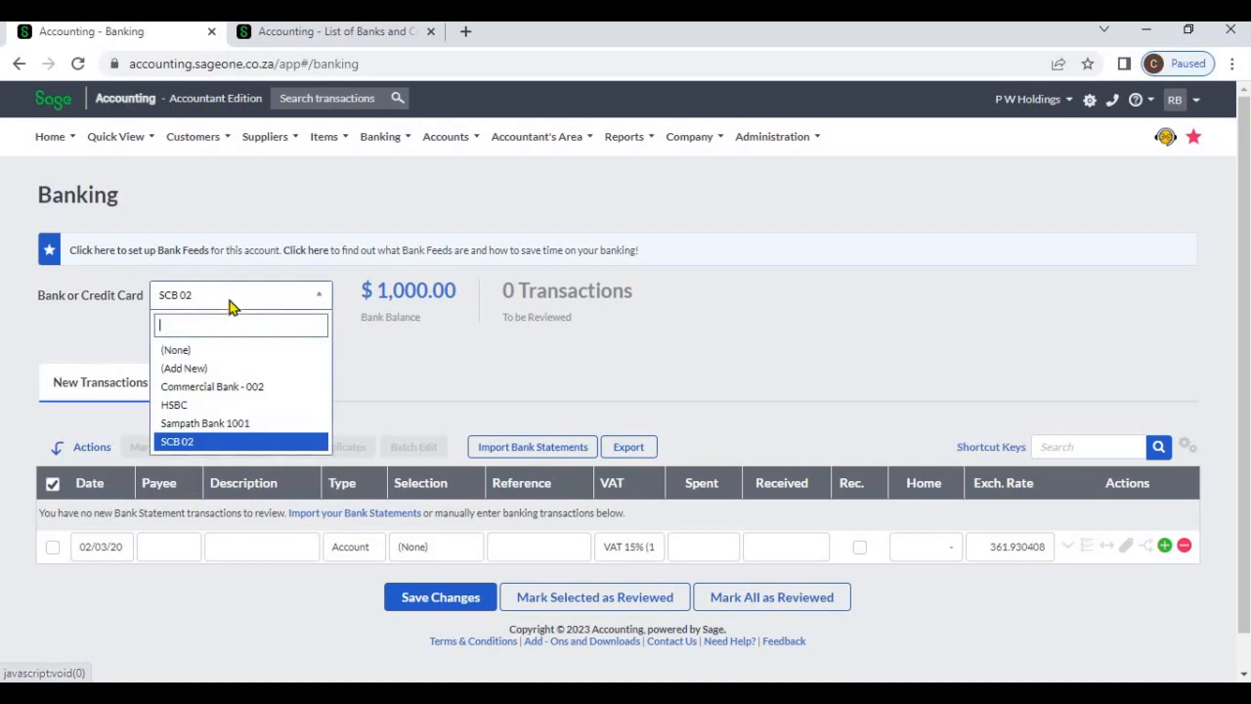
{"action": "left_click", "coordinate": [219, 407]}
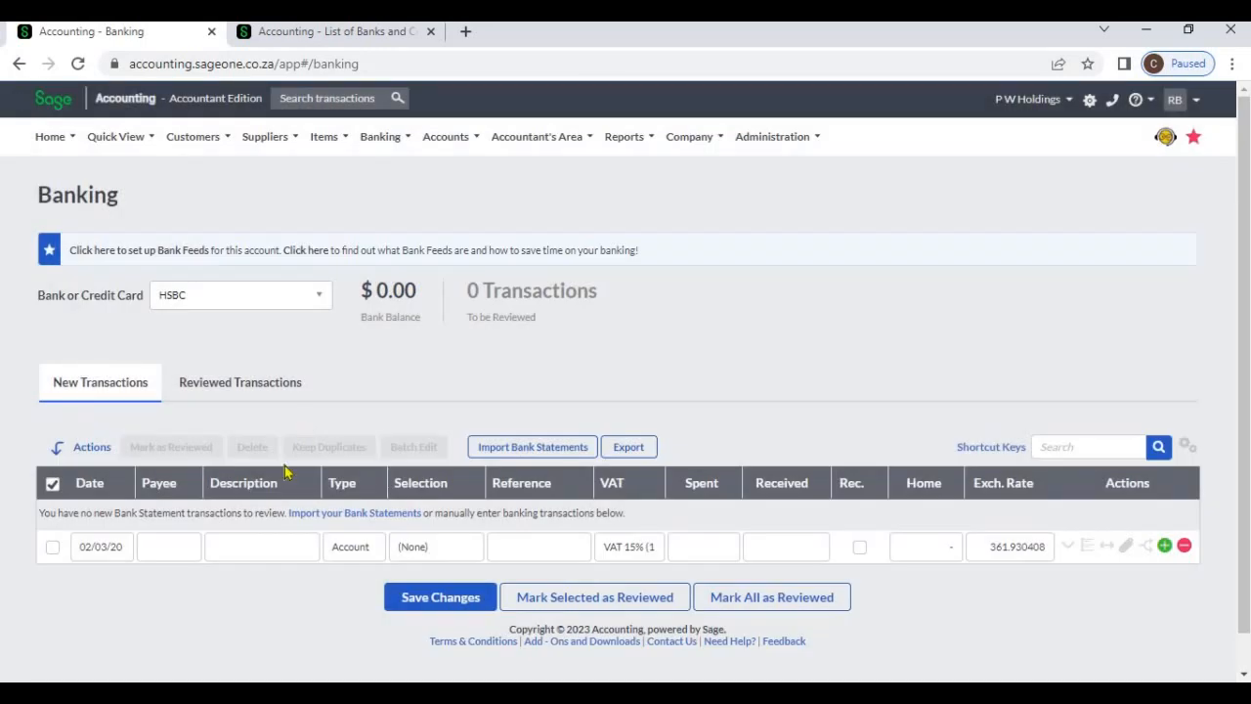
{"action": "left_click_drag", "start_coordinate": [131, 480], "coordinate": [153, 481]}
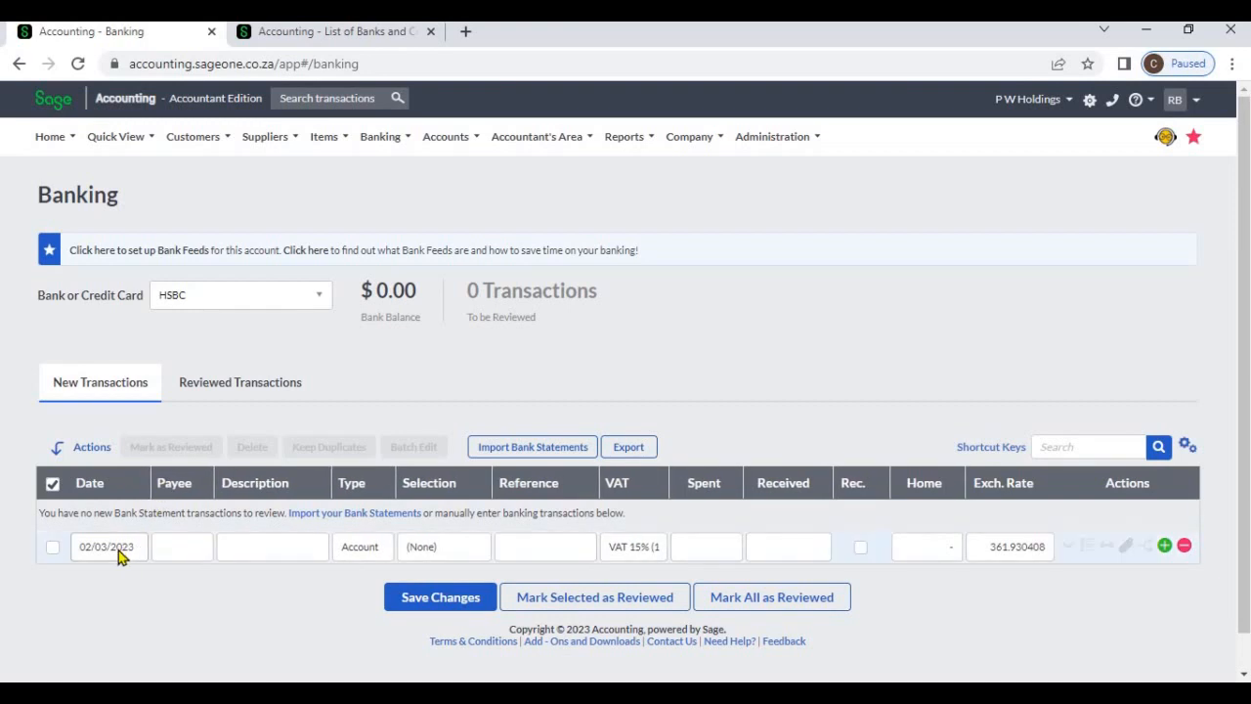
Go through the payee and description fields and list the type options of the blank transaction line
{"action": "left_click", "coordinate": [192, 548]}
{"action": "left_click", "coordinate": [262, 546]}
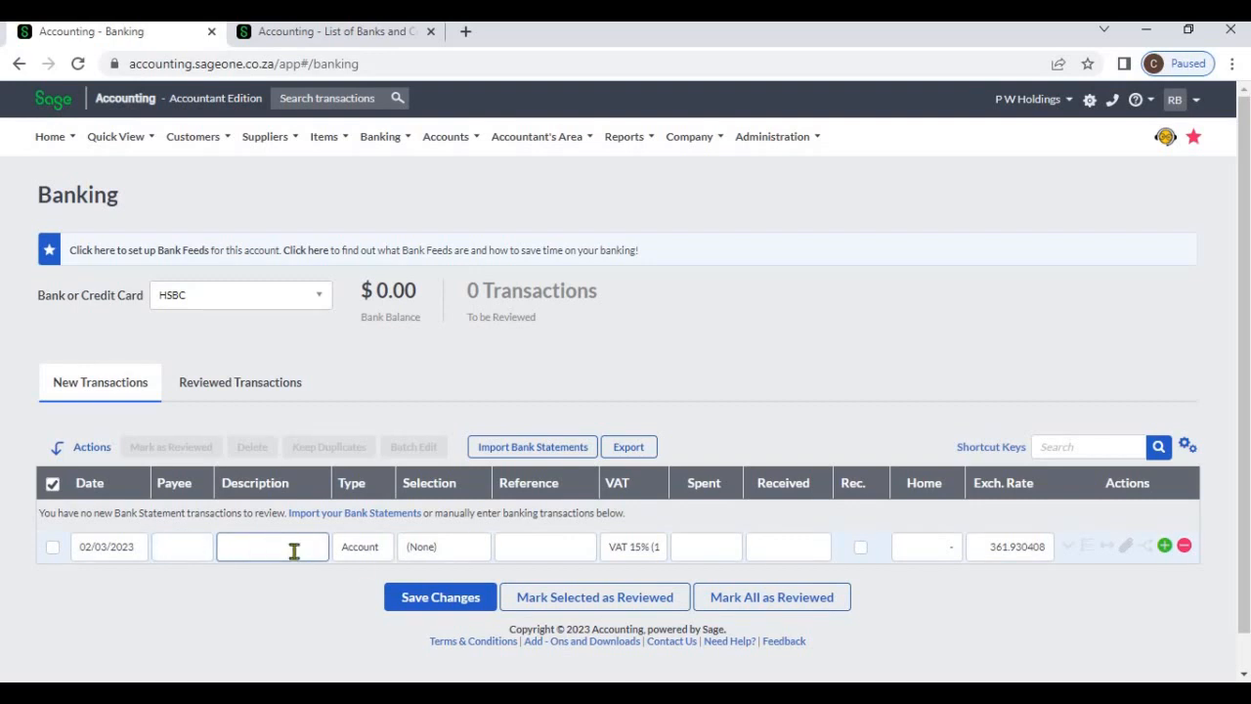
{"action": "left_click", "coordinate": [383, 557]}
{"action": "left_click", "coordinate": [382, 555]}
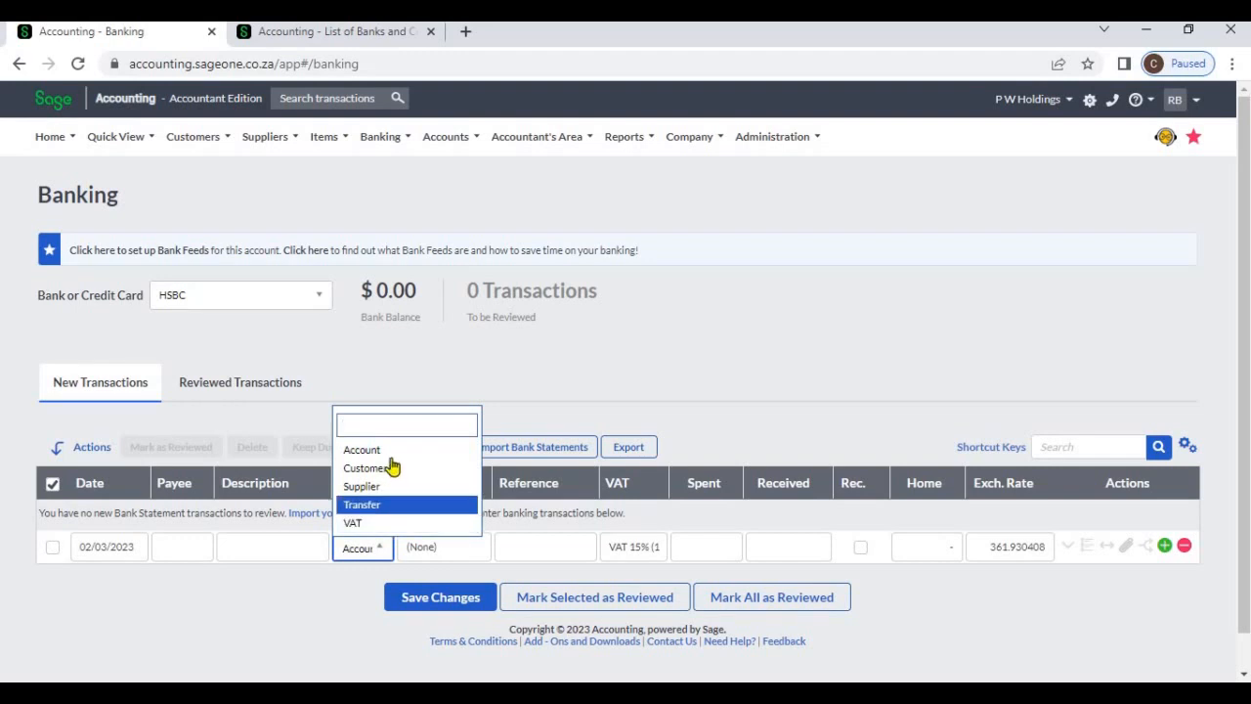
Widen the Selection column and list the accounts available for the blank line's Account type
{"action": "left_click", "coordinate": [466, 547]}
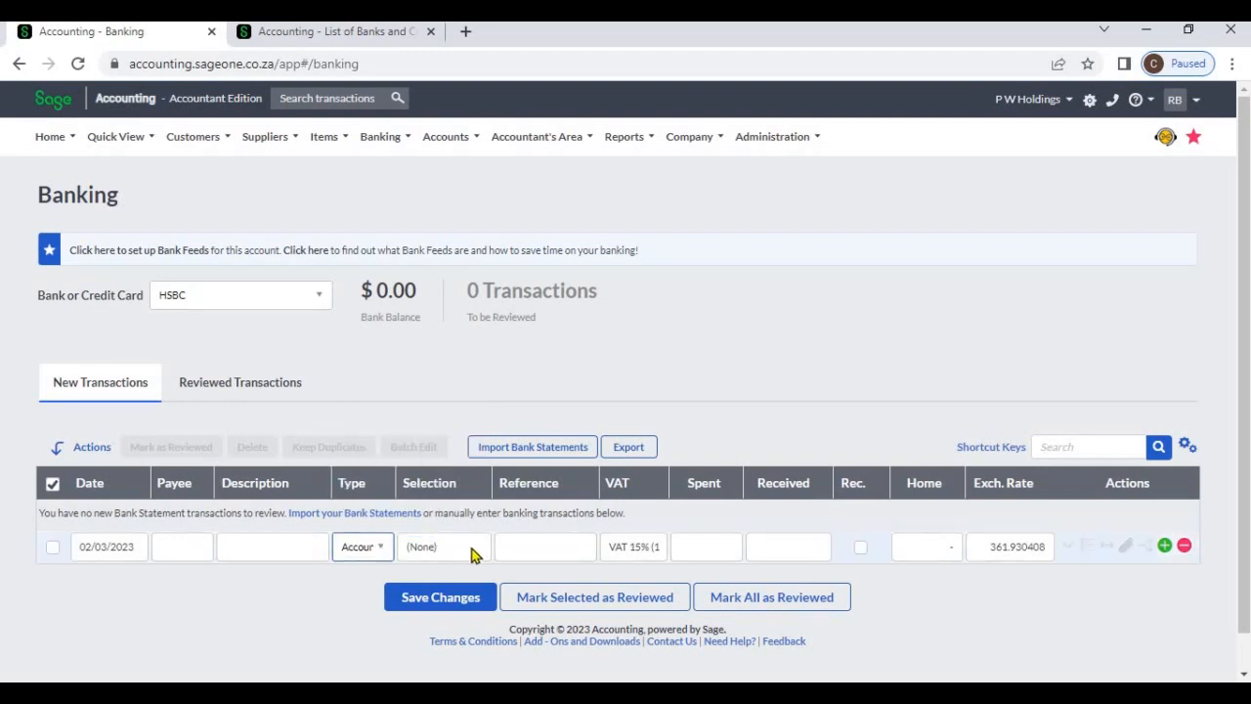
{"action": "left_click_drag", "start_coordinate": [494, 483], "coordinate": [516, 485]}
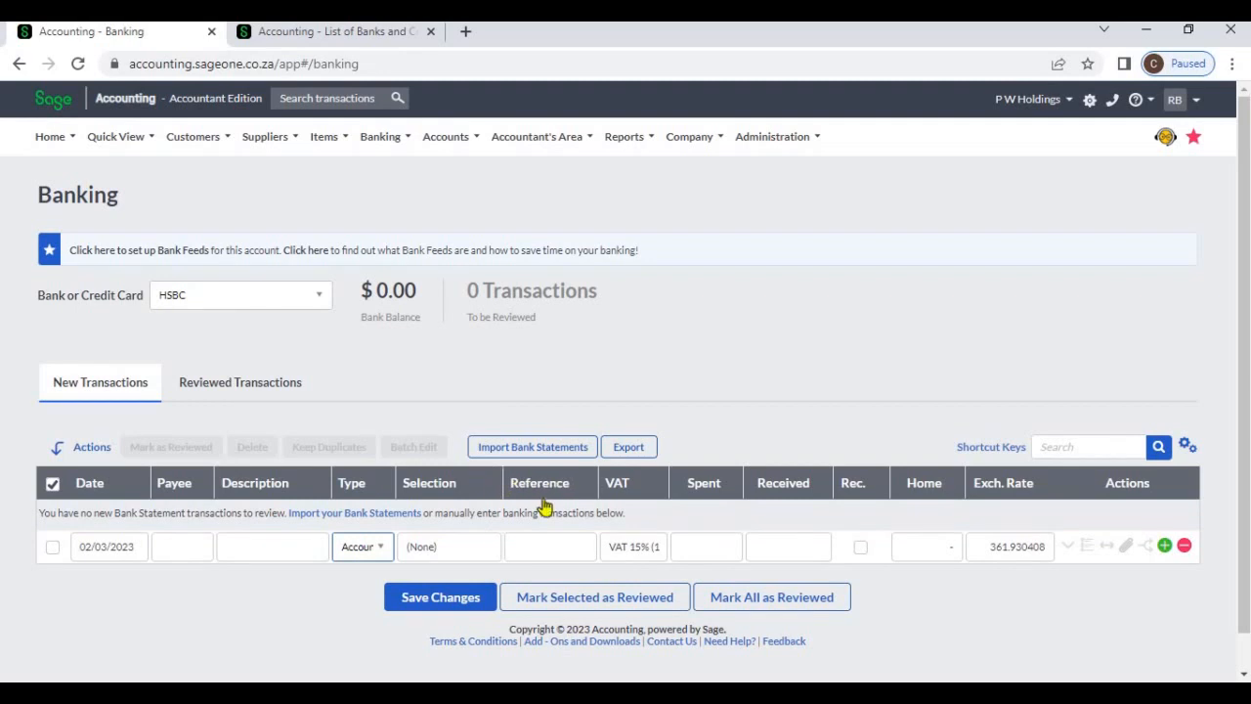
{"action": "left_click", "coordinate": [505, 549]}
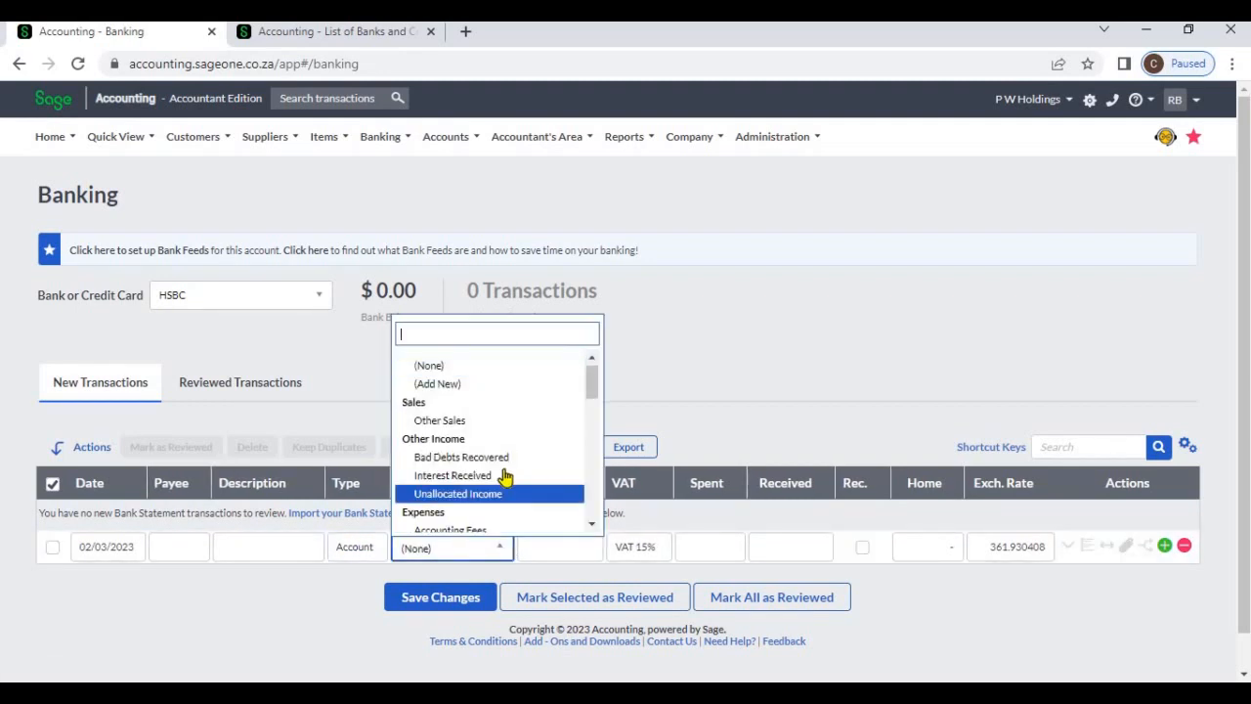
Set the first transaction line's type to Customer and view the customers available for selection
{"action": "left_click", "coordinate": [370, 548]}
{"action": "left_click", "coordinate": [372, 550]}
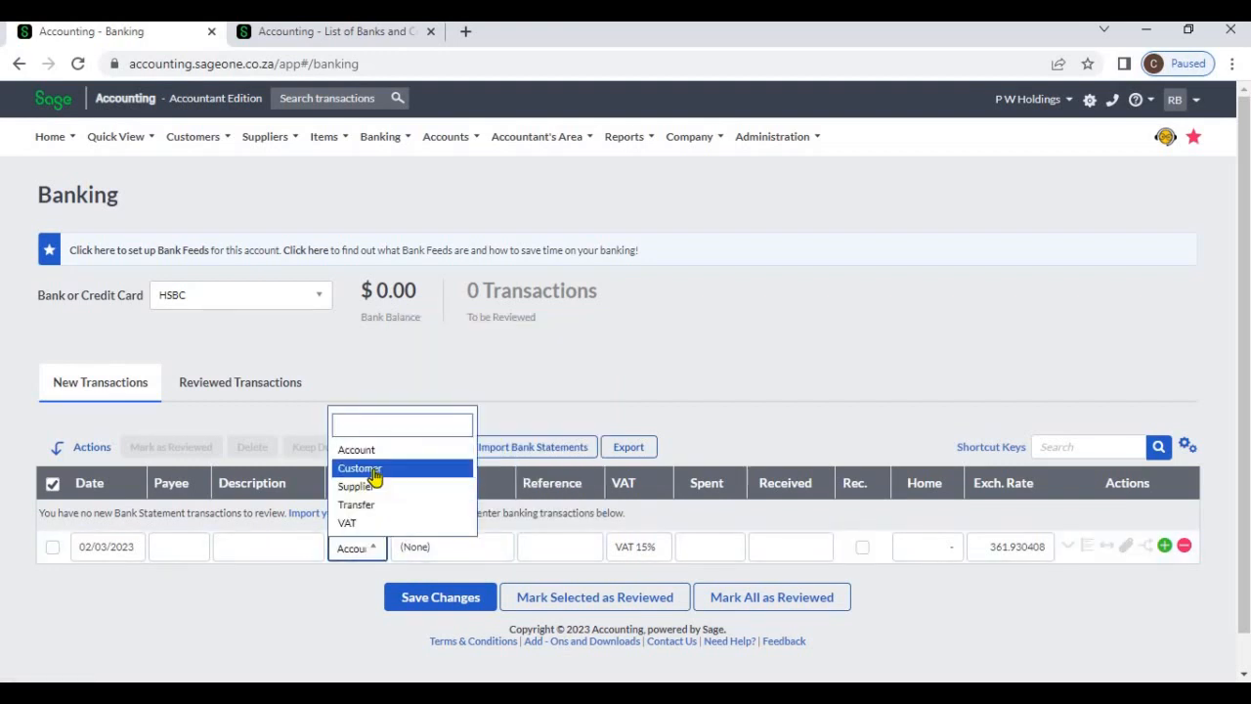
{"action": "left_click", "coordinate": [369, 469]}
{"action": "left_click", "coordinate": [483, 556]}
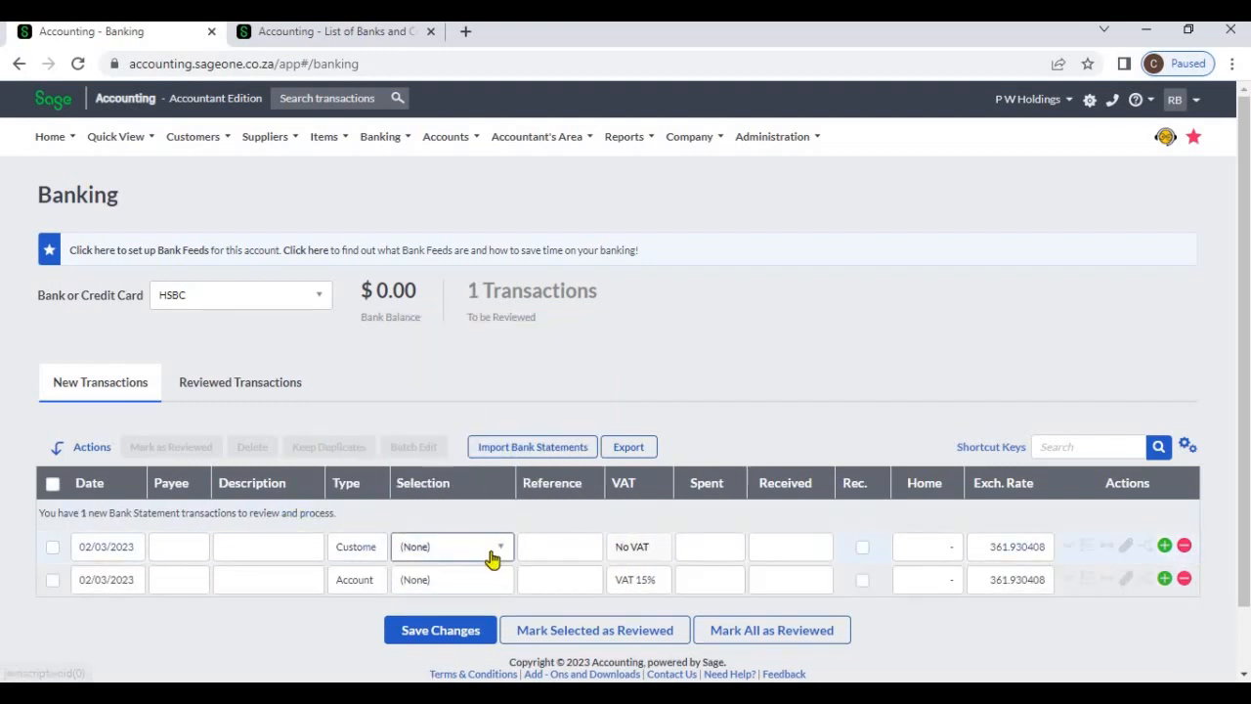
{"action": "left_click", "coordinate": [492, 552]}
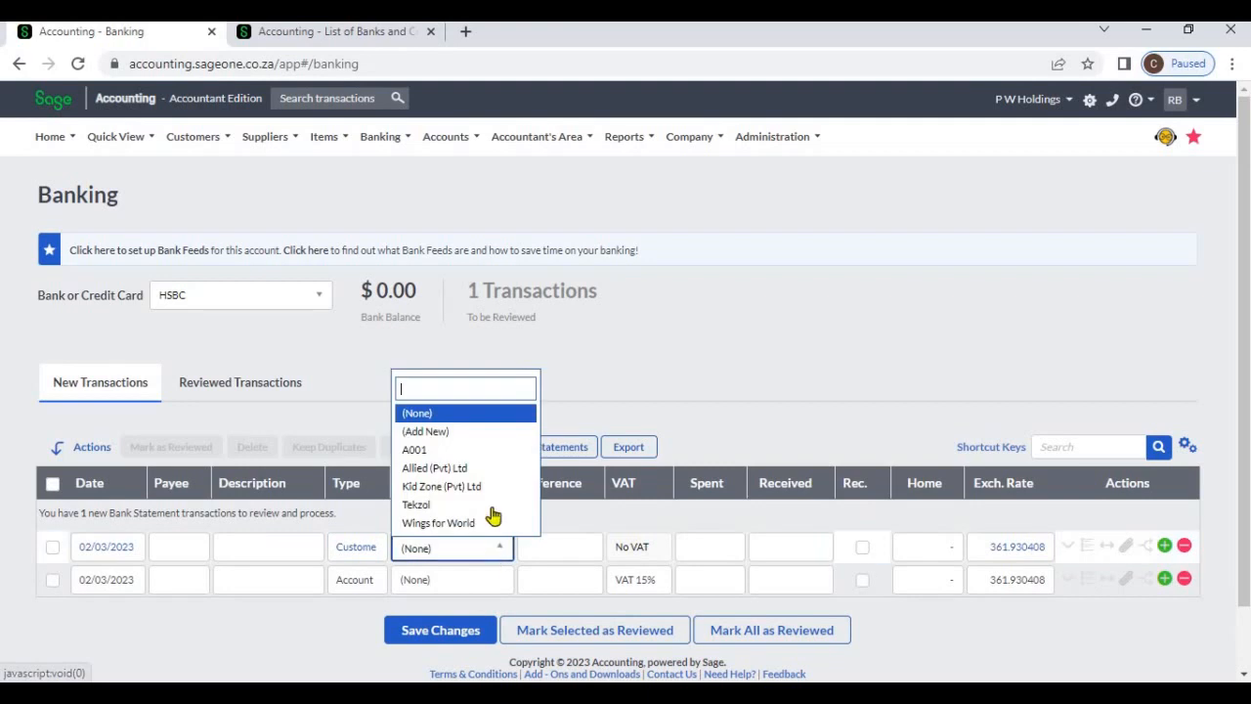
{"action": "left_click", "coordinate": [583, 415]}
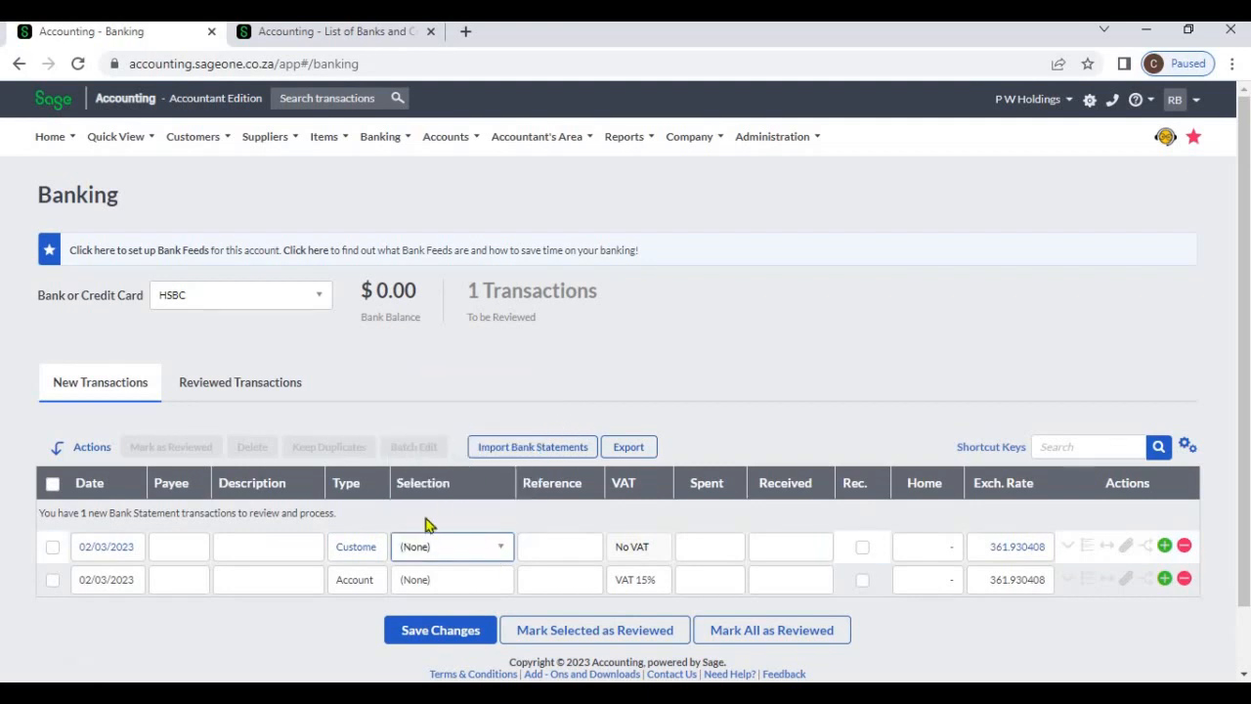
Change the first transaction line's type to Supplier and view the suppliers available for selection
{"action": "left_click", "coordinate": [379, 550]}
{"action": "left_click", "coordinate": [375, 548]}
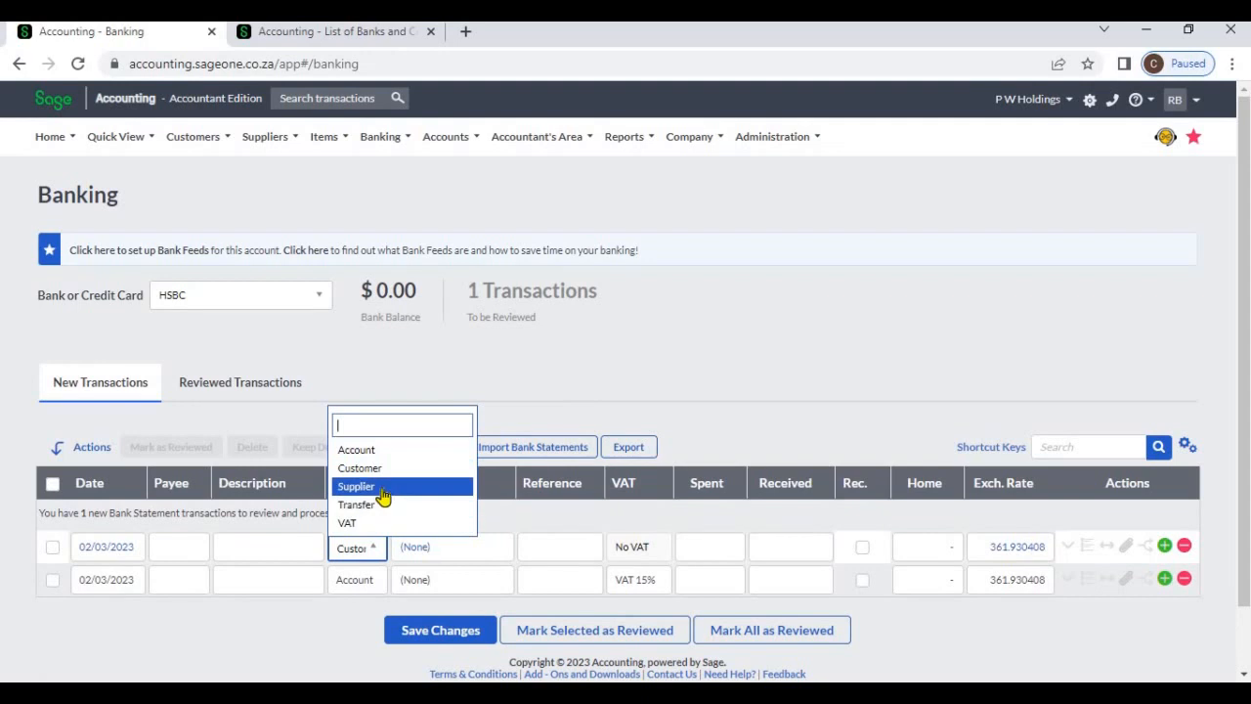
{"action": "left_click", "coordinate": [379, 488]}
{"action": "left_click", "coordinate": [485, 556]}
{"action": "left_click", "coordinate": [488, 557]}
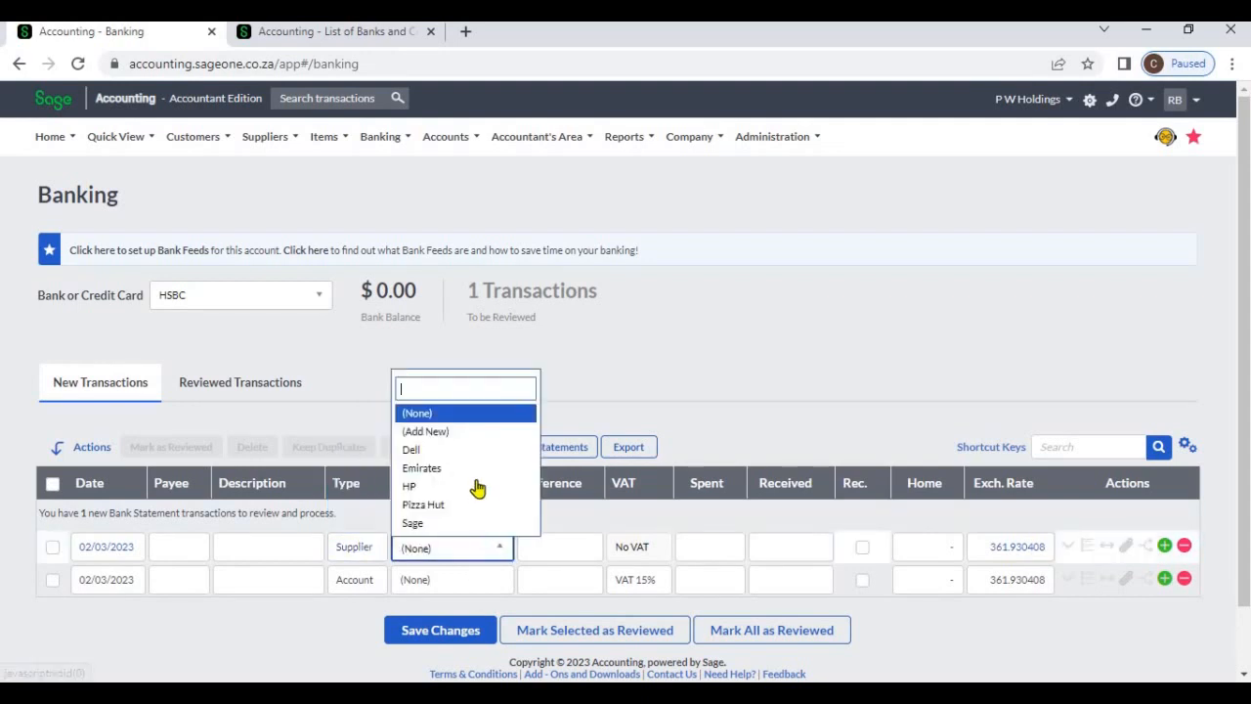
{"action": "left_click", "coordinate": [712, 409]}
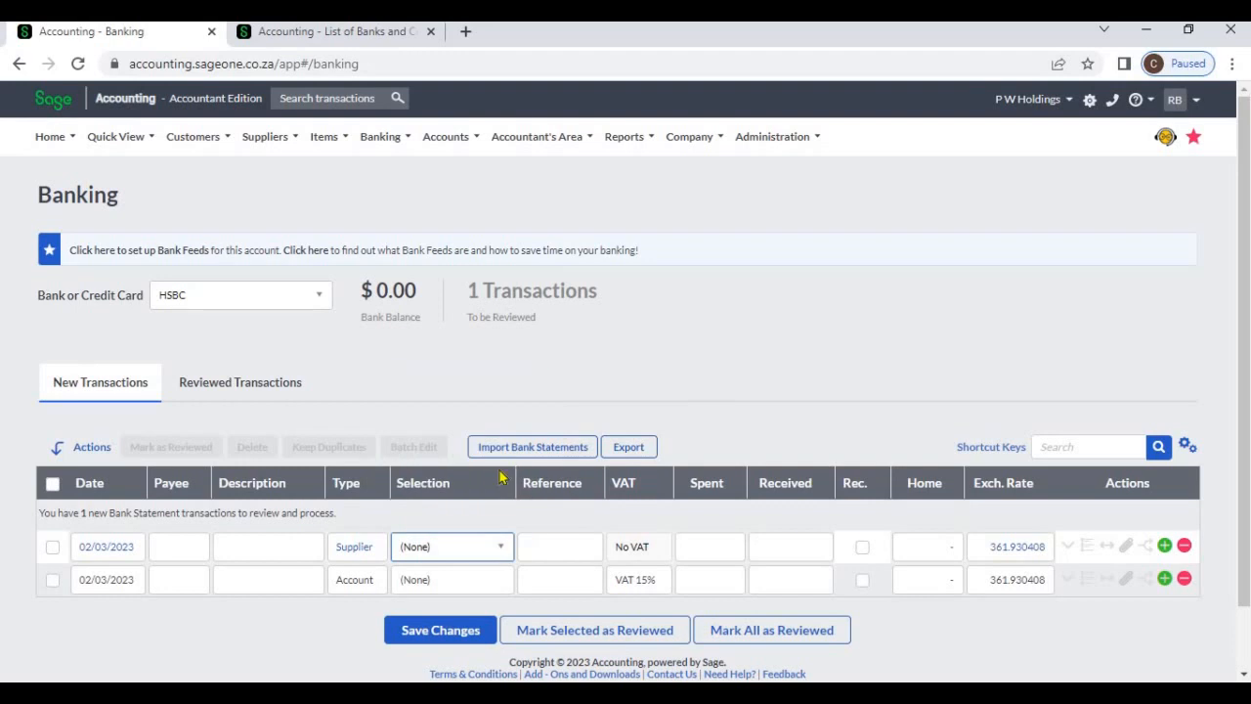
Change the first transaction line's type to Transfer and view the bank accounts available for selection
{"action": "left_click", "coordinate": [378, 552]}
{"action": "left_click", "coordinate": [376, 550]}
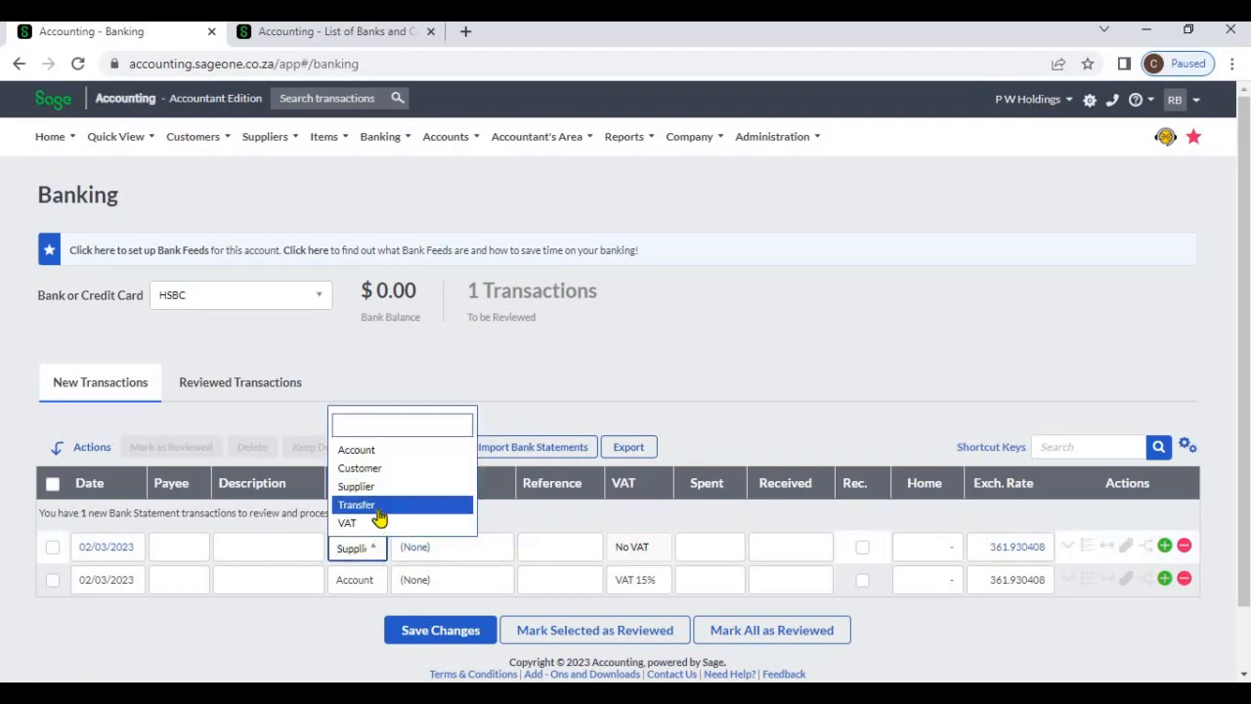
{"action": "left_click", "coordinate": [381, 506]}
{"action": "left_click", "coordinate": [484, 554]}
{"action": "left_click", "coordinate": [486, 554]}
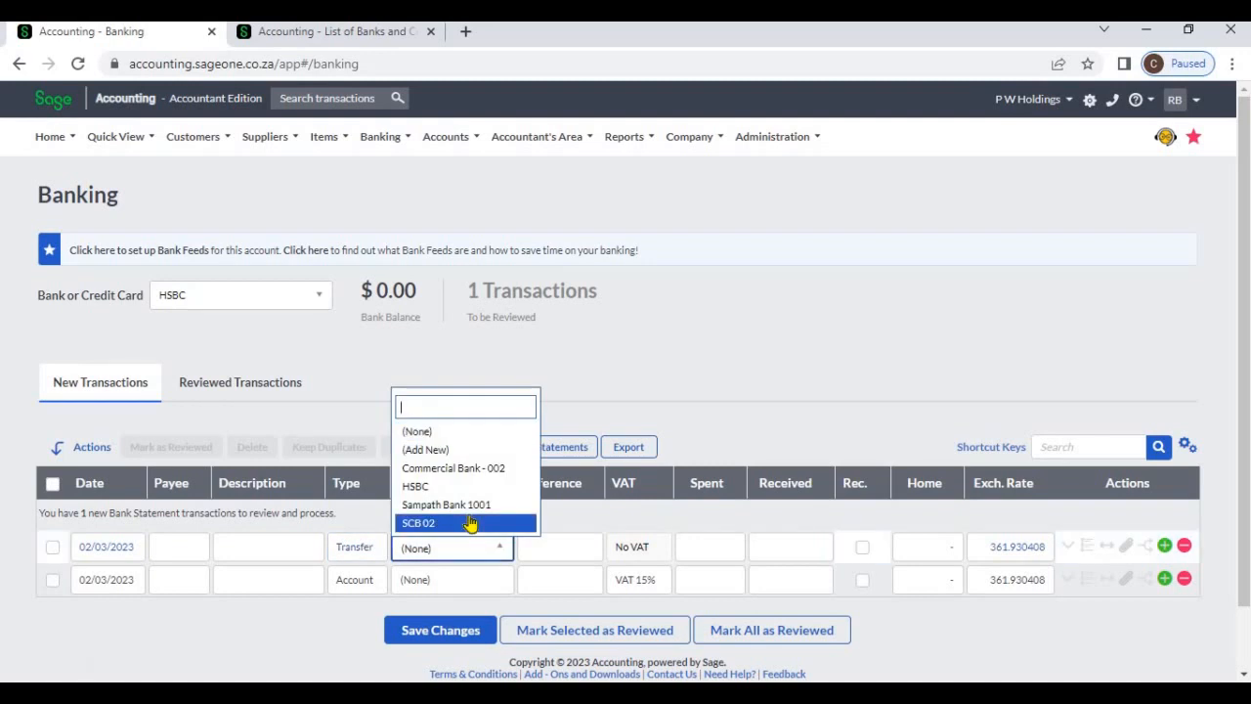
{"action": "left_click", "coordinate": [442, 540]}
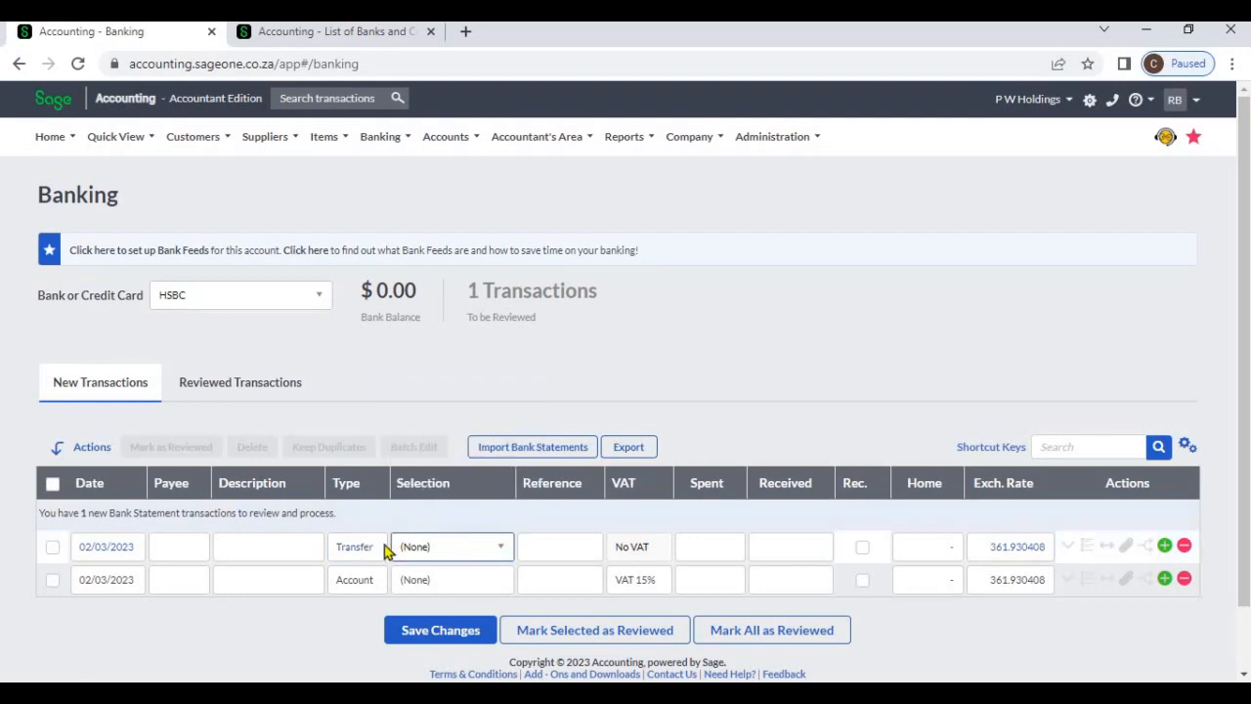
Change the first transaction line's type to VAT and view the options available for selection
{"action": "left_click", "coordinate": [370, 551]}
{"action": "left_click", "coordinate": [371, 549]}
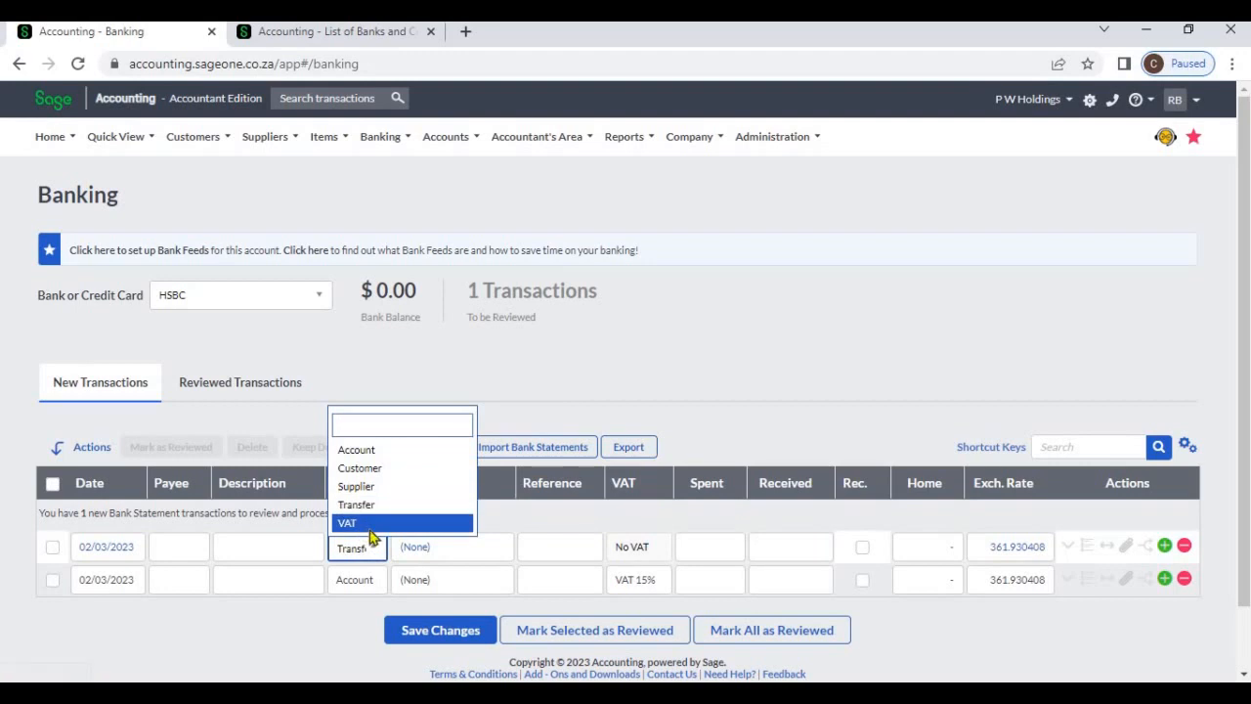
{"action": "left_click", "coordinate": [357, 521]}
{"action": "left_click", "coordinate": [494, 547]}
{"action": "left_click", "coordinate": [494, 546]}
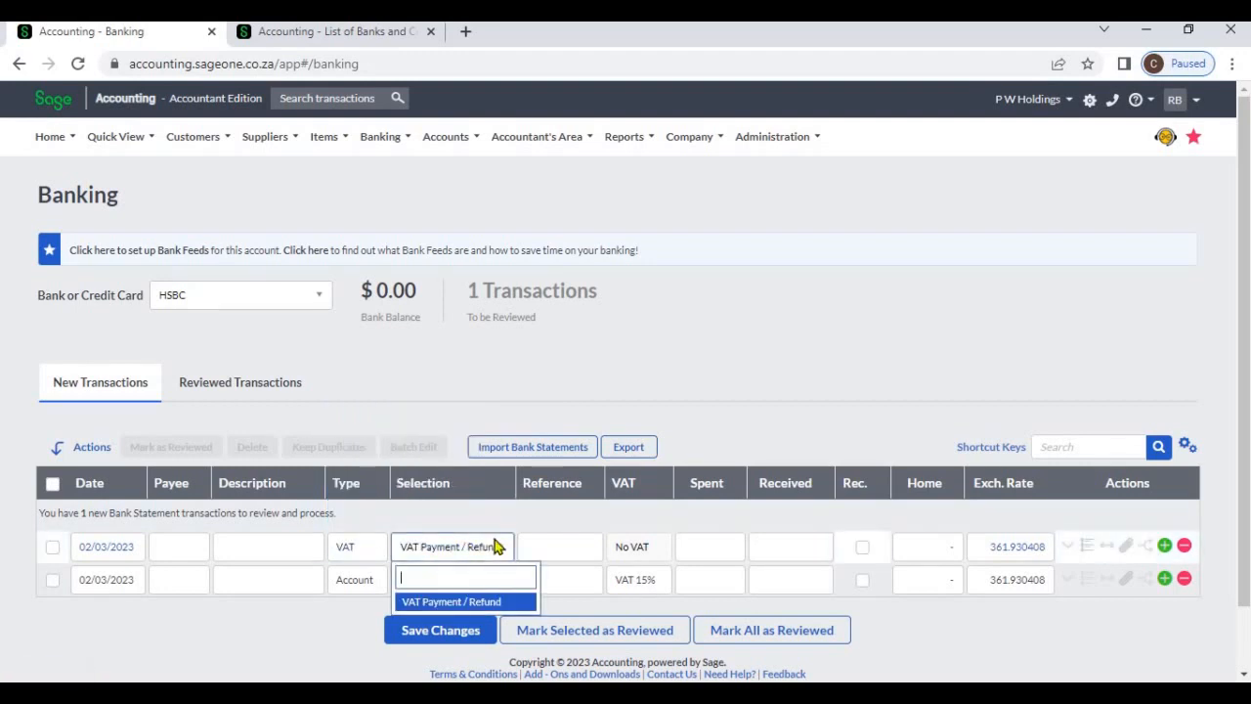
{"action": "left_click", "coordinate": [709, 432]}
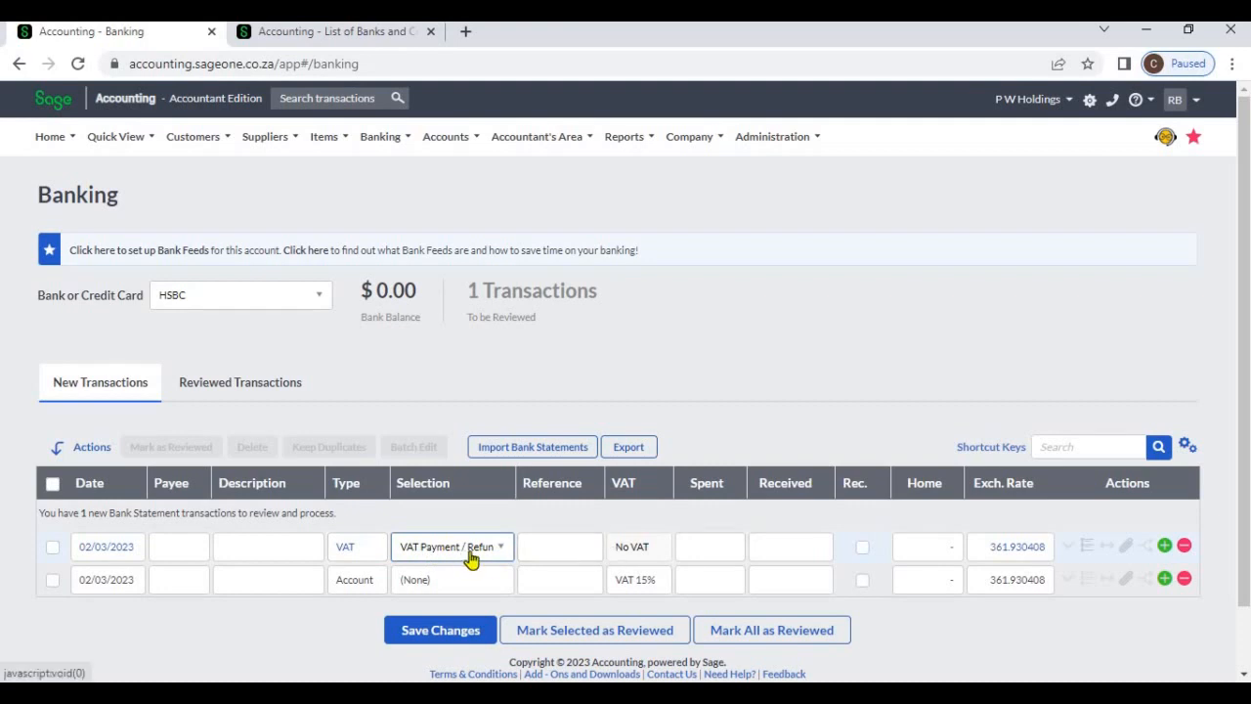
Widen the Selection column further and set the first transaction line's type back to Account
{"action": "left_click_drag", "start_coordinate": [512, 485], "coordinate": [530, 490]}
{"action": "left_click", "coordinate": [372, 553]}
{"action": "left_click", "coordinate": [372, 554]}
{"action": "left_click", "coordinate": [365, 455]}
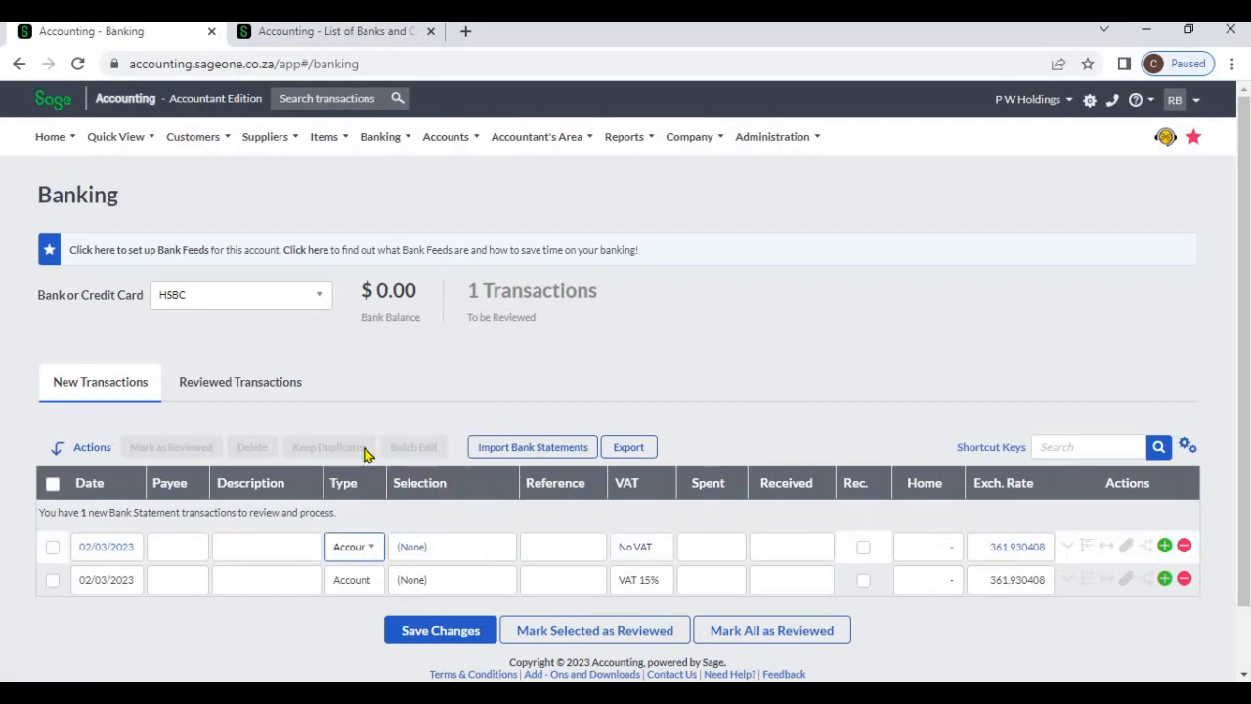
Go through the first line's selection, reference, spent and received fields without entering anything
{"action": "left_click", "coordinate": [472, 563]}
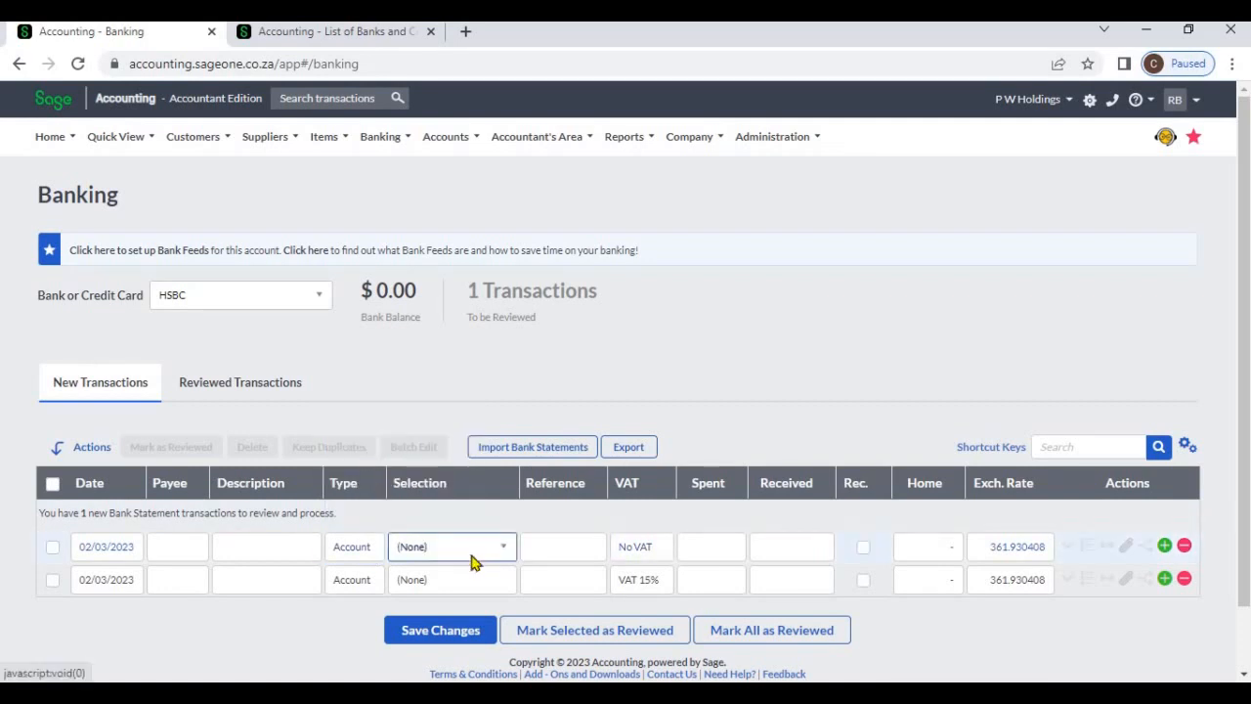
{"action": "left_click", "coordinate": [474, 559]}
{"action": "left_click", "coordinate": [581, 555]}
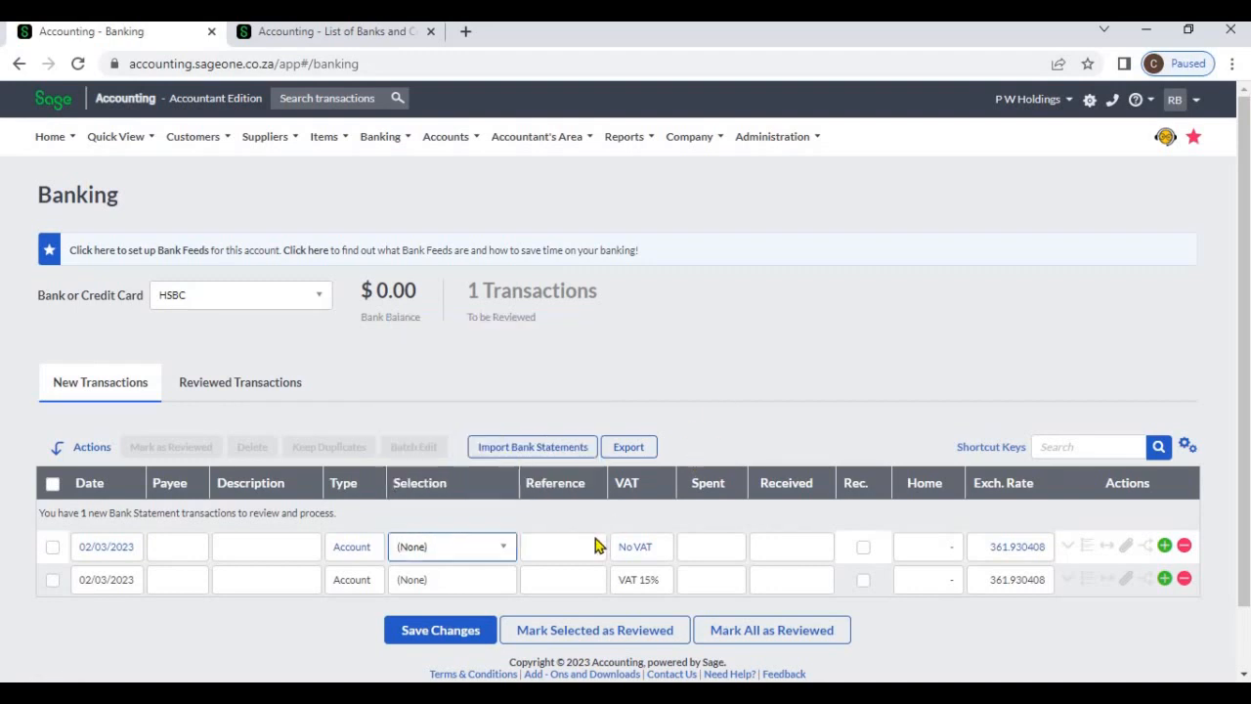
{"action": "left_click", "coordinate": [578, 548]}
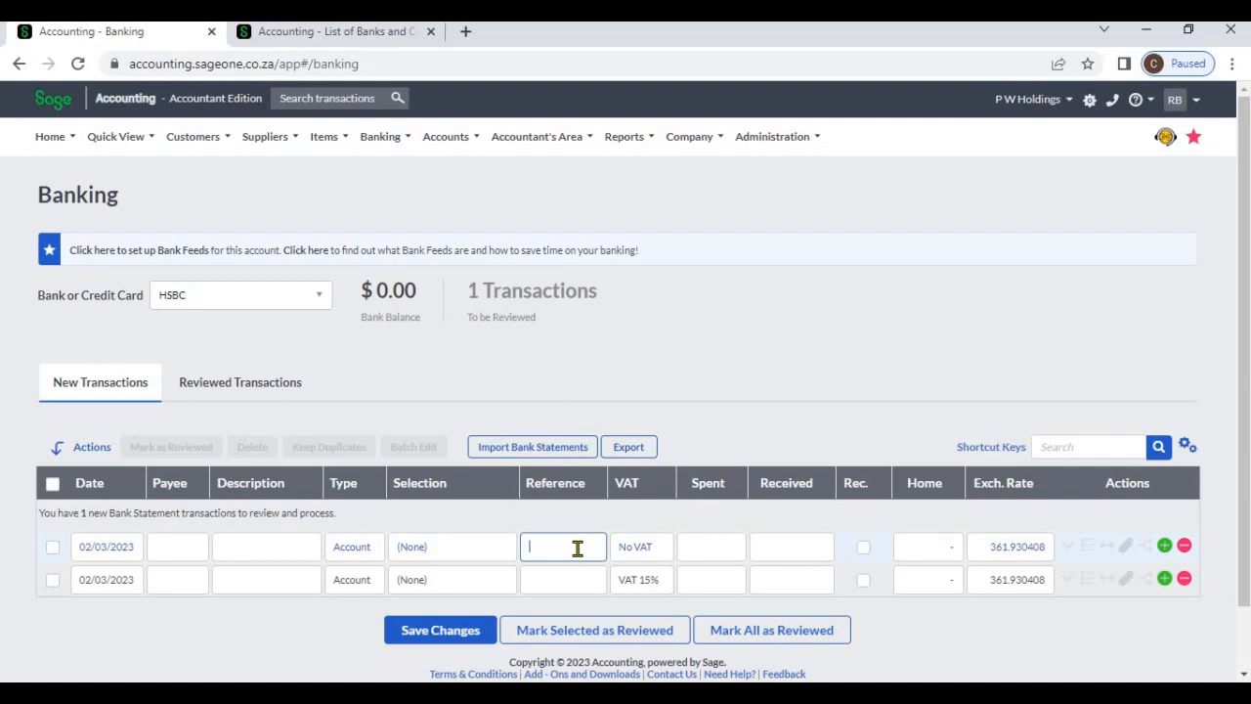
{"action": "left_click", "coordinate": [726, 550]}
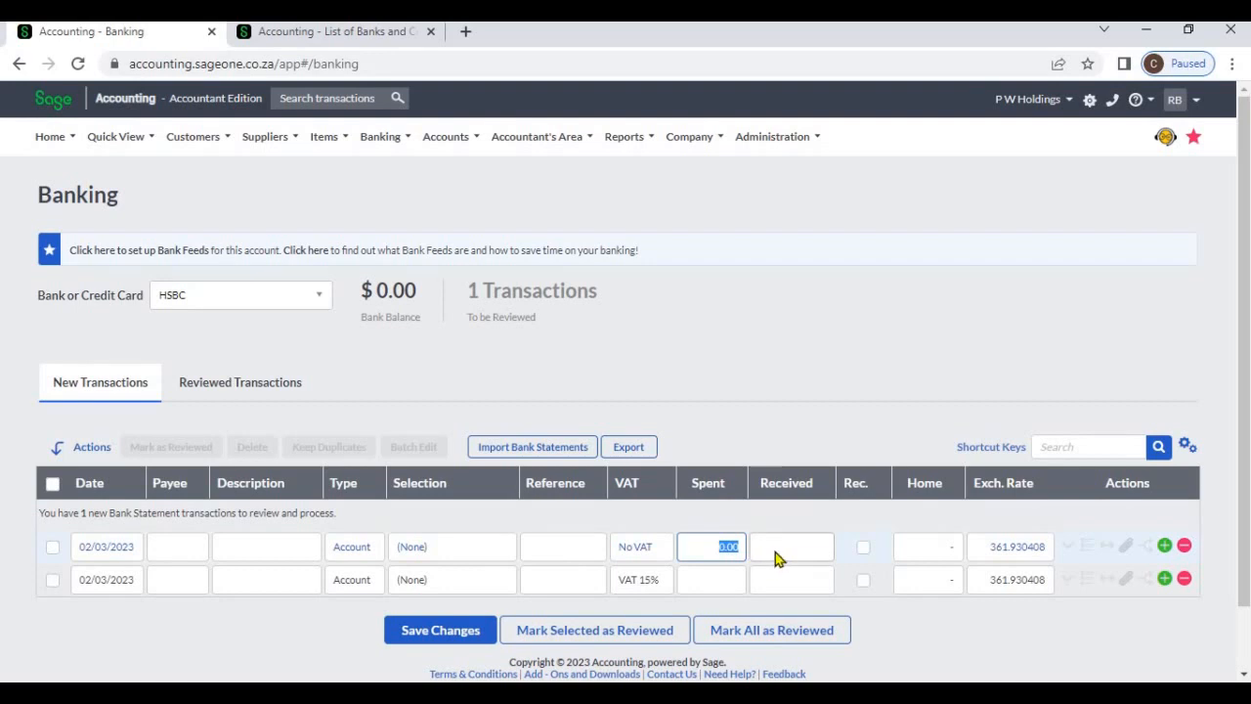
{"action": "left_click", "coordinate": [775, 553]}
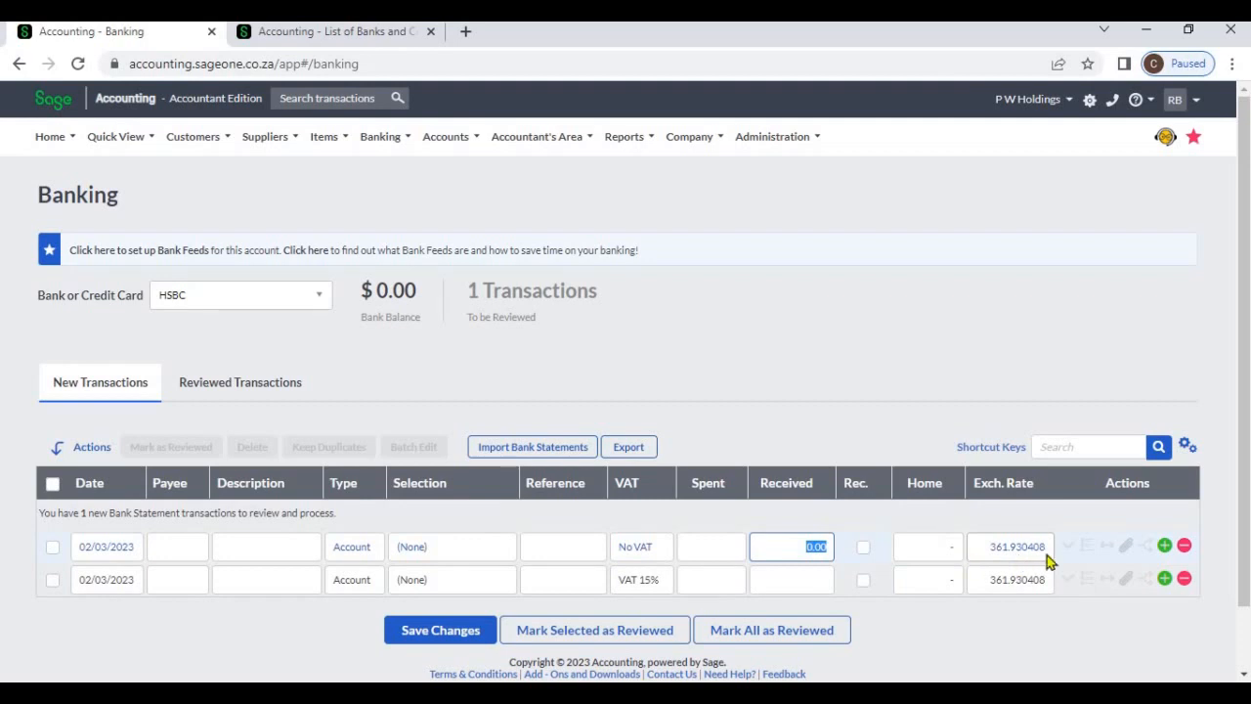
Switch the bank account to Commercial Bank - 002 and discard the unsaved changes
{"action": "left_click", "coordinate": [321, 295]}
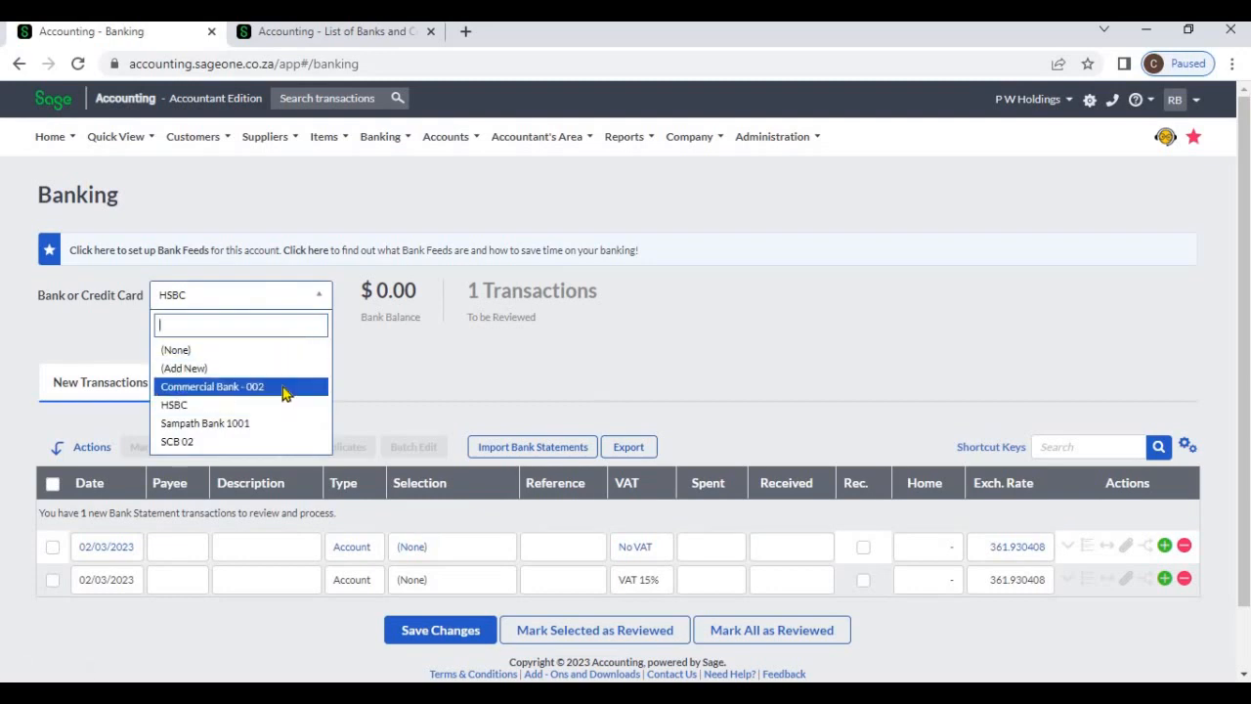
{"action": "left_click", "coordinate": [282, 387]}
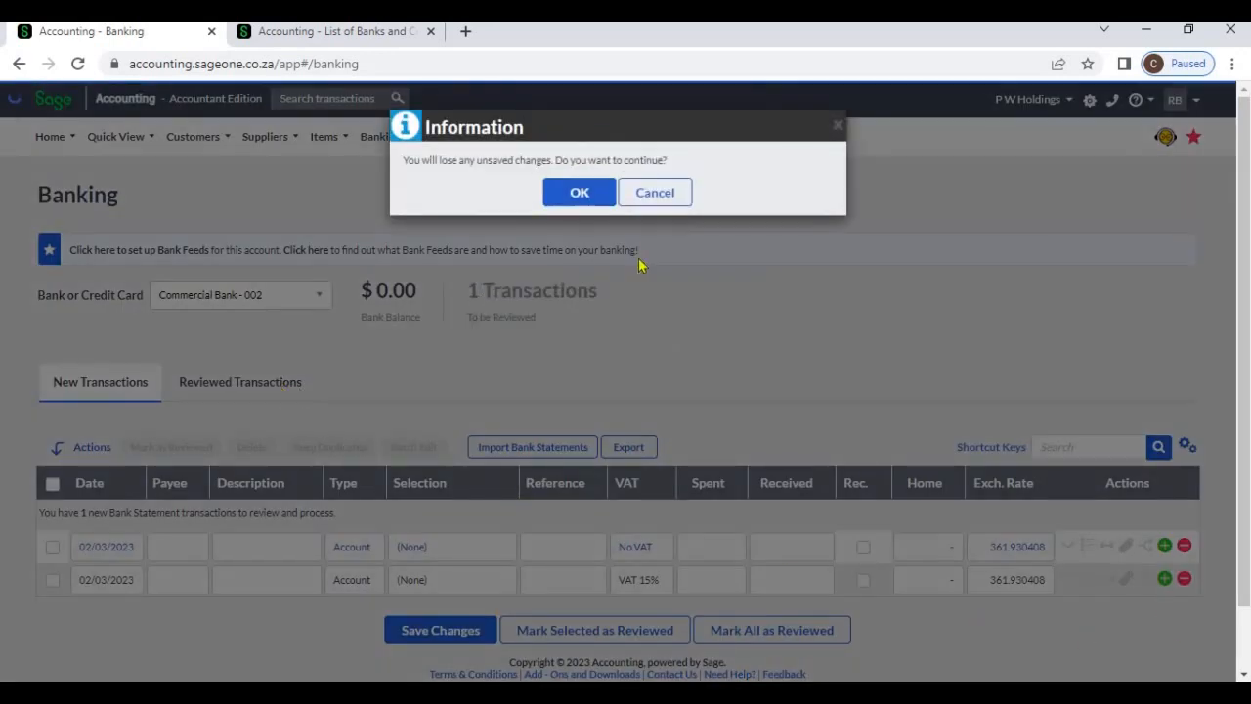
{"action": "key", "text": "Return"}
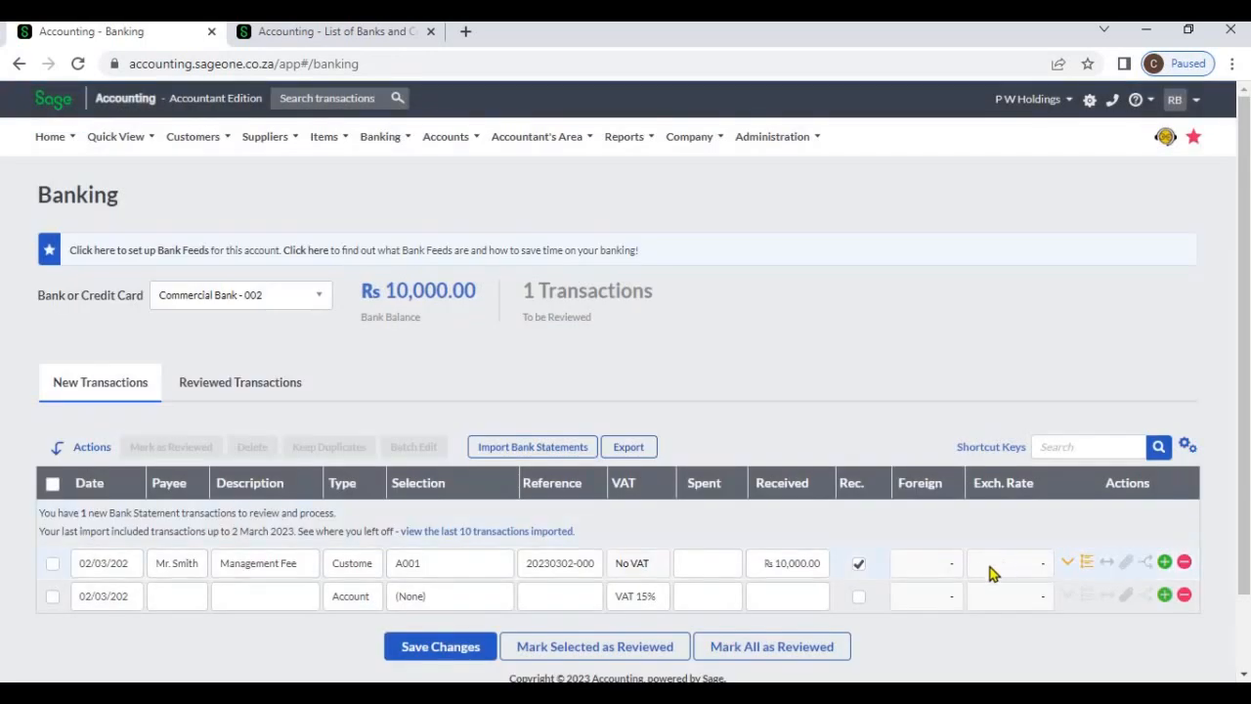
Expand the blank transaction line's details and examine its amount, comments and user-defined field options
{"action": "left_click", "coordinate": [1068, 597]}
{"action": "scroll", "coordinate": [1069, 586], "scroll_direction": "down", "scroll_amount": 2}
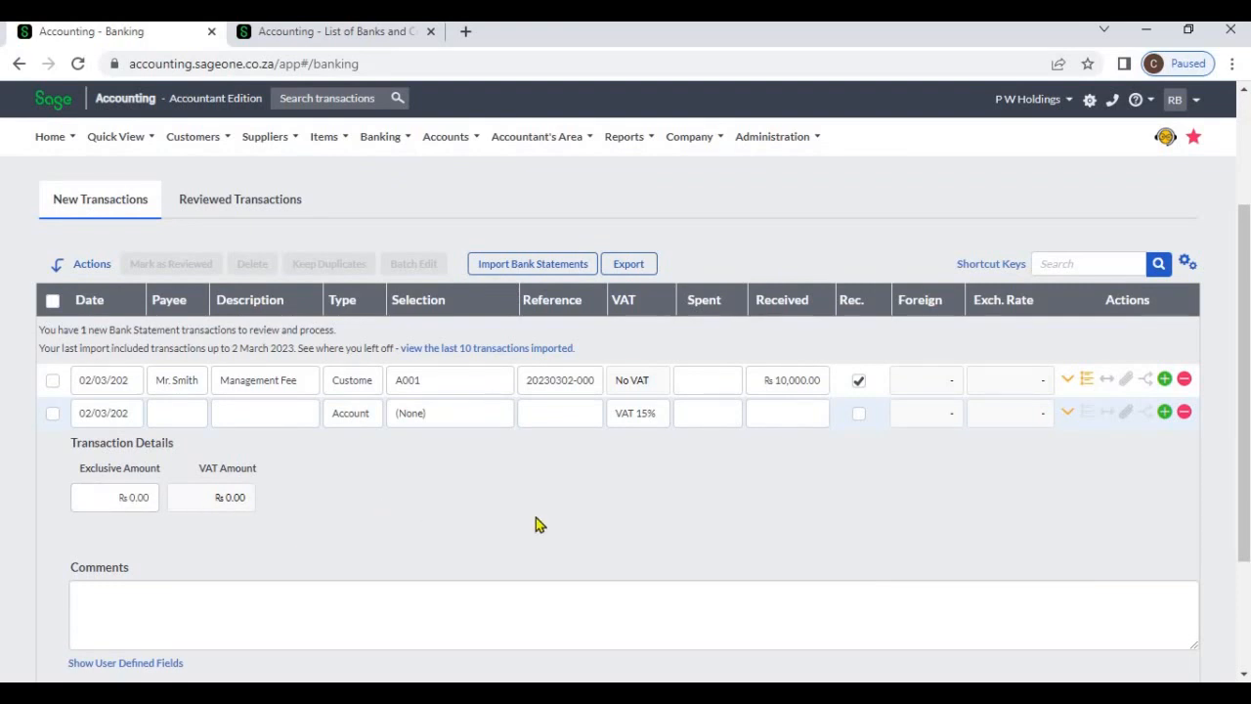
{"action": "scroll", "coordinate": [620, 521], "scroll_direction": "down", "scroll_amount": 1}
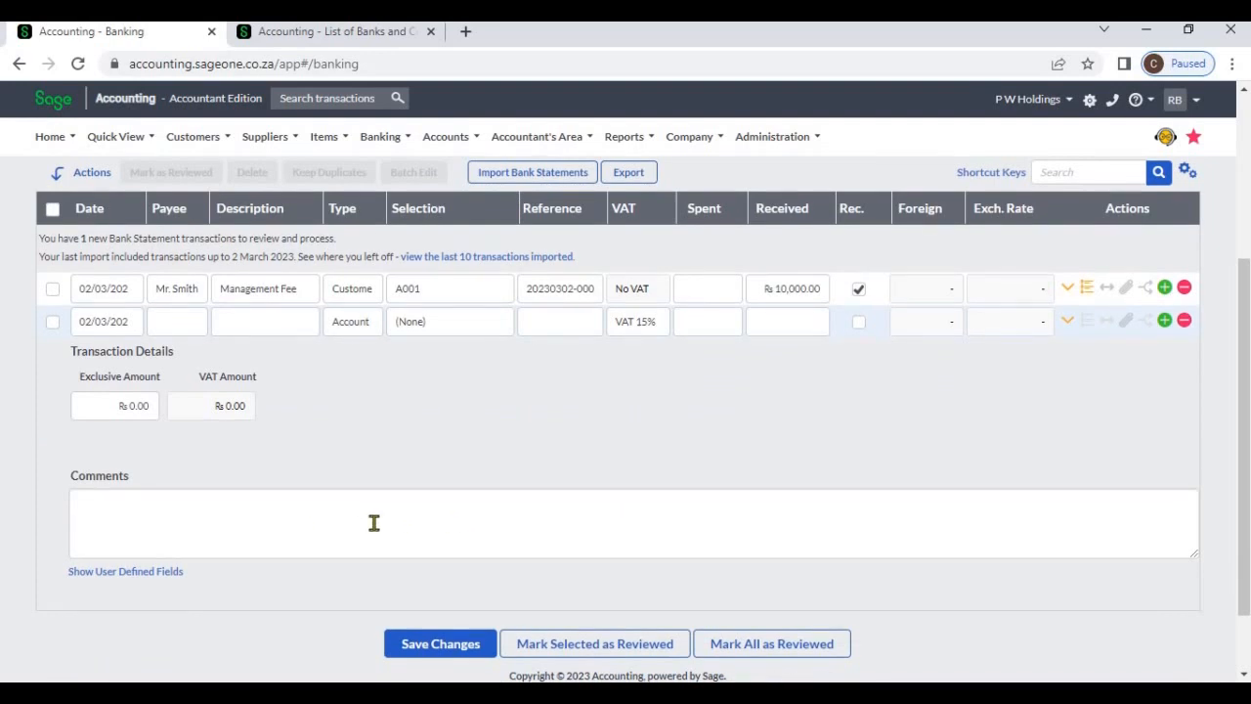
Check the blank transaction line's user-defined fields, and set its selection to Accounting Fees before collapsing the line details
{"action": "left_click", "coordinate": [142, 584]}
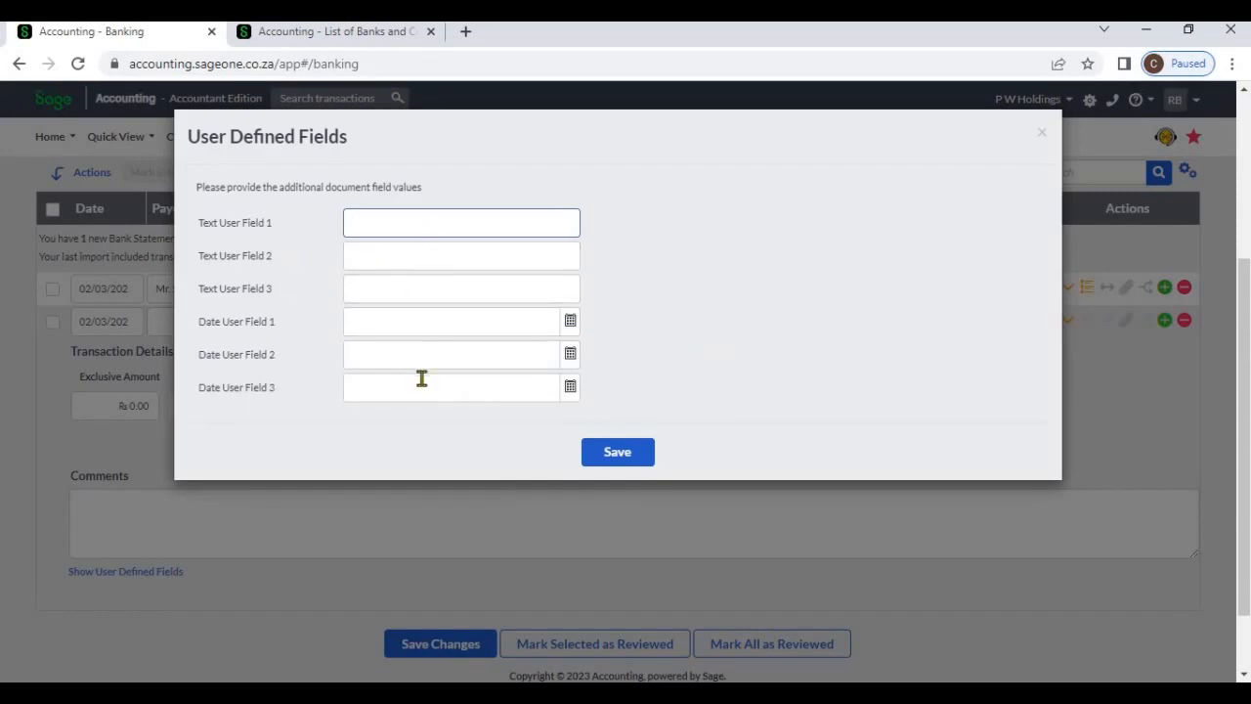
{"action": "left_click", "coordinate": [1043, 138]}
{"action": "left_click", "coordinate": [436, 328]}
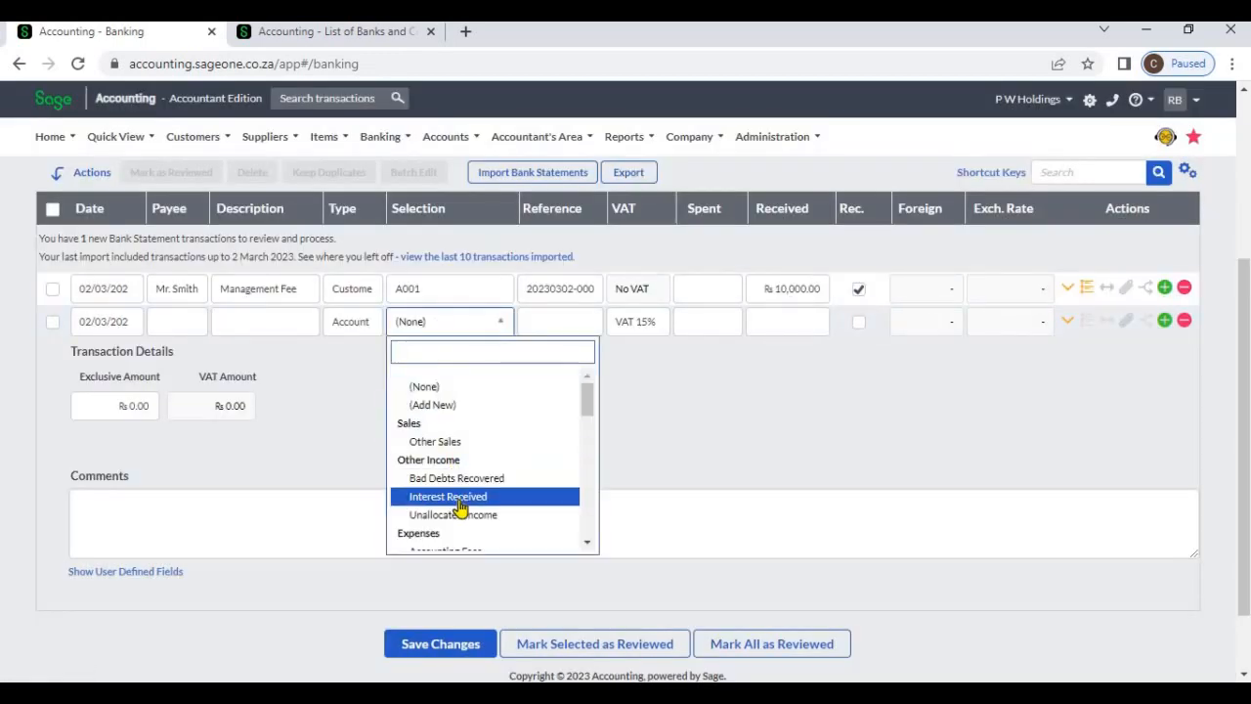
{"action": "scroll", "coordinate": [462, 493], "scroll_direction": "down", "scroll_amount": 1}
{"action": "left_click", "coordinate": [468, 464]}
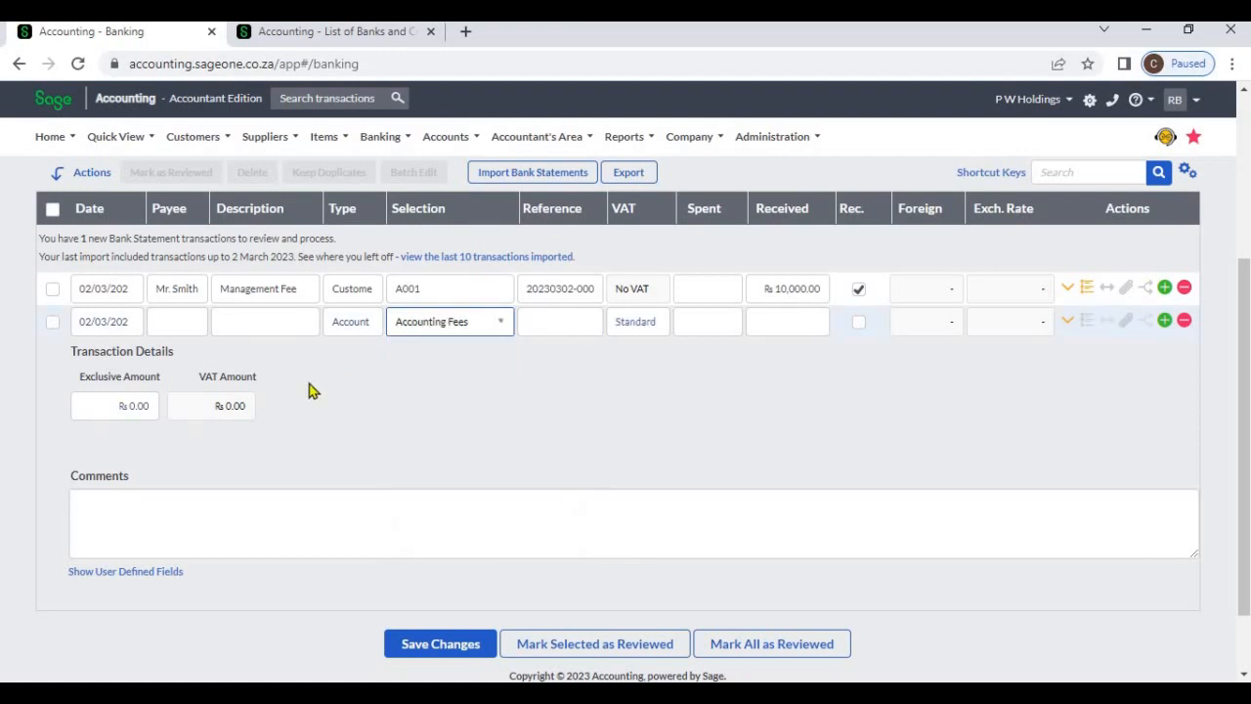
{"action": "left_click", "coordinate": [1067, 322]}
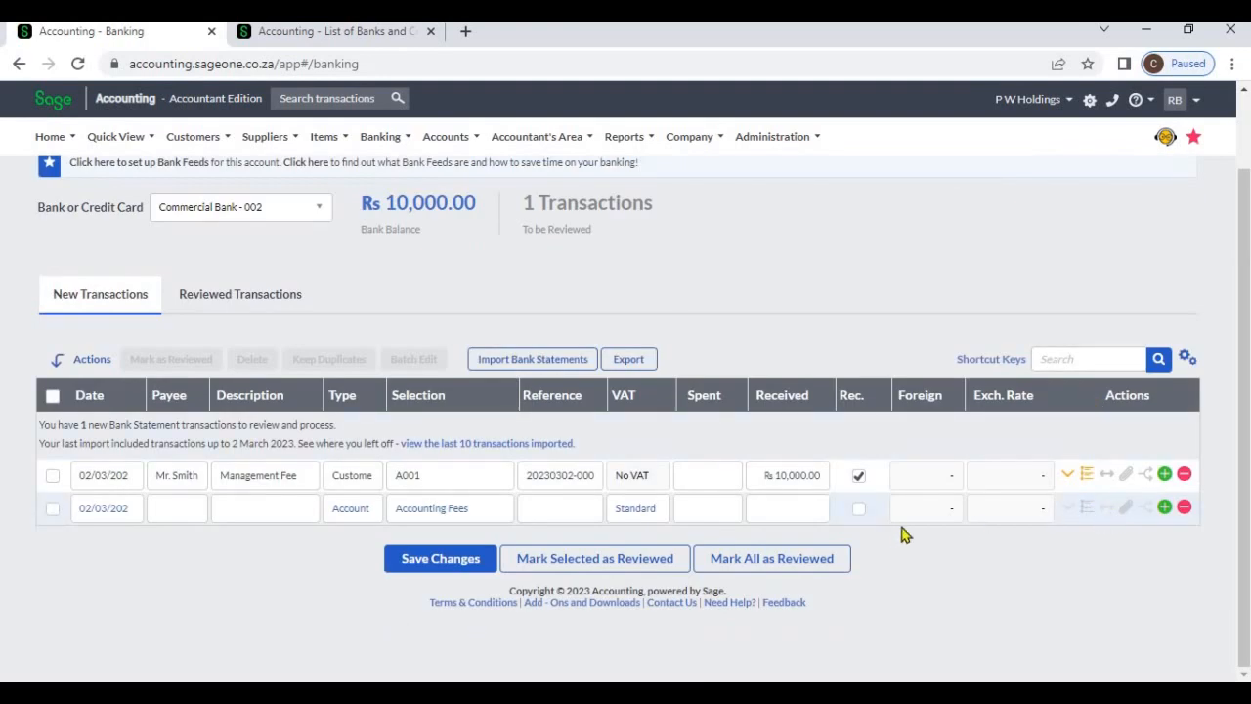
Set the Accounting Fees line's spent amount to 50,000
{"action": "left_click", "coordinate": [734, 509]}
{"action": "type", "text": "50,000"}
{"action": "left_click", "coordinate": [1069, 564]}
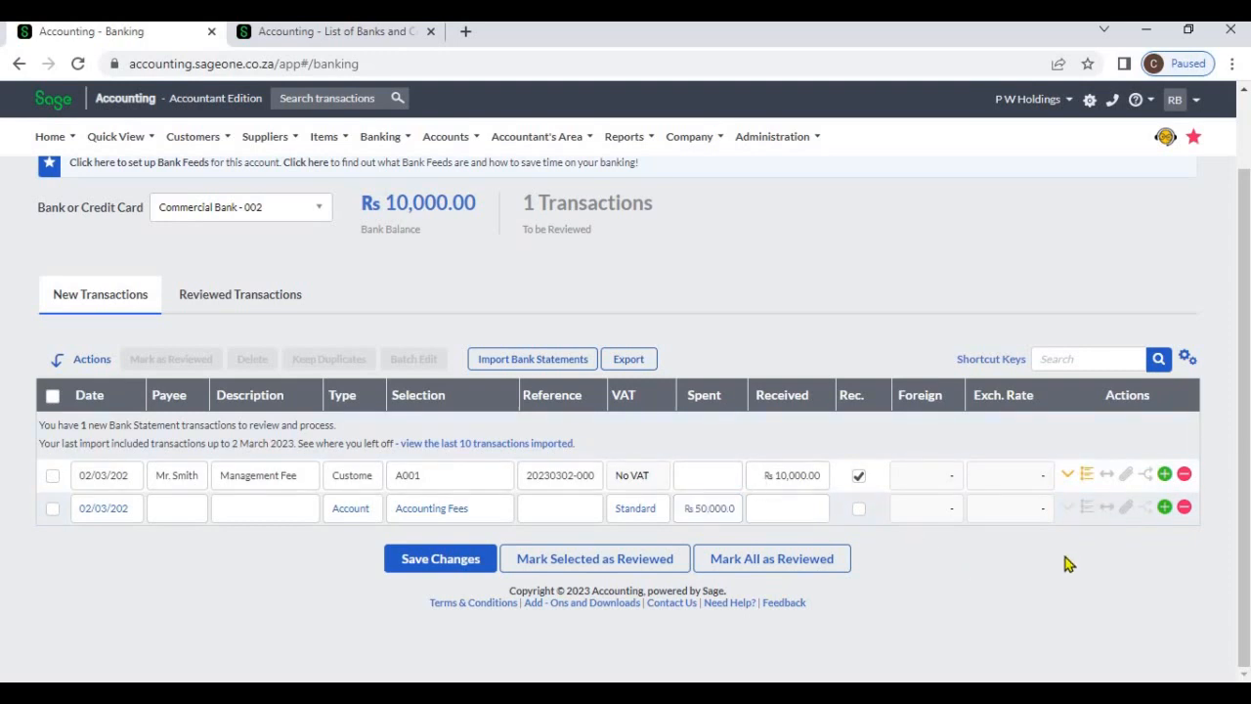
{"action": "left_click", "coordinate": [1108, 509]}
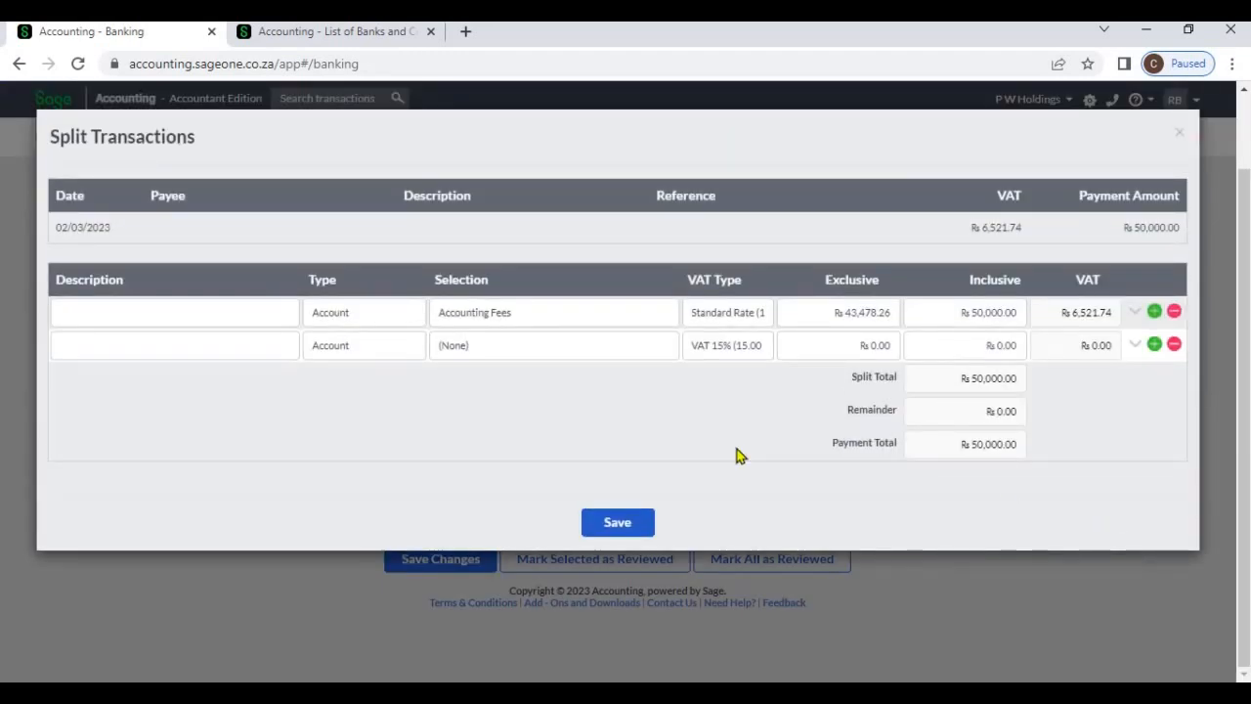
{"action": "left_click", "coordinate": [581, 314]}
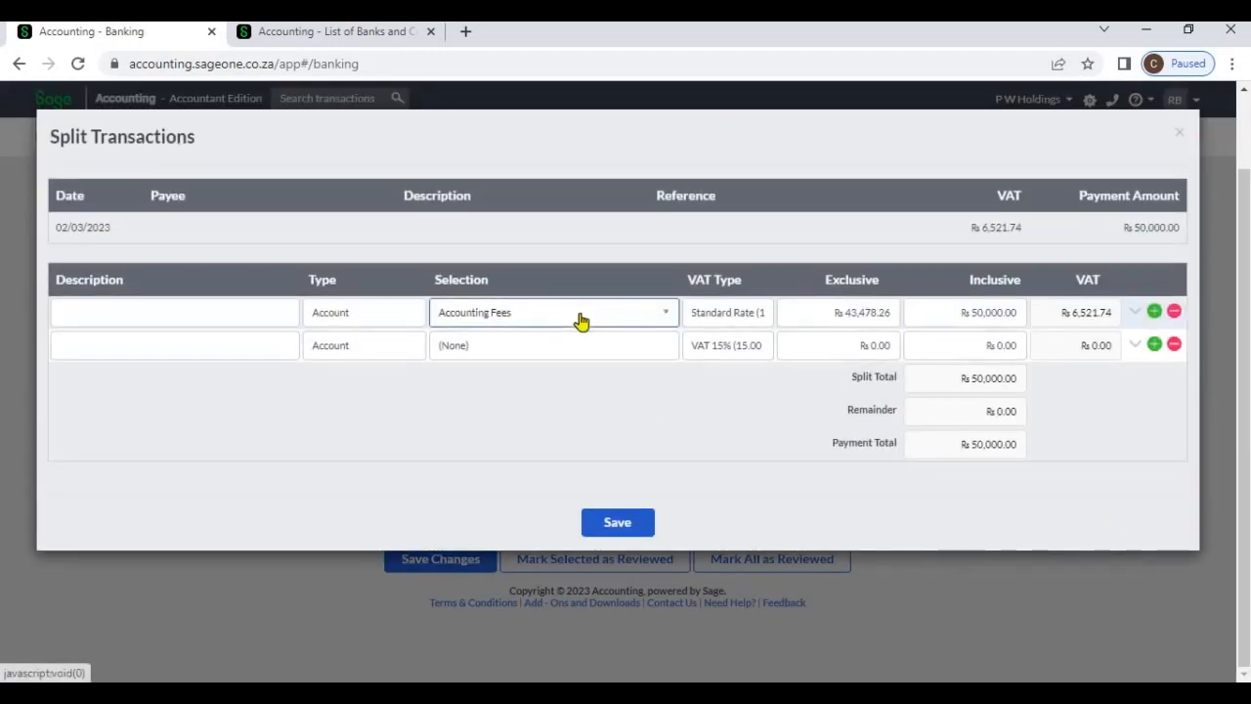
{"action": "left_click", "coordinate": [1180, 133]}
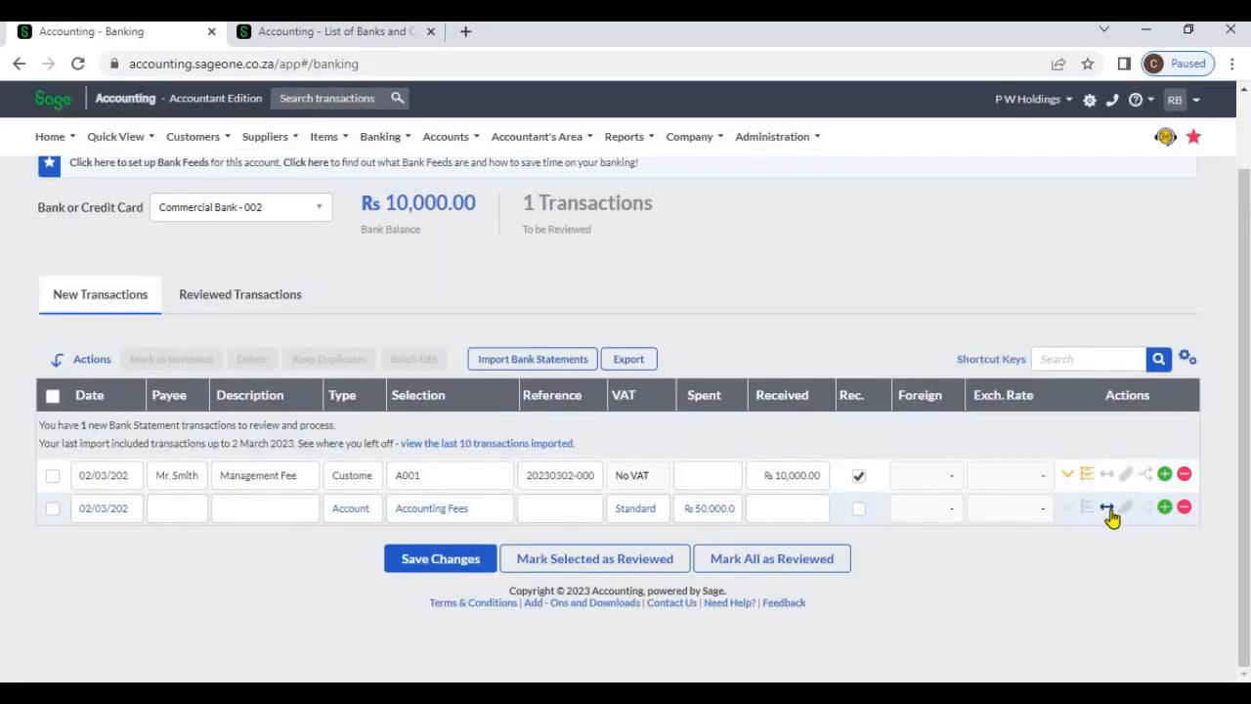
Split the 50,000 payment, allocating the first split line to Advertising with an inclusive amount of 15,000
{"action": "left_click", "coordinate": [1107, 508]}
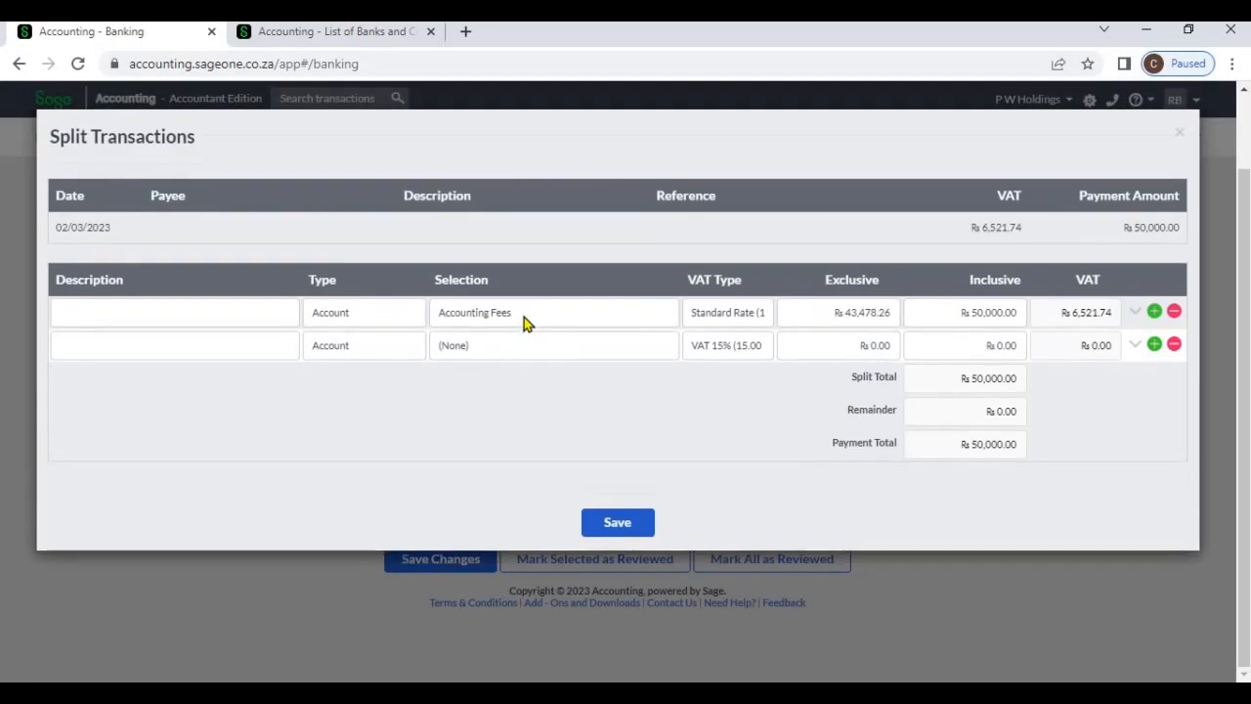
{"action": "left_click", "coordinate": [524, 320]}
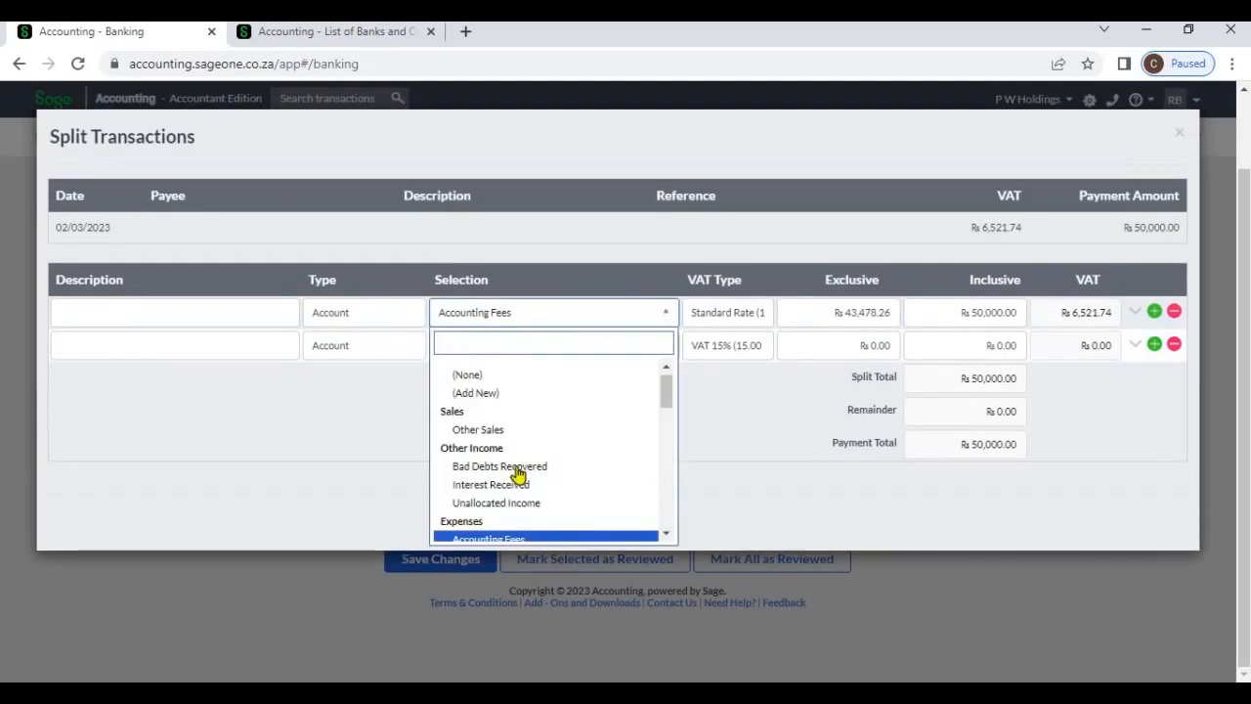
{"action": "scroll", "coordinate": [518, 474], "scroll_direction": "down", "scroll_amount": 2}
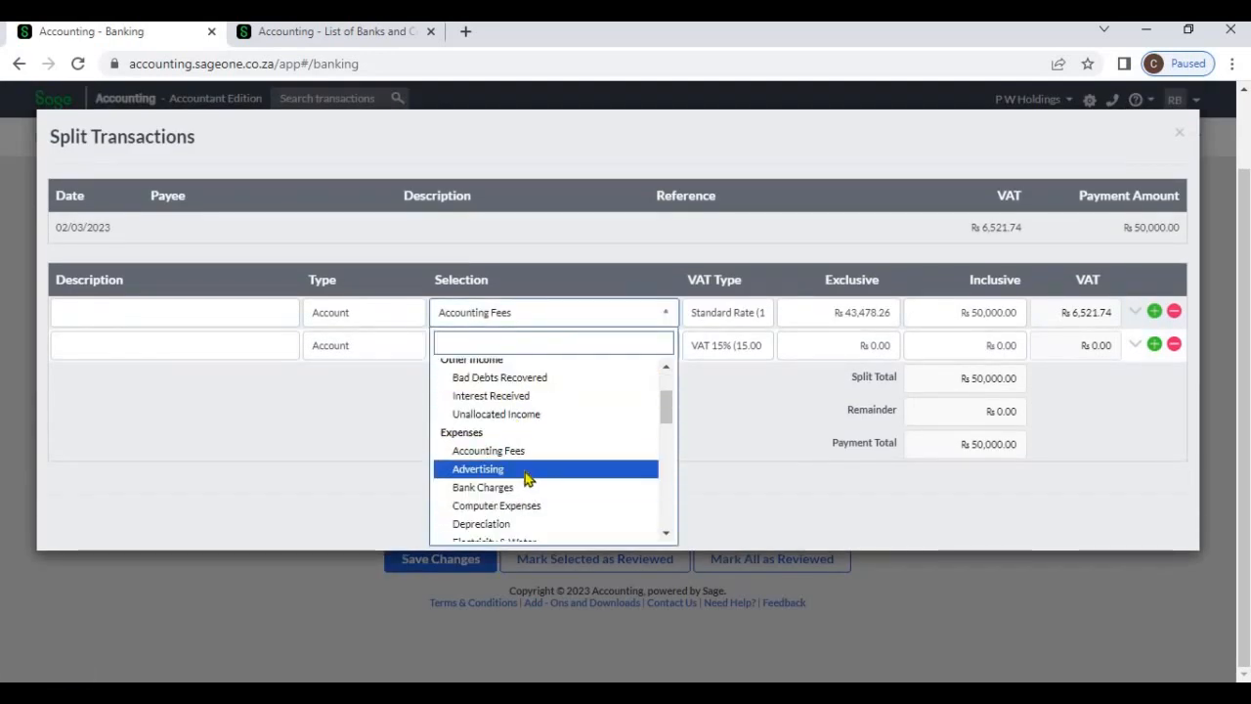
{"action": "left_click", "coordinate": [524, 468]}
{"action": "left_click", "coordinate": [844, 315]}
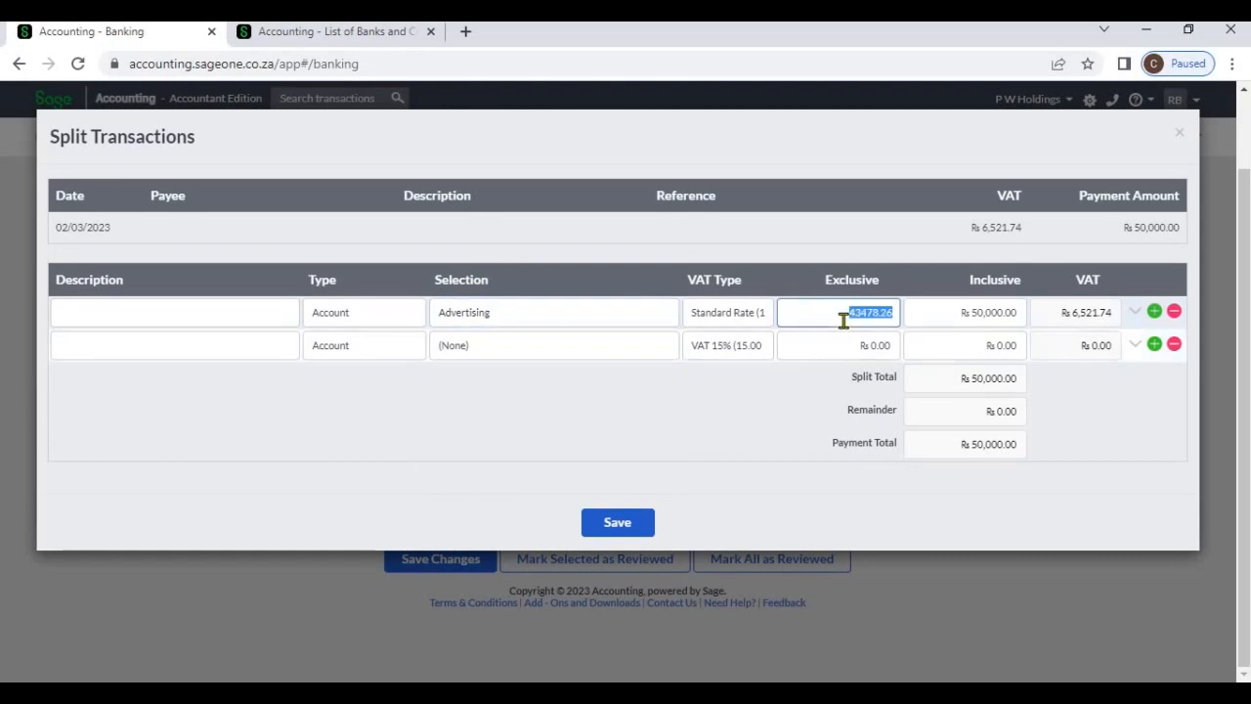
{"action": "left_click", "coordinate": [924, 317]}
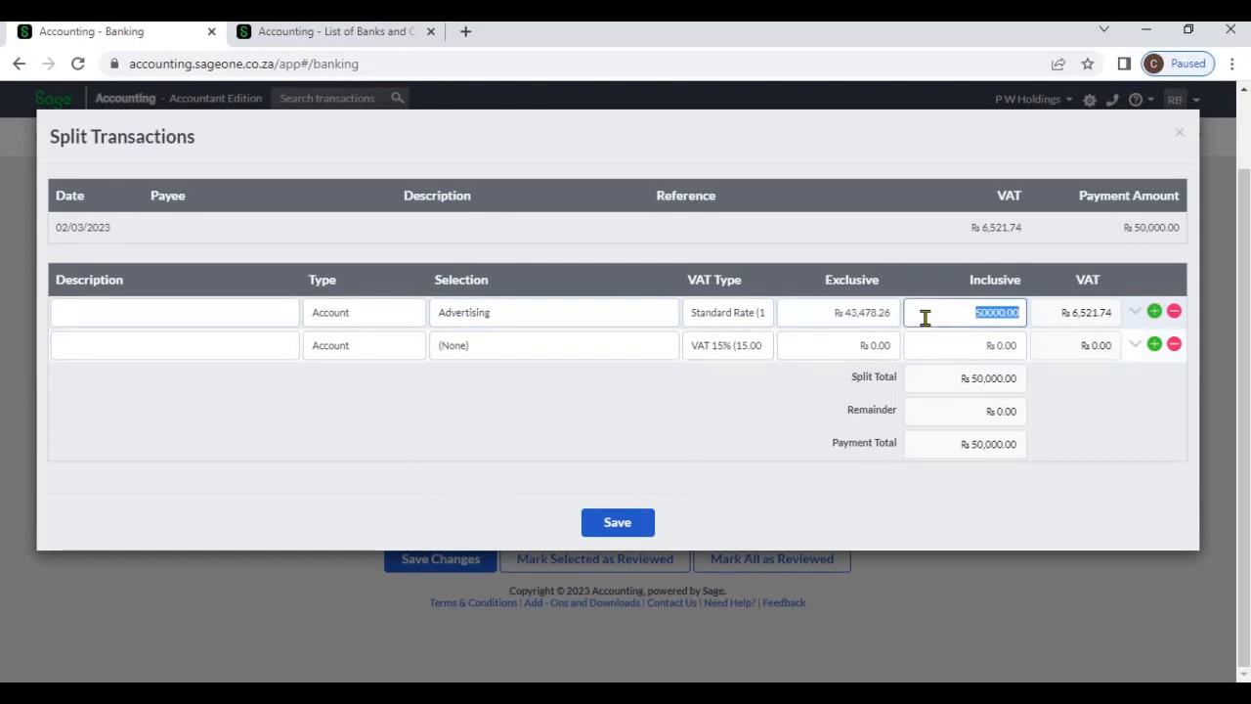
{"action": "type", "text": "15000"}
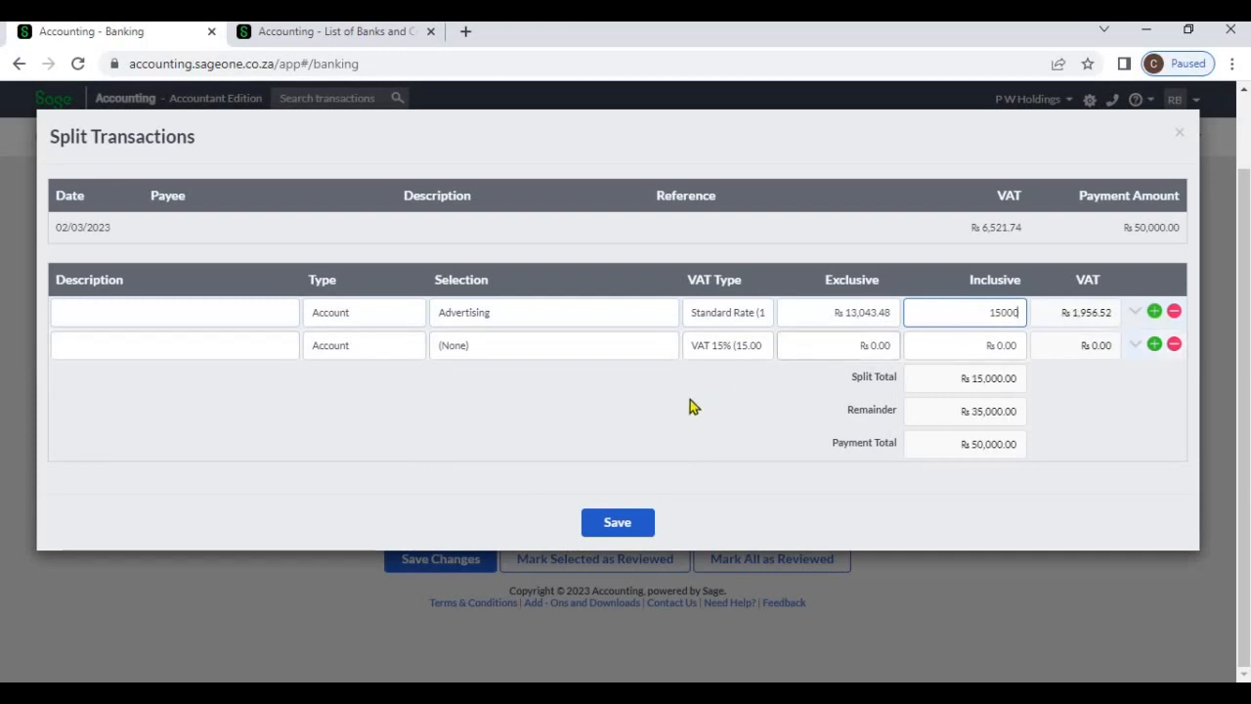
Allocate the second split line to Entertainment with an inclusive amount of 25,000
{"action": "left_click", "coordinate": [492, 373]}
{"action": "left_click", "coordinate": [490, 357]}
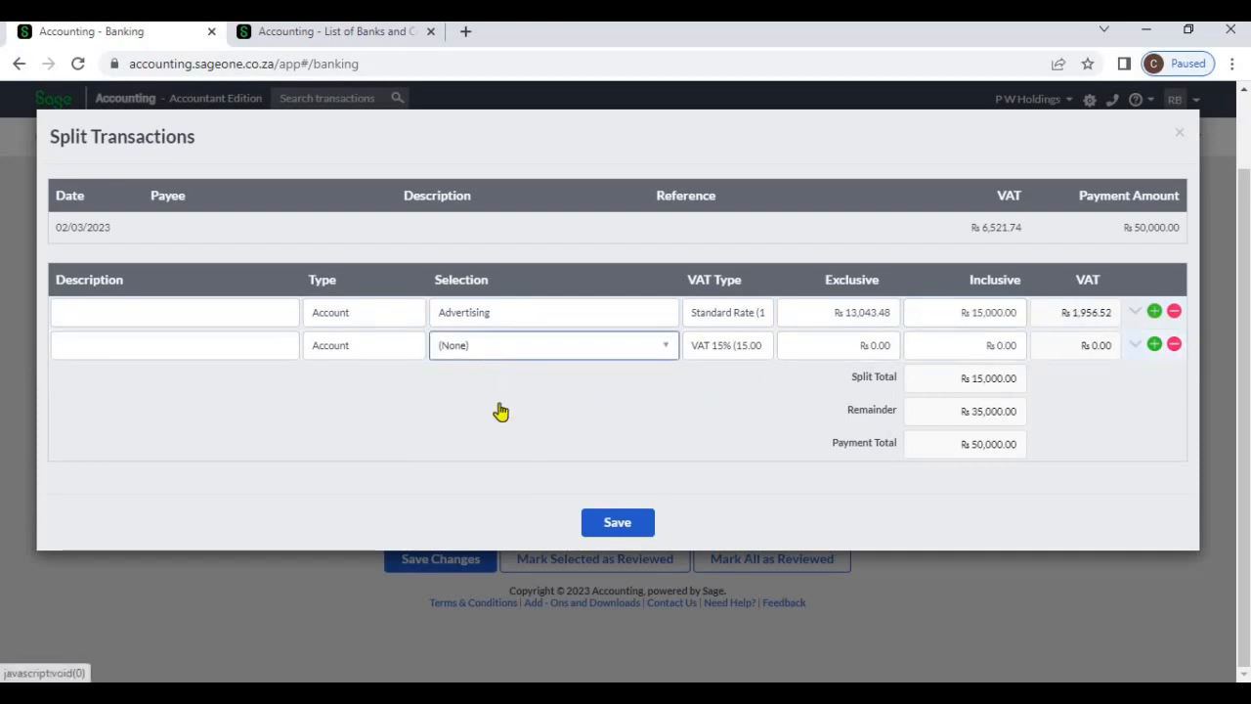
{"action": "scroll", "coordinate": [518, 497], "scroll_direction": "down", "scroll_amount": 3}
{"action": "left_click", "coordinate": [521, 503]}
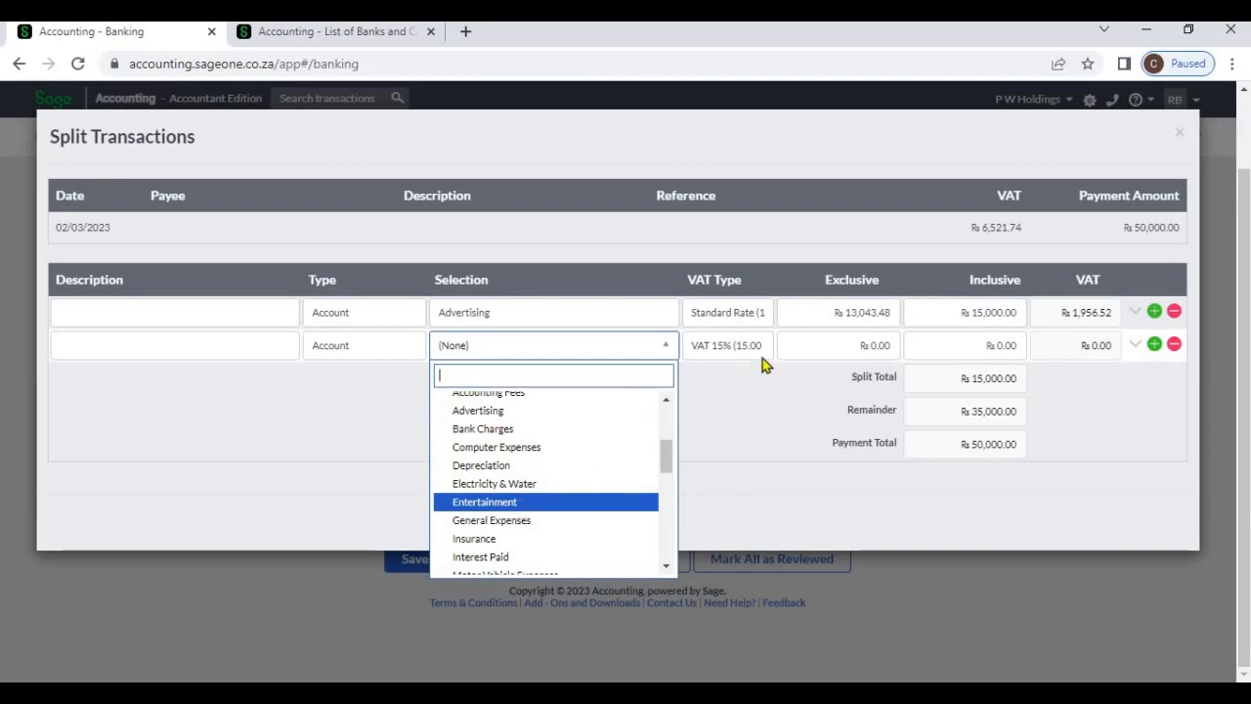
{"action": "left_click", "coordinate": [880, 346]}
{"action": "left_click", "coordinate": [949, 350]}
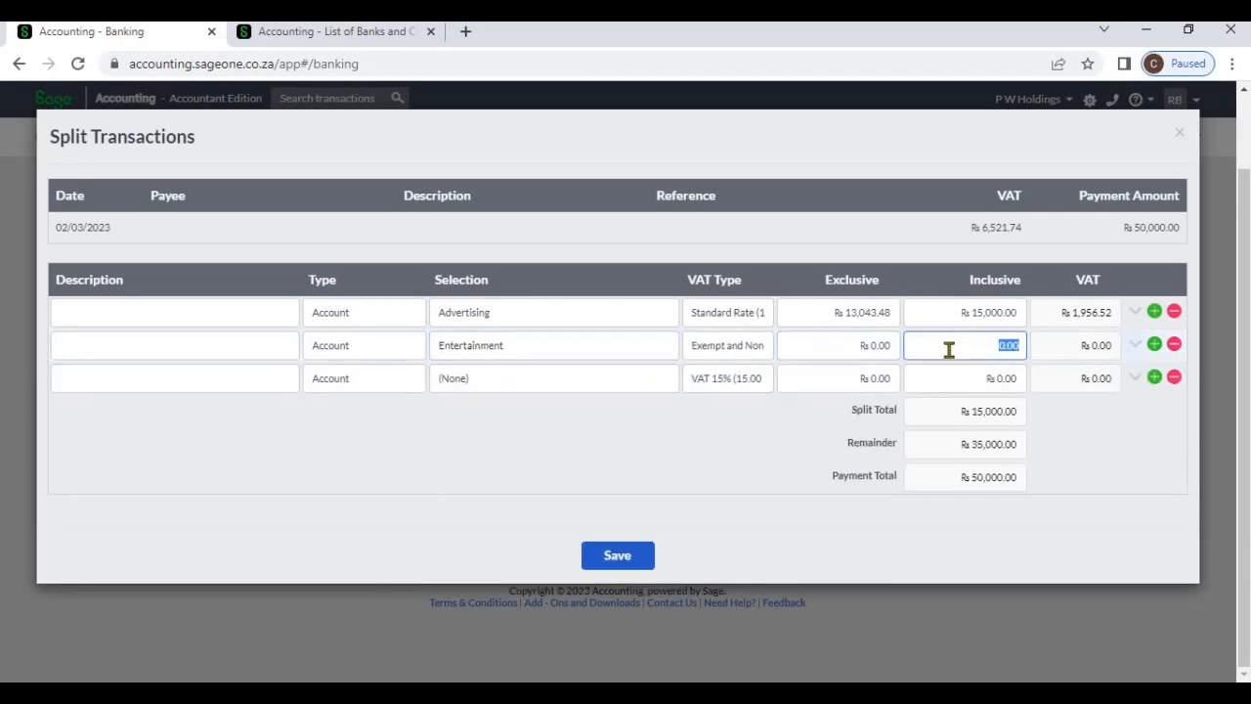
{"action": "type", "text": "25000"}
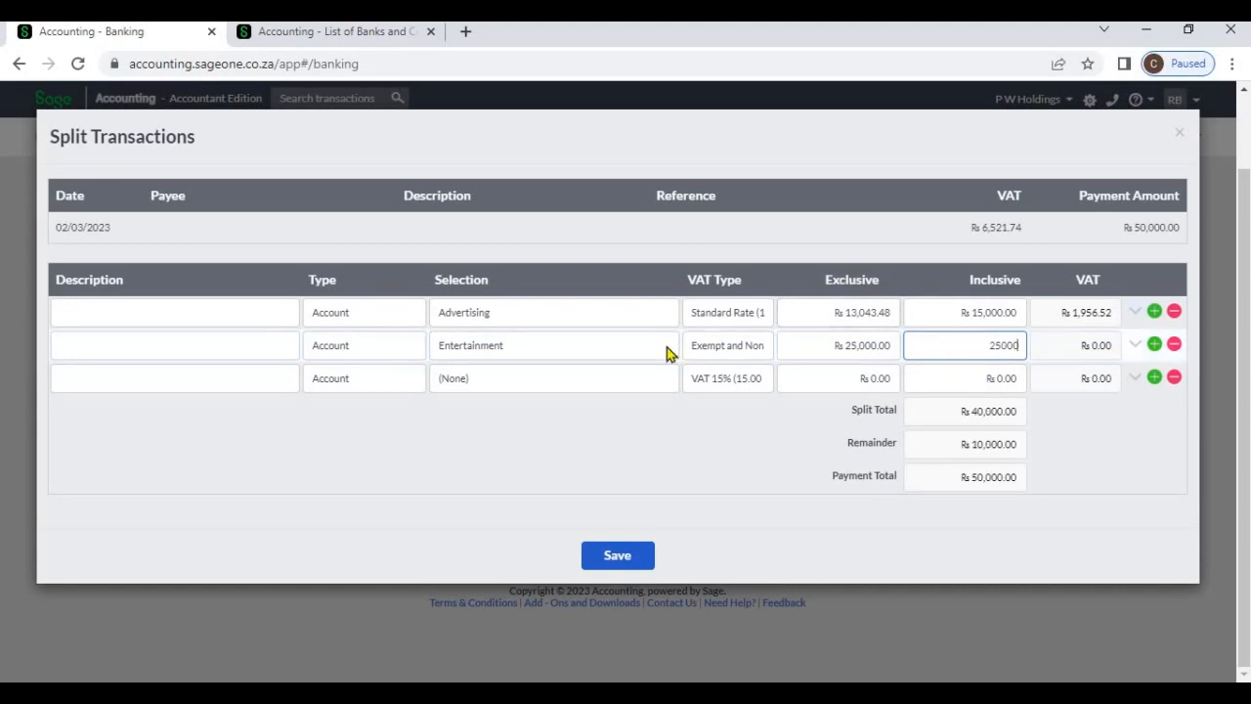
Allocate the third split line to Telephone & Internet with an inclusive amount of 10,000 and save the split
{"action": "left_click", "coordinate": [635, 384]}
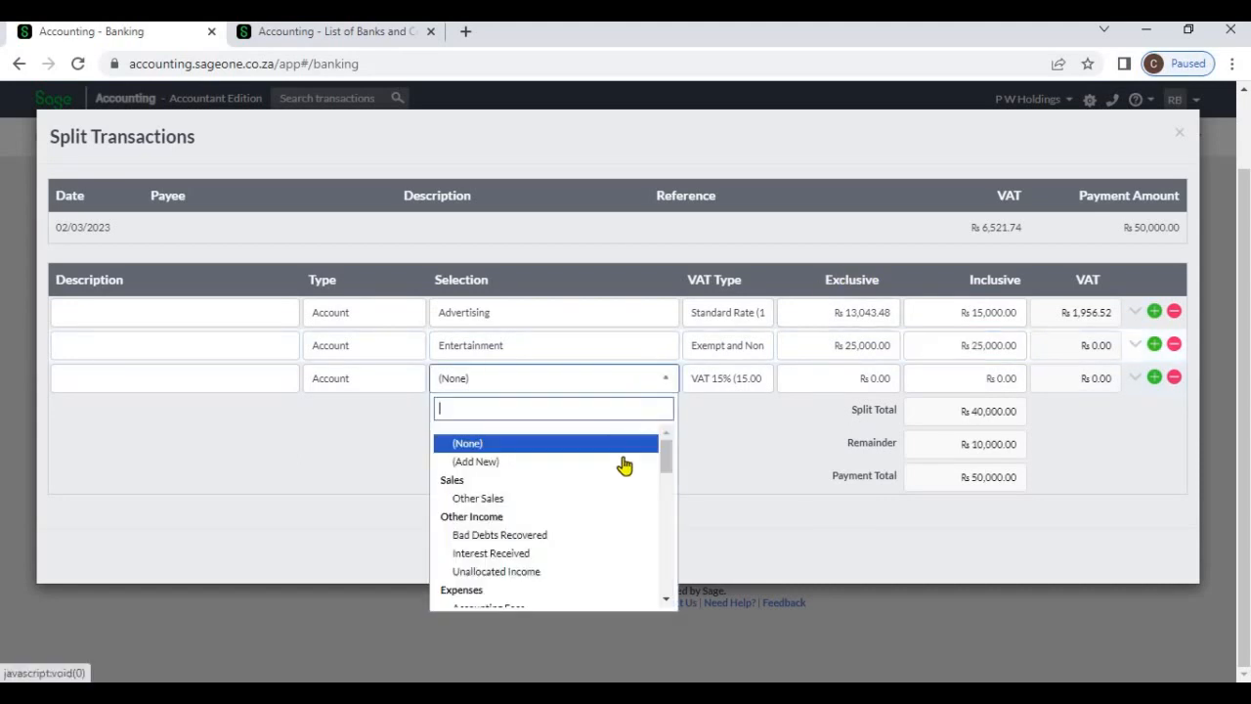
{"action": "scroll", "coordinate": [614, 513], "scroll_direction": "down", "scroll_amount": 5}
{"action": "left_click", "coordinate": [577, 482]}
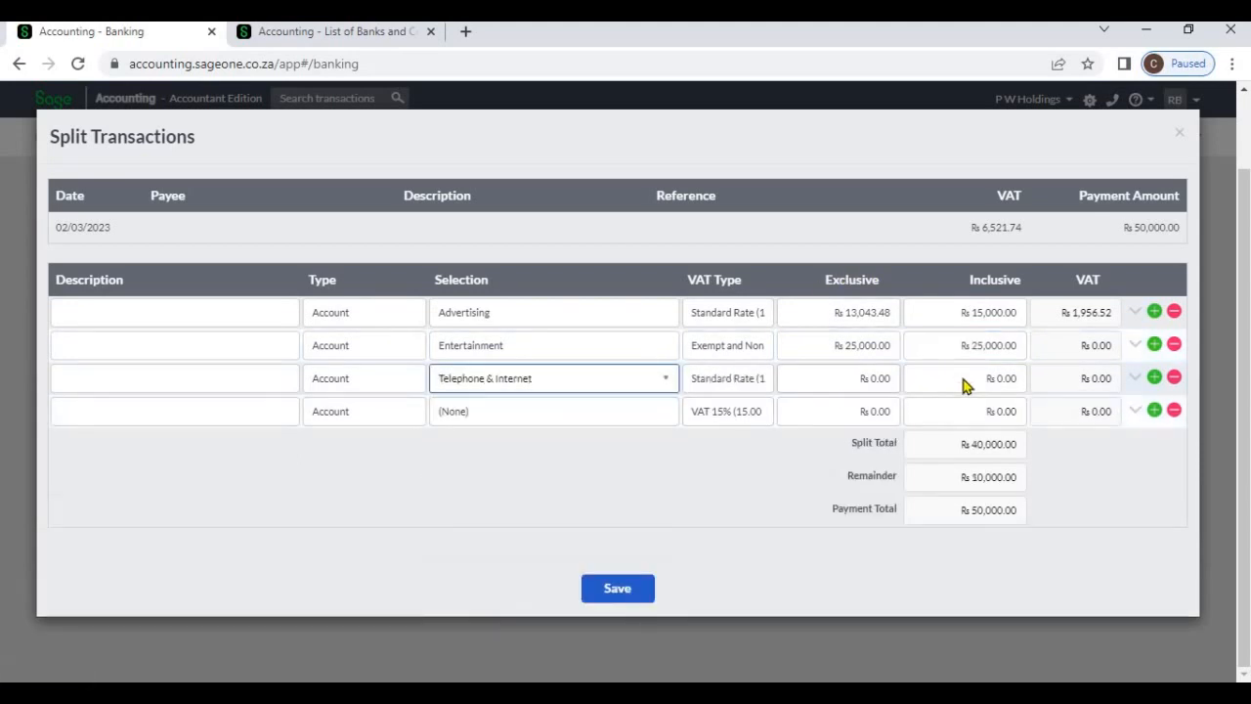
{"action": "left_click", "coordinate": [962, 378]}
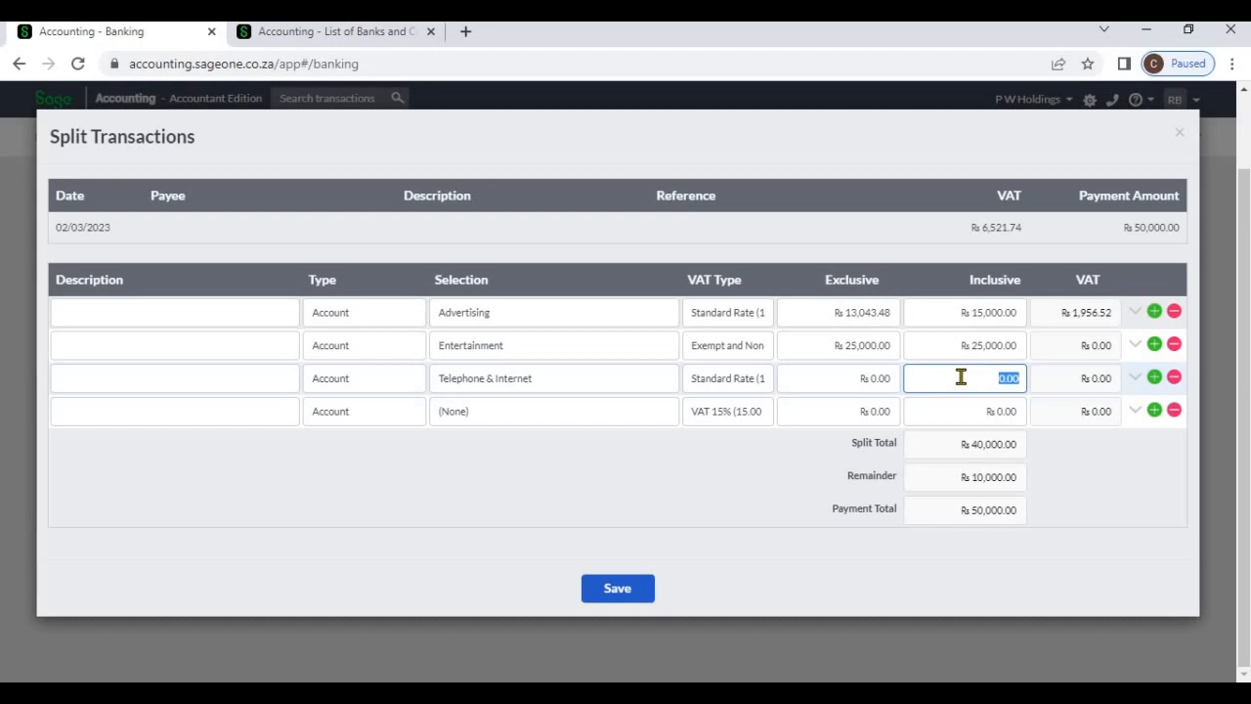
{"action": "type", "text": "10000"}
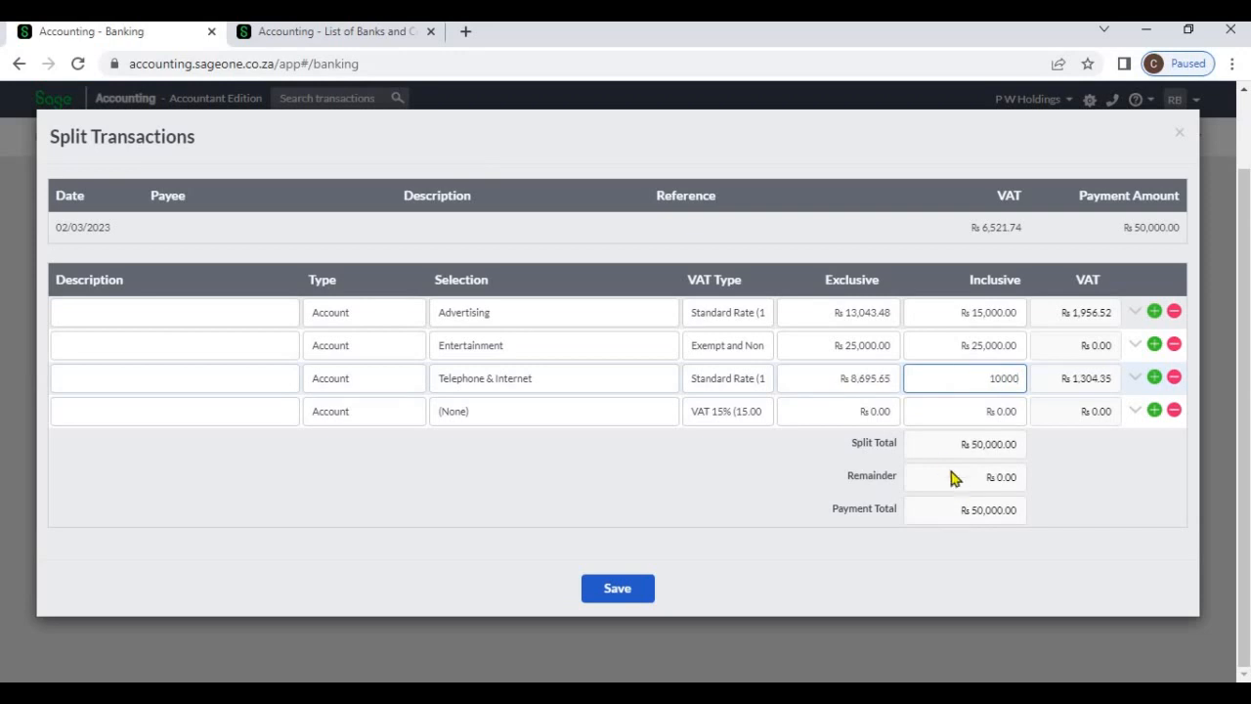
{"action": "left_click", "coordinate": [1067, 488]}
{"action": "left_click", "coordinate": [637, 591]}
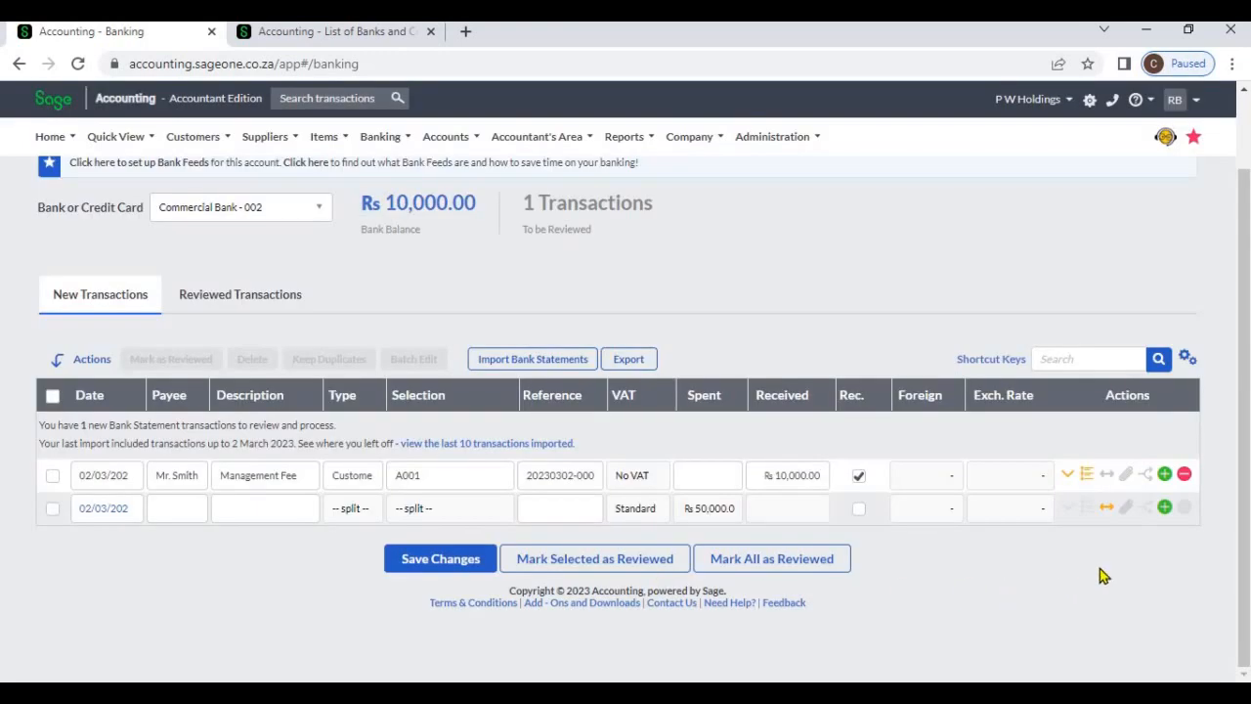
Examine the split transaction's attachment options and the grid's customisation options without changing anything
{"action": "left_click", "coordinate": [1128, 509]}
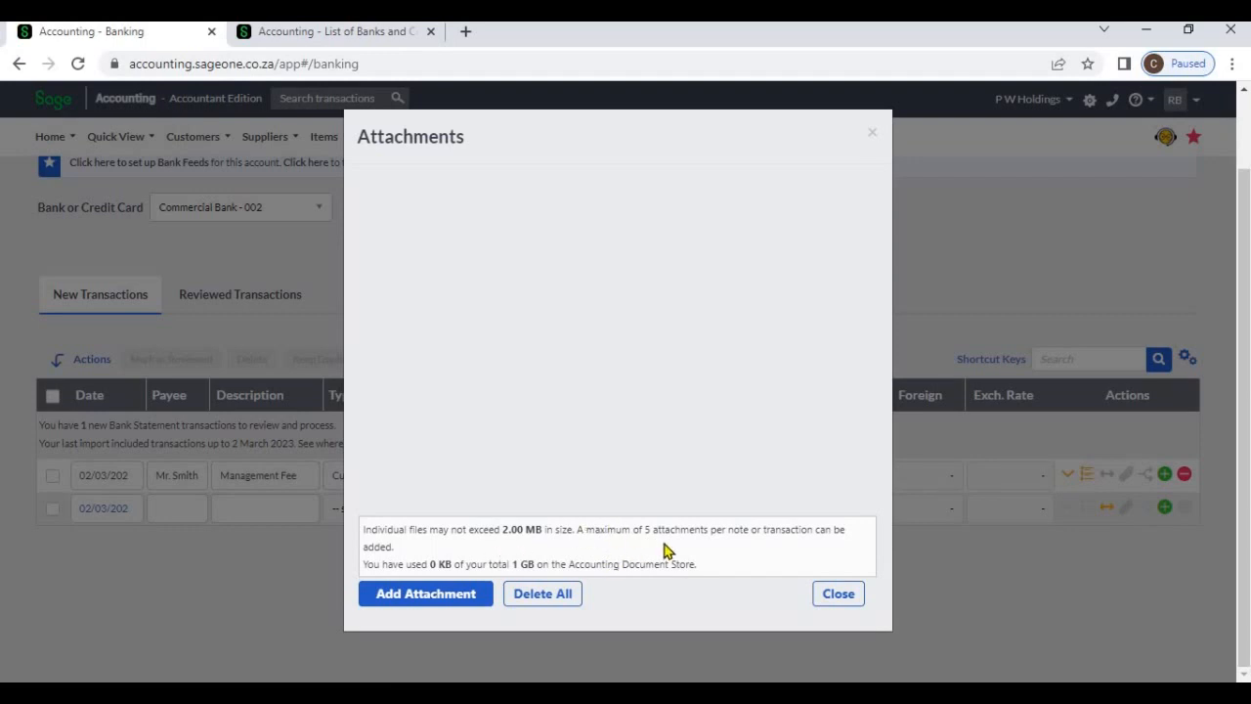
{"action": "left_click", "coordinate": [838, 599]}
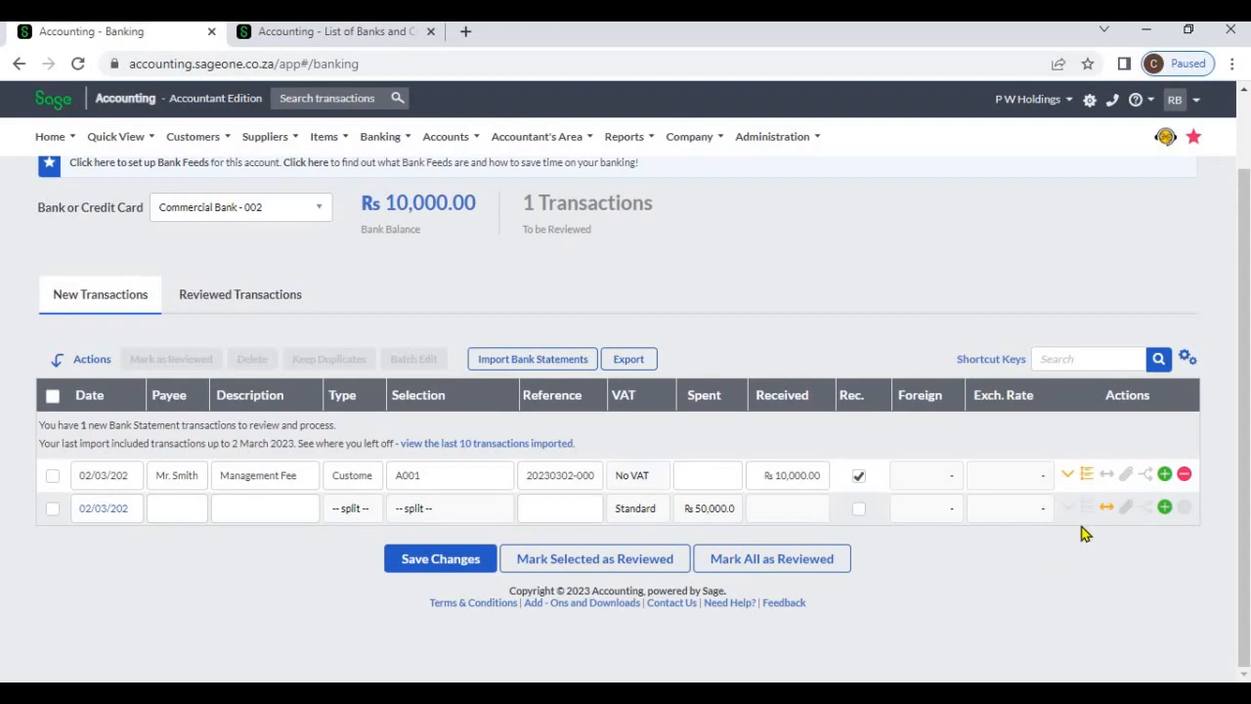
{"action": "left_click", "coordinate": [1187, 361]}
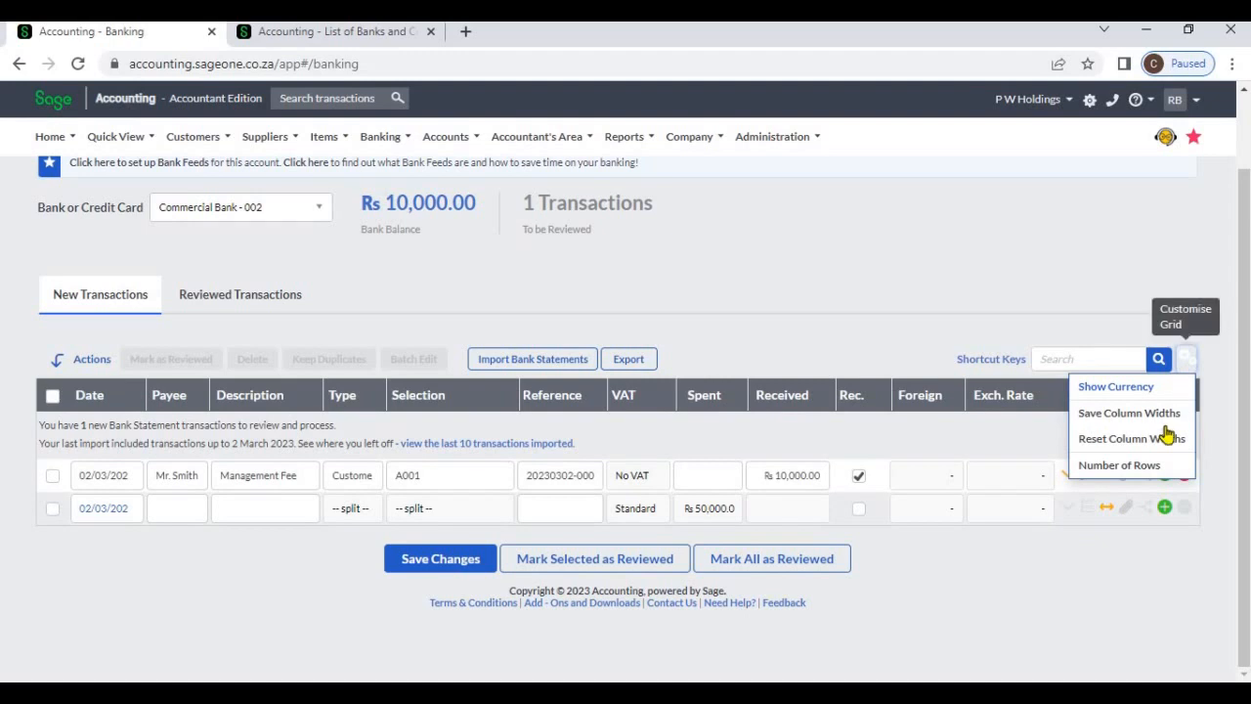
{"action": "left_click", "coordinate": [1149, 540]}
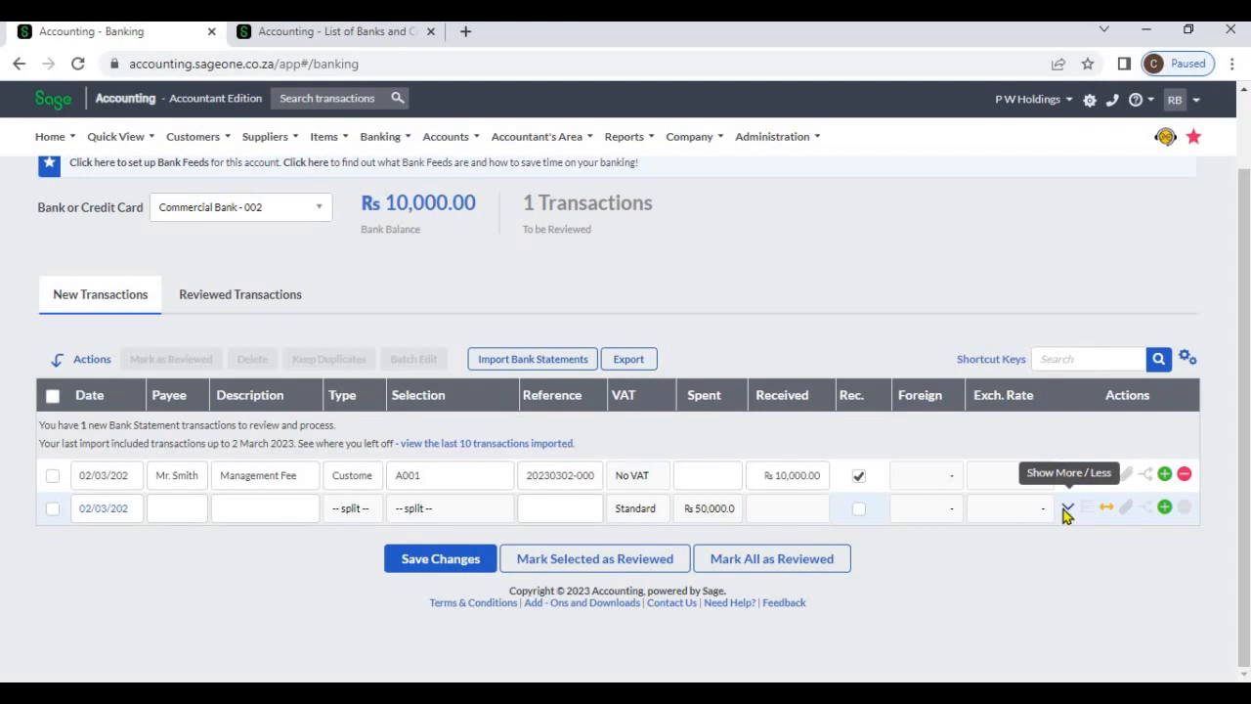
{"action": "left_click", "coordinate": [1065, 512]}
{"action": "scroll", "coordinate": [1068, 519], "scroll_direction": "down", "scroll_amount": 2}
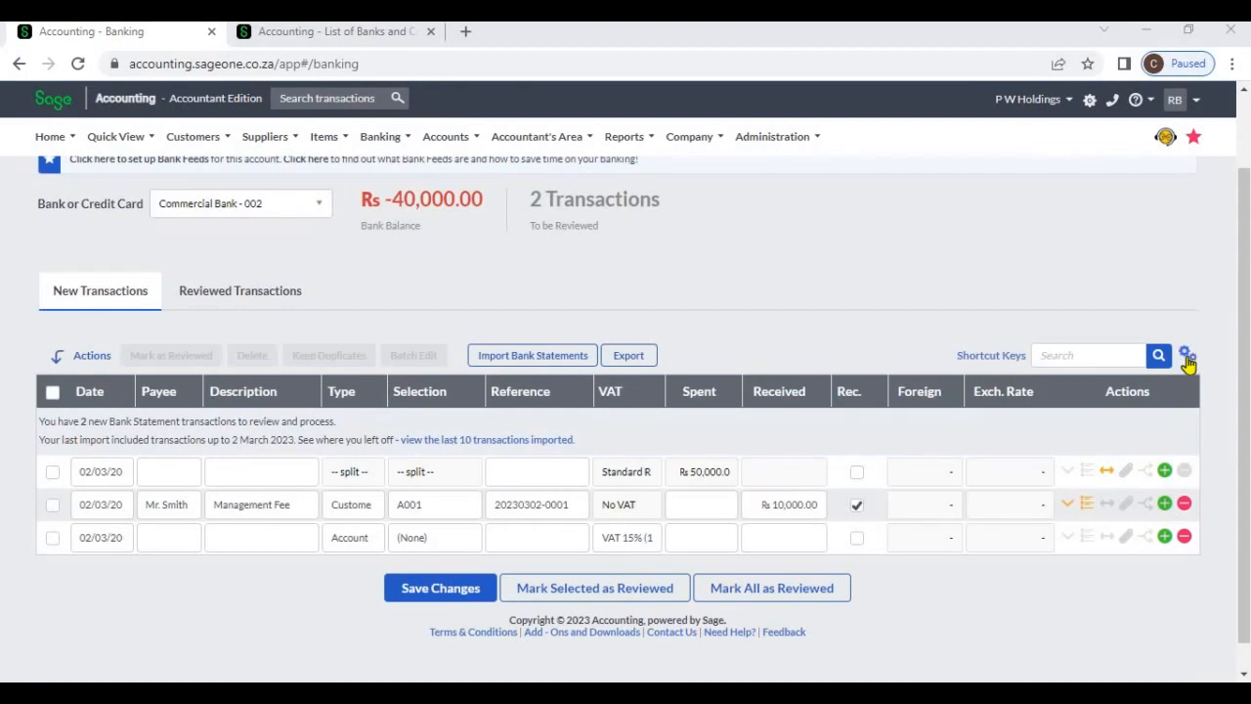
Customise the transaction grid to show the Project analysis code column
{"action": "left_click", "coordinate": [1188, 358]}
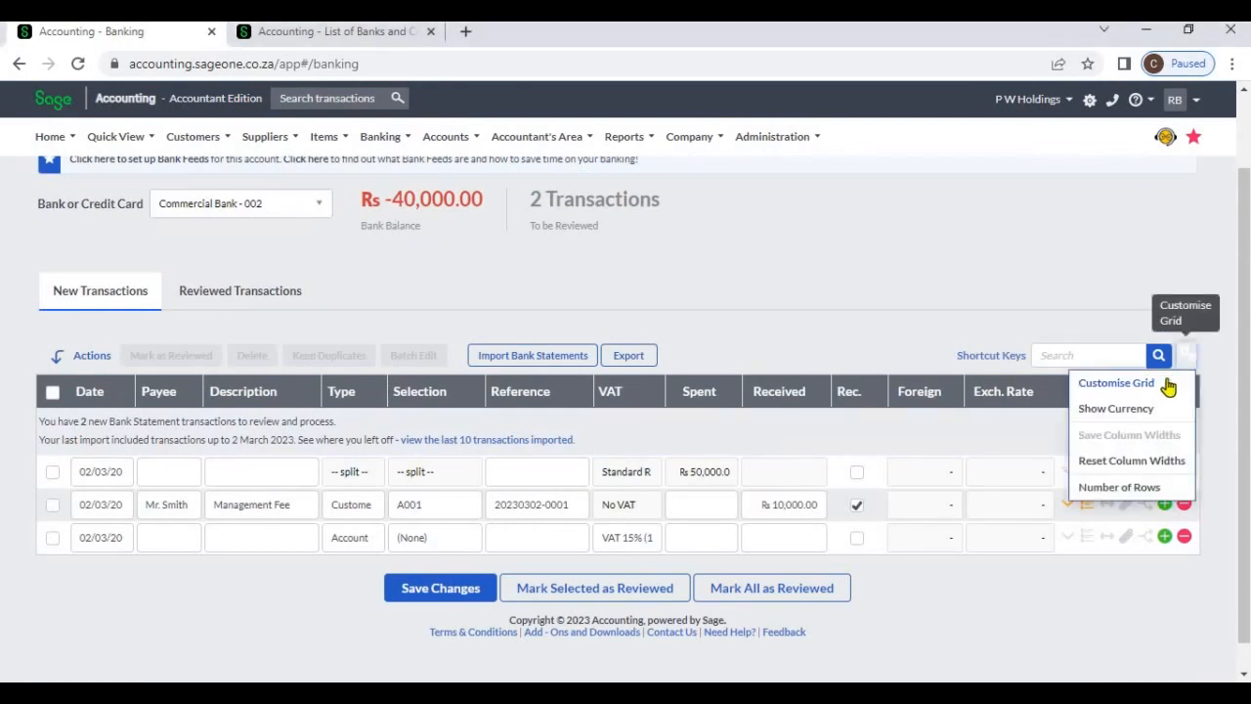
{"action": "left_click", "coordinate": [1168, 388]}
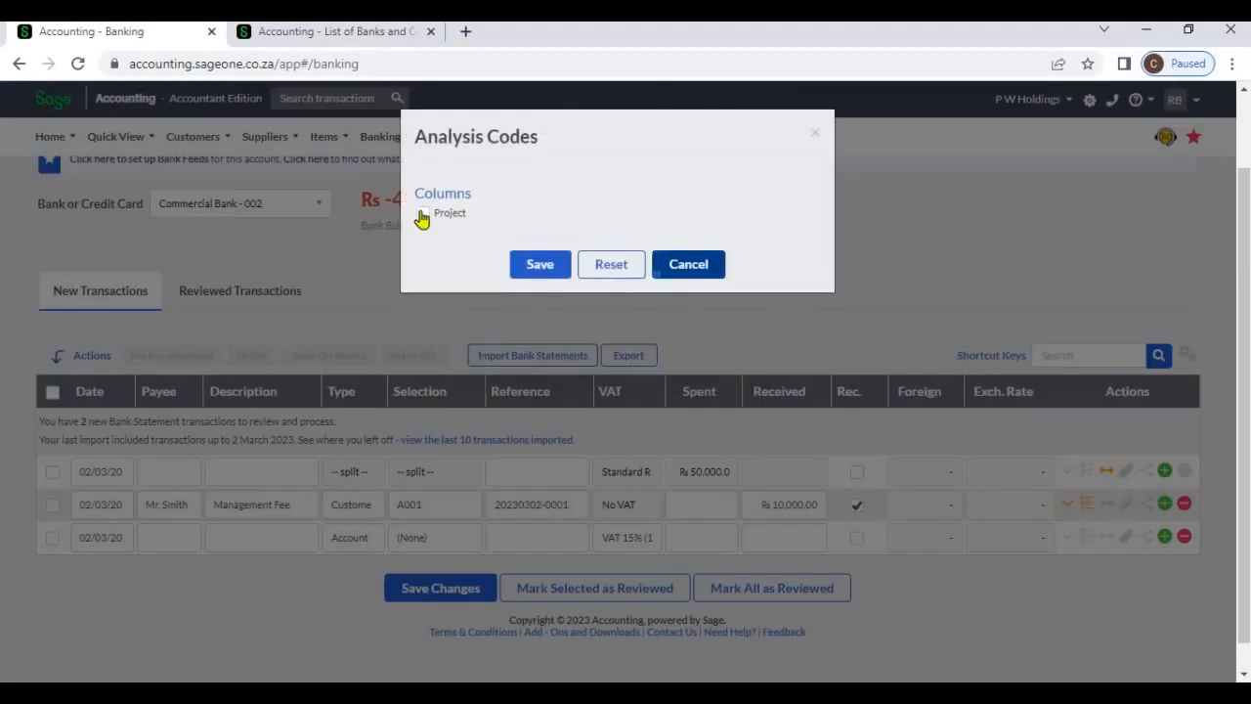
{"action": "left_click", "coordinate": [422, 214]}
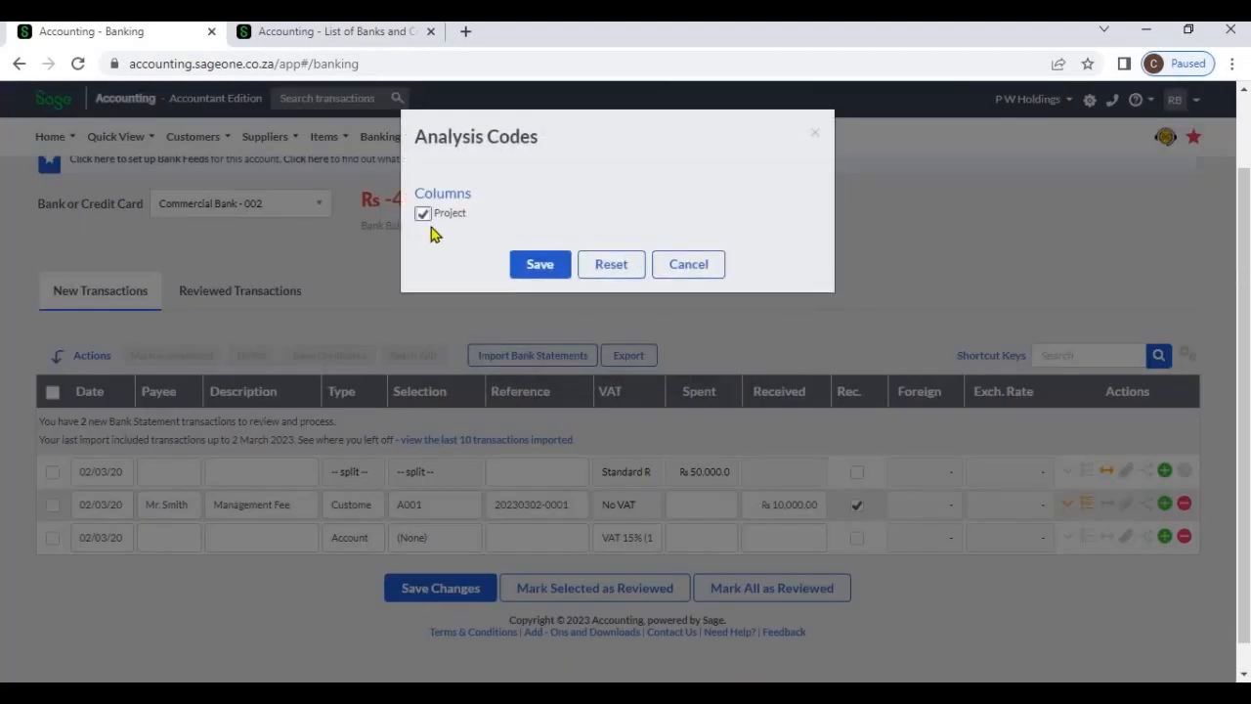
{"action": "left_click", "coordinate": [533, 264]}
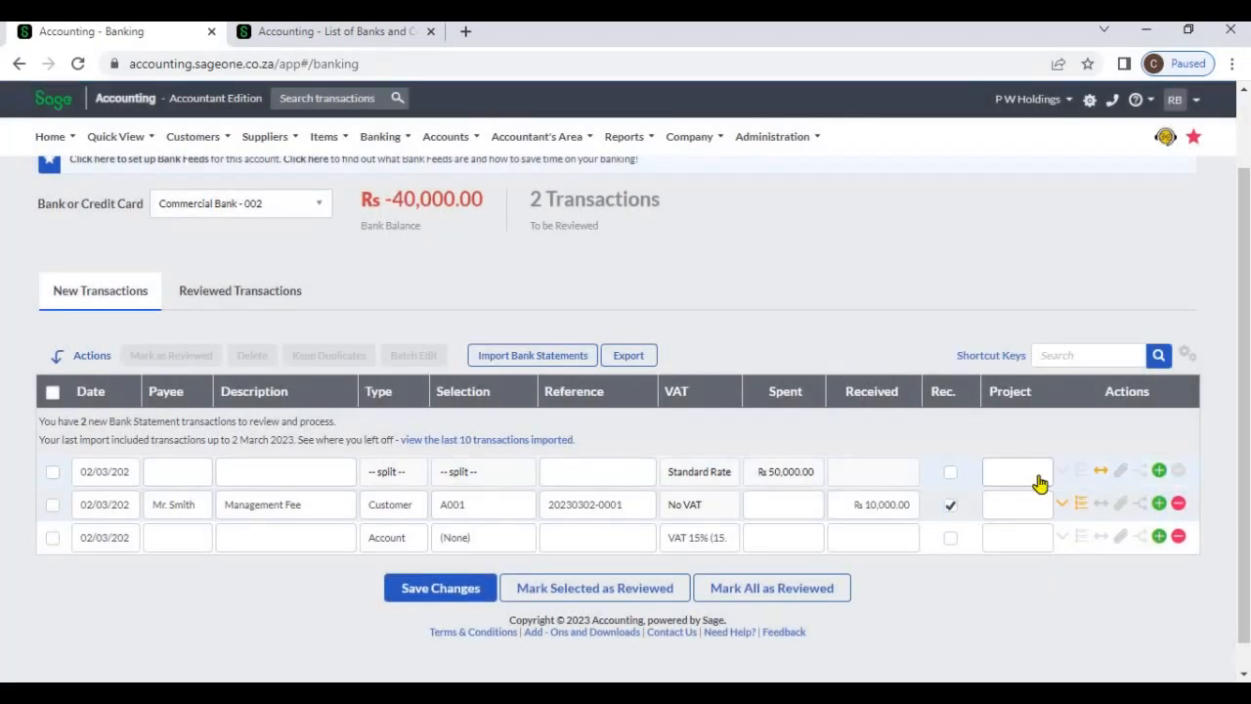
Assign Project 1 to the 50,000 split transaction and save the changes
{"action": "left_click", "coordinate": [1039, 479]}
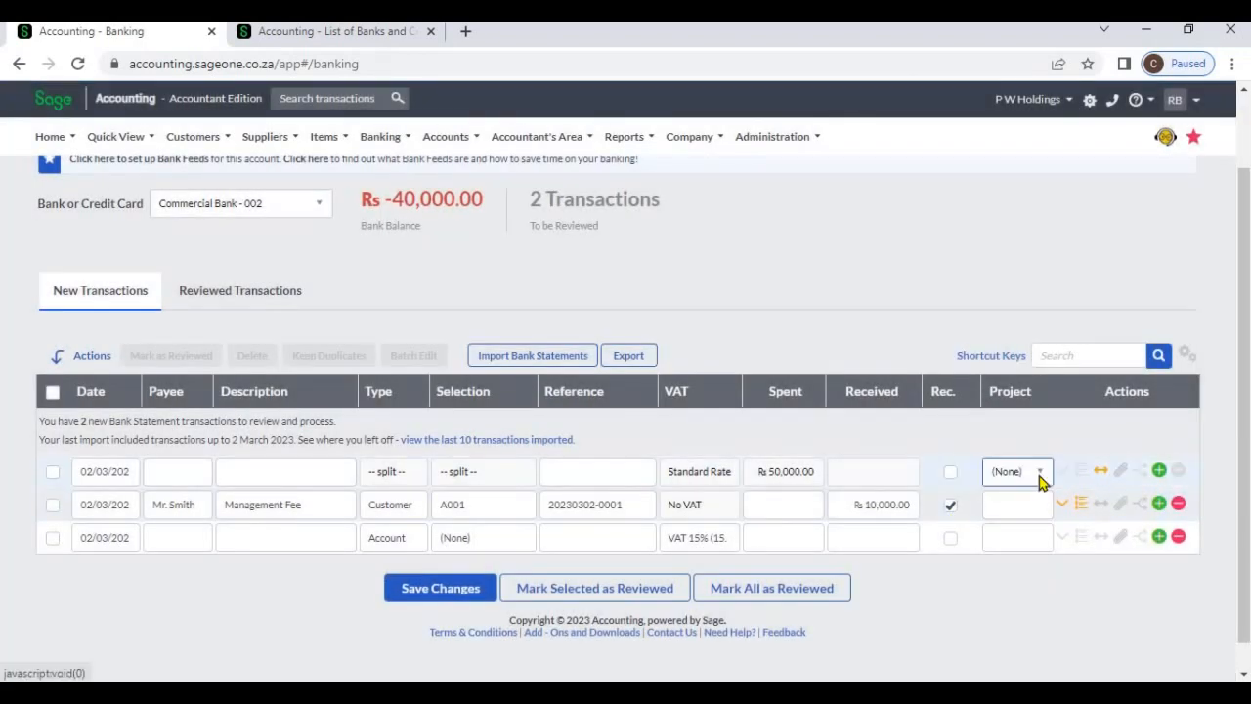
{"action": "left_click", "coordinate": [1040, 479]}
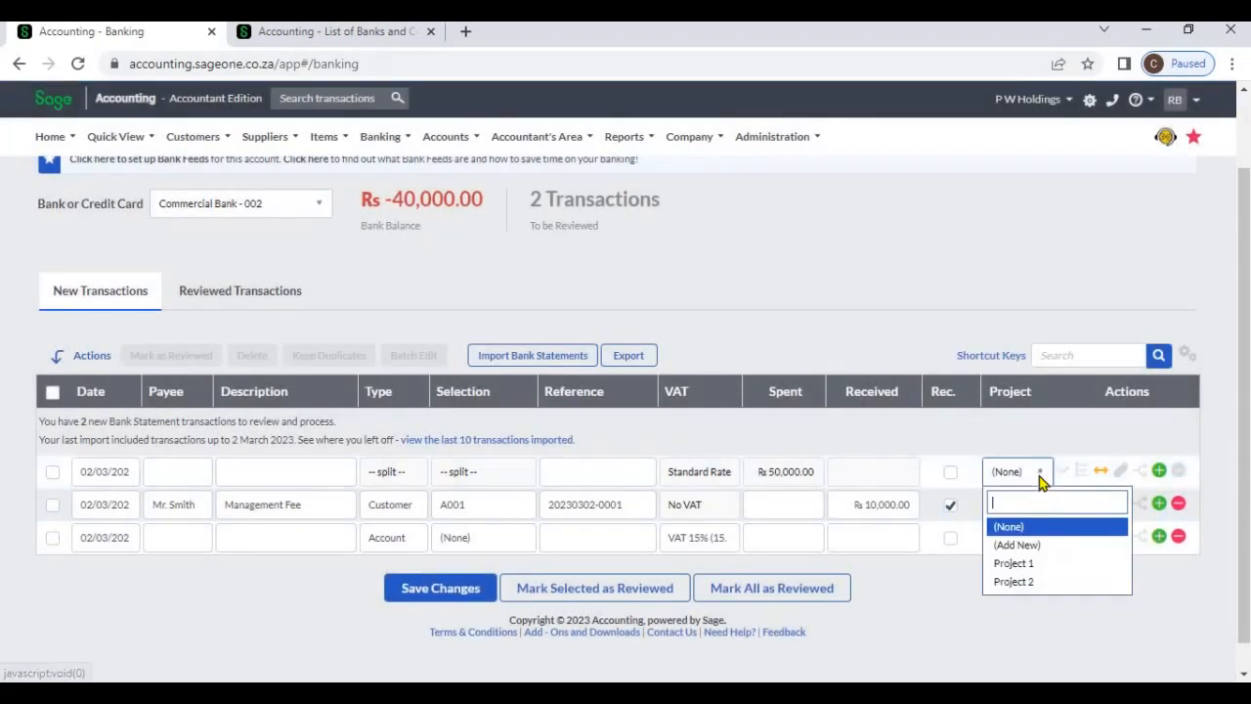
{"action": "left_click", "coordinate": [1031, 564]}
{"action": "triple_click", "coordinate": [1026, 611]}
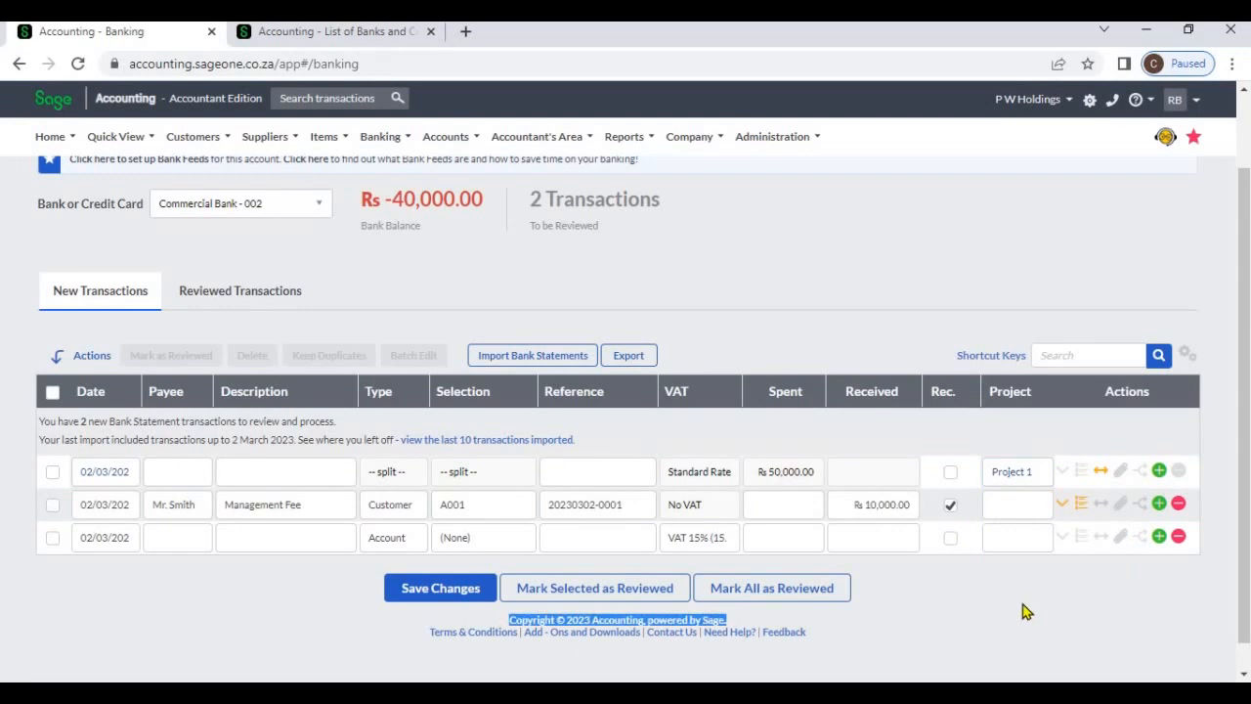
{"action": "left_click", "coordinate": [445, 592]}
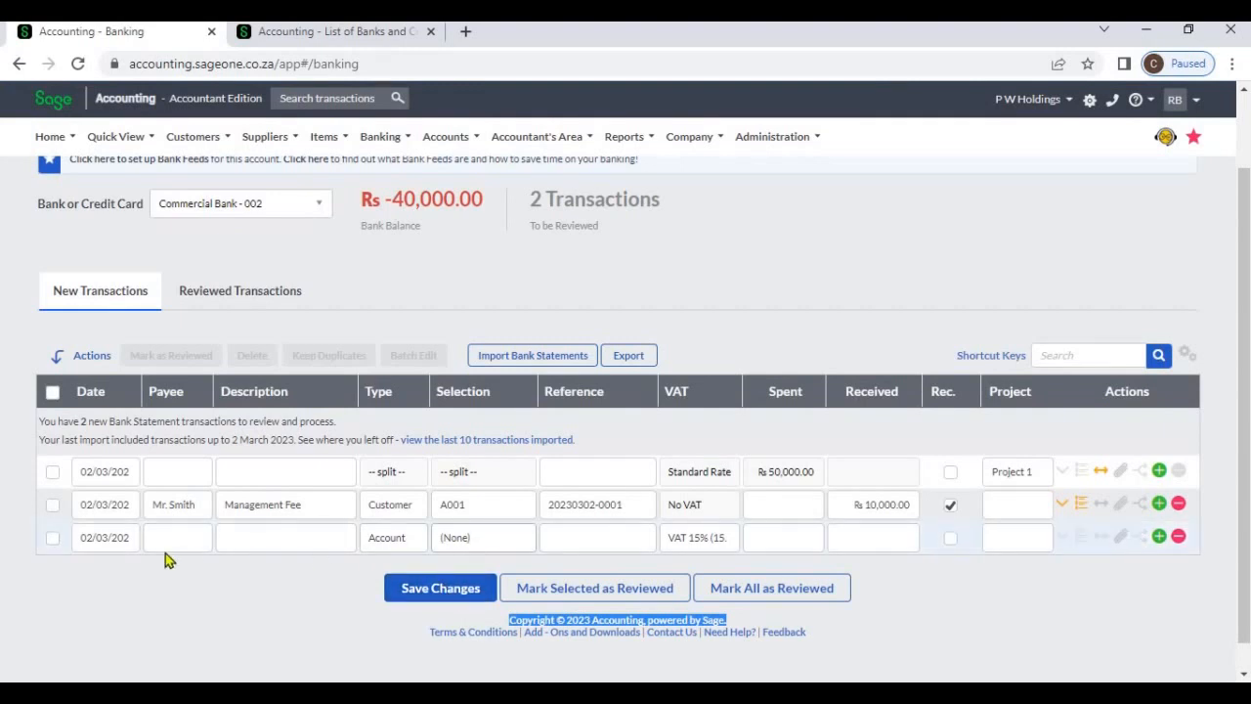
Enter an Account transaction on the blank line, allocated to Accounting Fees with 1,000 spent
{"action": "left_click", "coordinate": [486, 539]}
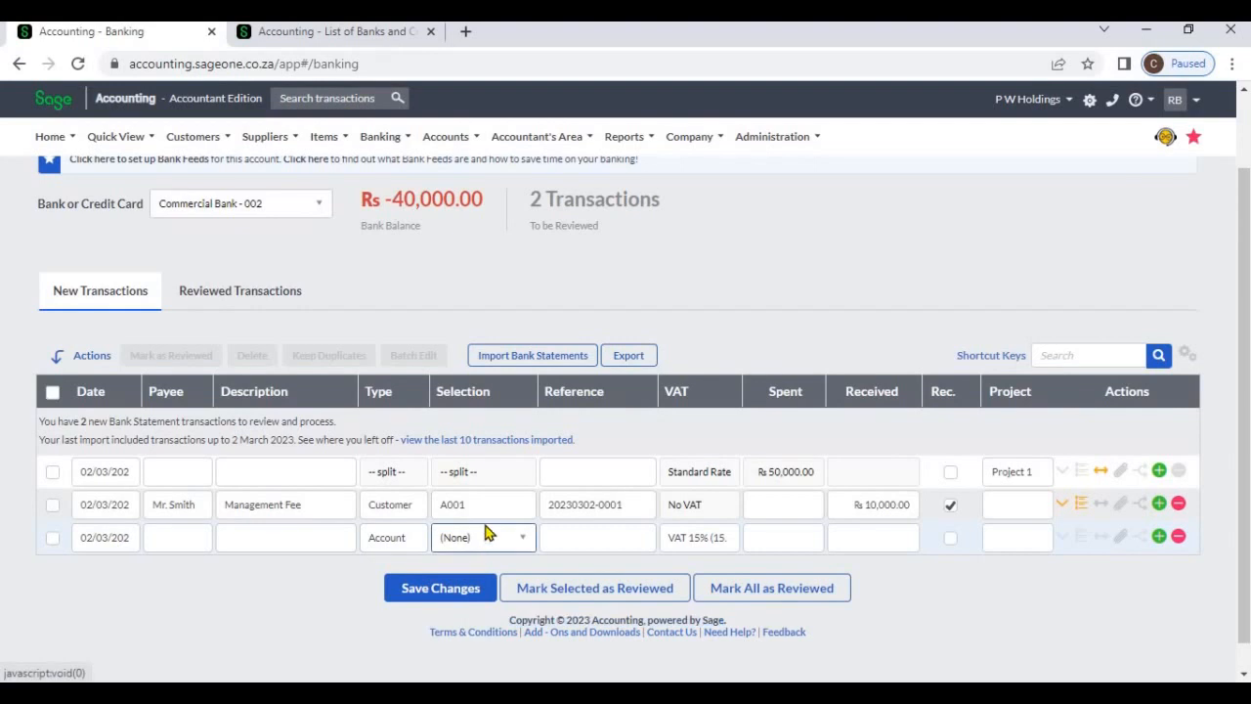
{"action": "scroll", "coordinate": [499, 449], "scroll_direction": "down", "scroll_amount": 1}
{"action": "scroll", "coordinate": [498, 450], "scroll_direction": "down", "scroll_amount": 2}
{"action": "left_click", "coordinate": [489, 428]}
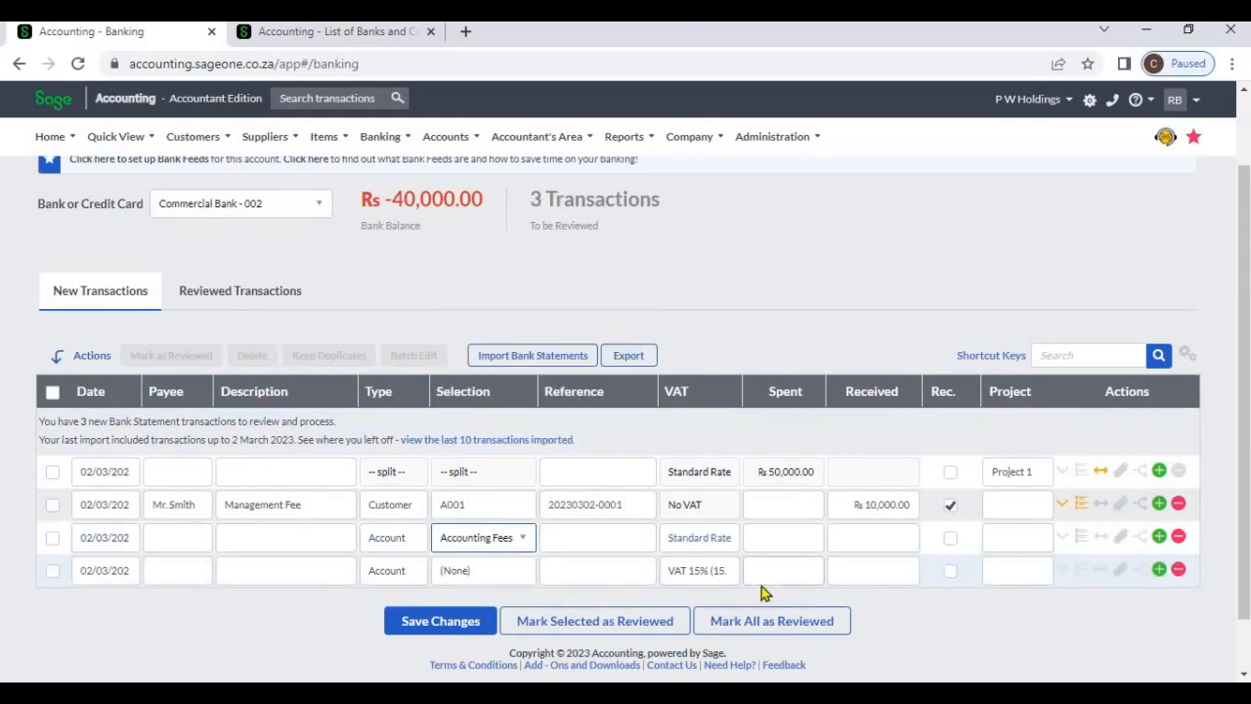
{"action": "key", "text": "Tab"}
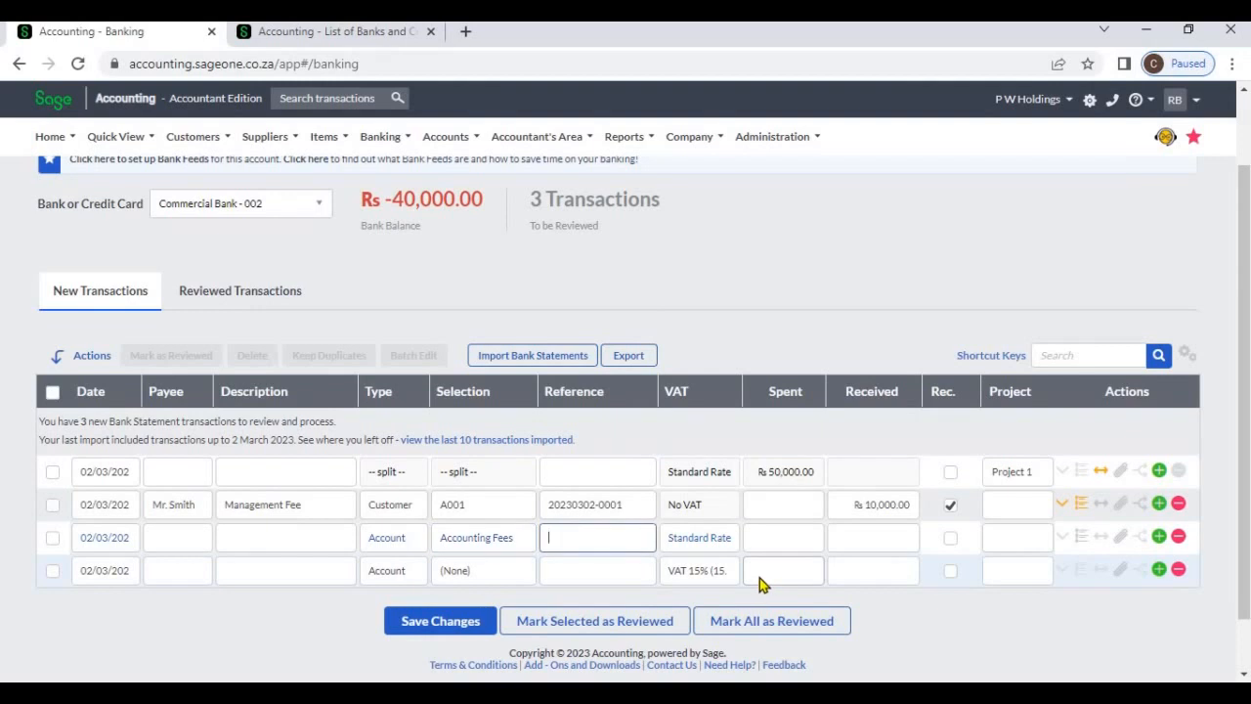
{"action": "key", "text": "Tab"}
{"action": "key", "text": "Tab"}
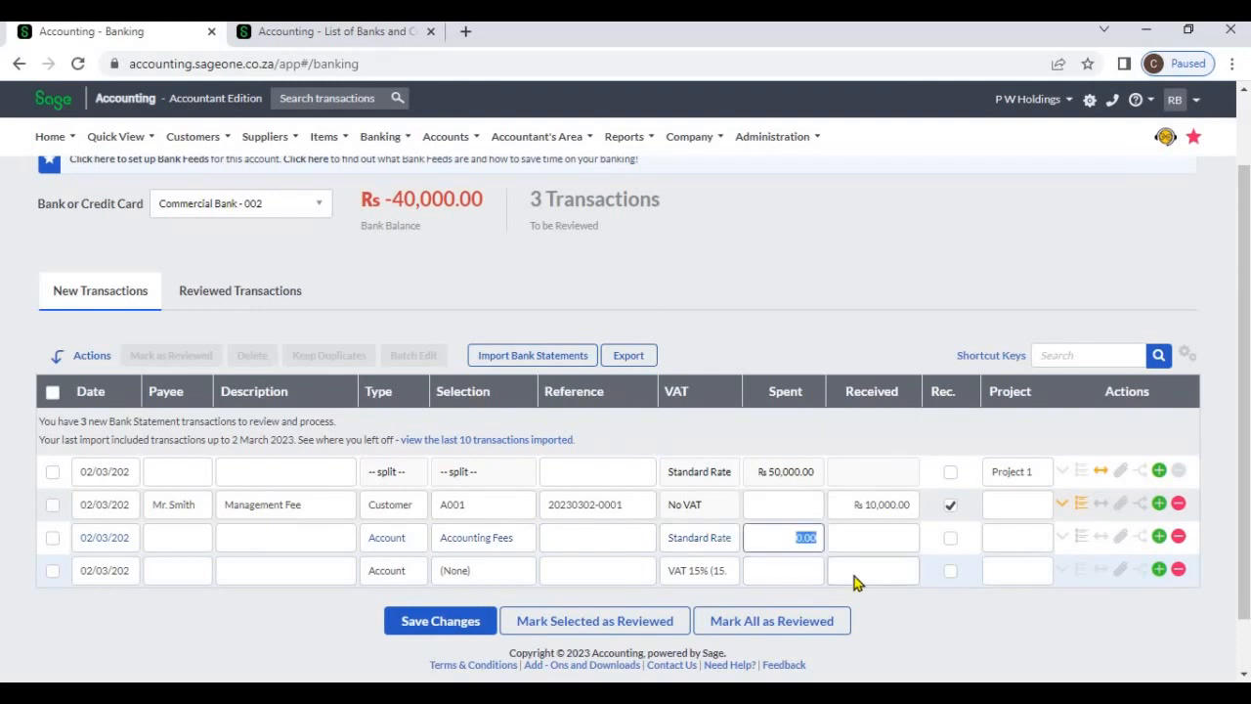
{"action": "type", "text": "10"}
{"action": "key", "text": "Tab"}
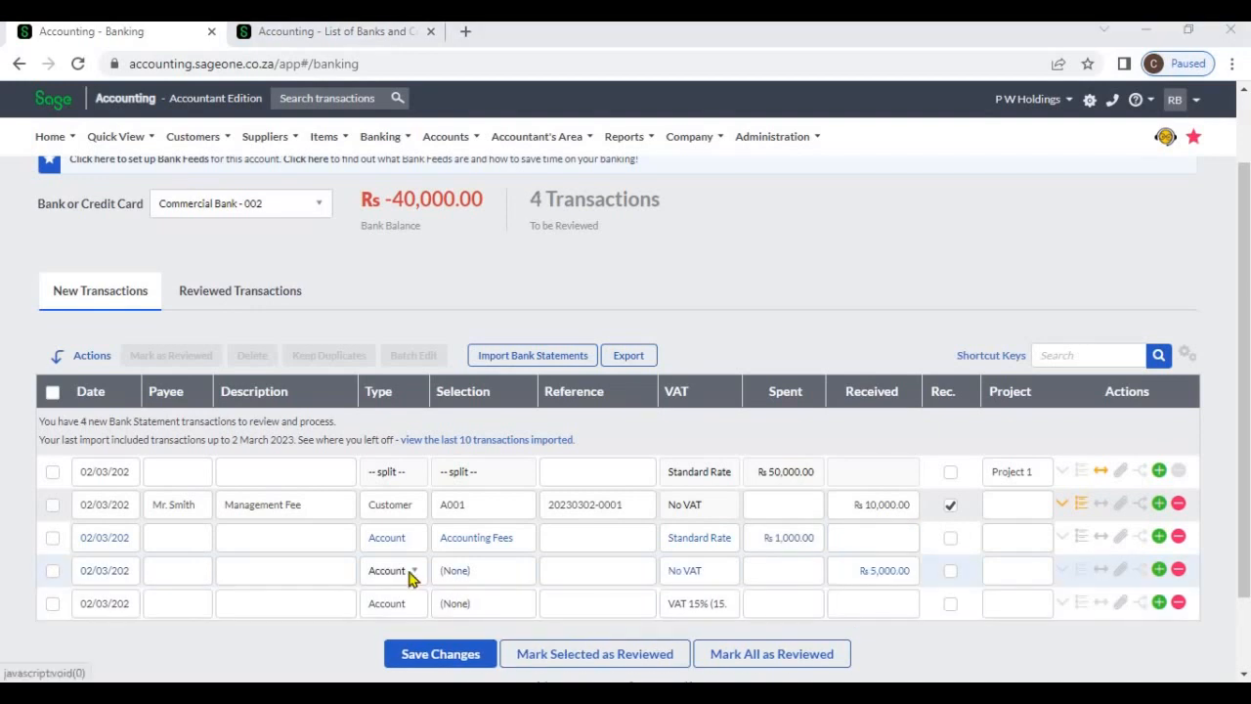
Set the 5,000 received transaction's type to Customer and its selection to Tekzol
{"action": "left_click", "coordinate": [411, 578]}
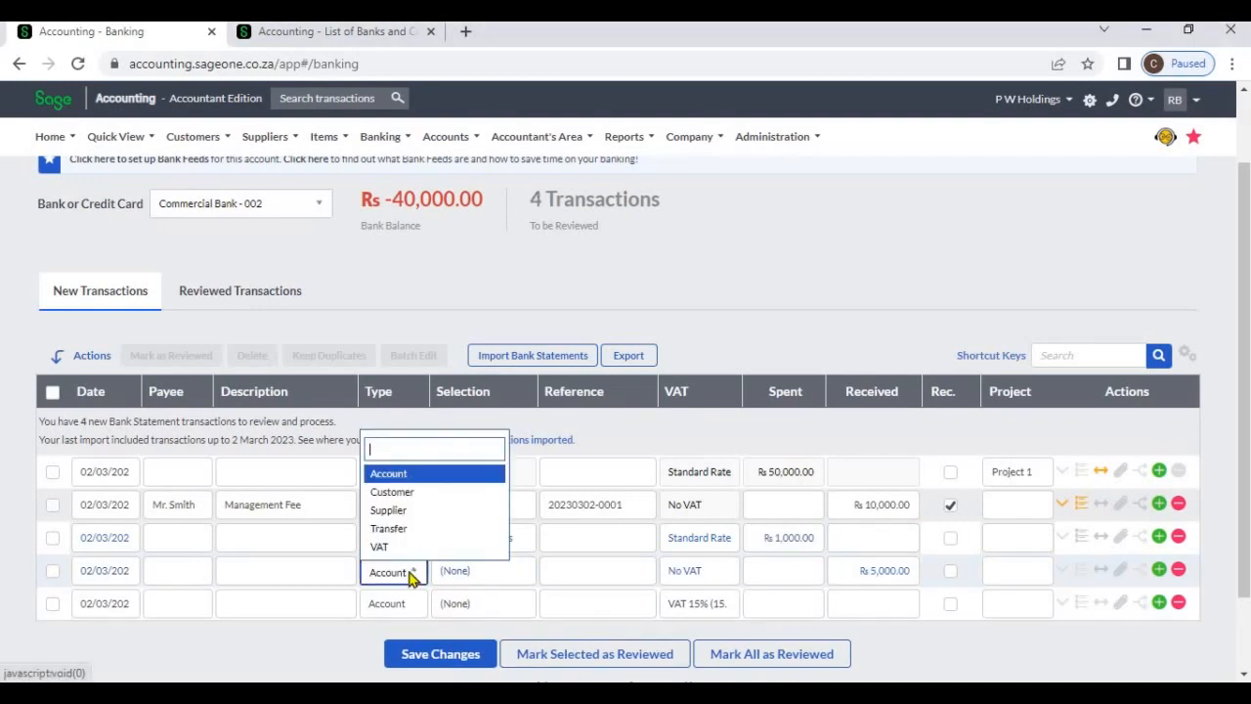
{"action": "left_click", "coordinate": [400, 499]}
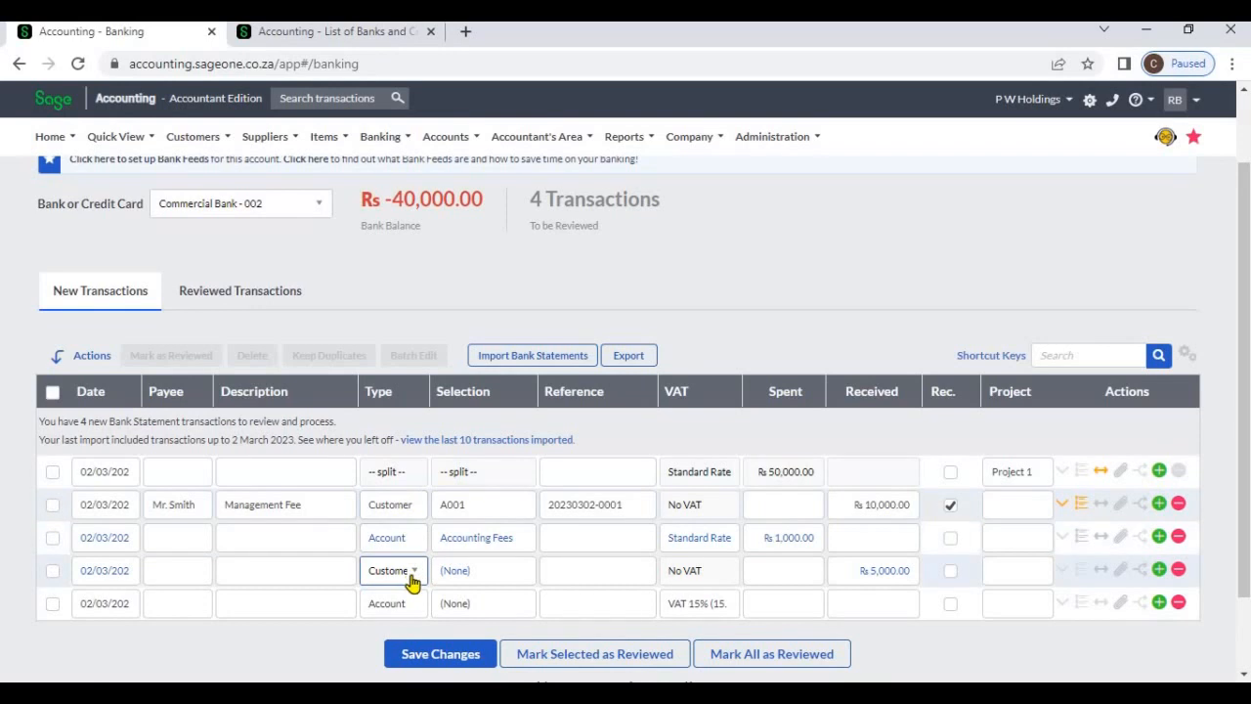
{"action": "left_click", "coordinate": [489, 580]}
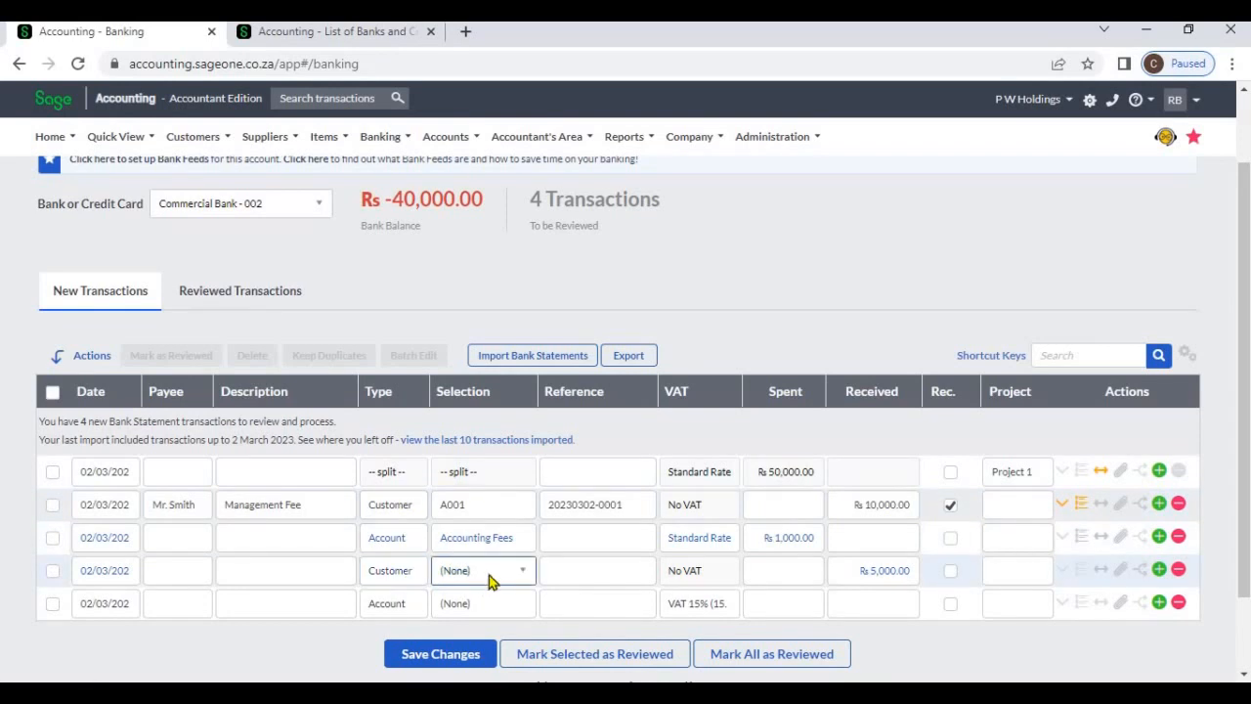
{"action": "left_click", "coordinate": [488, 579]}
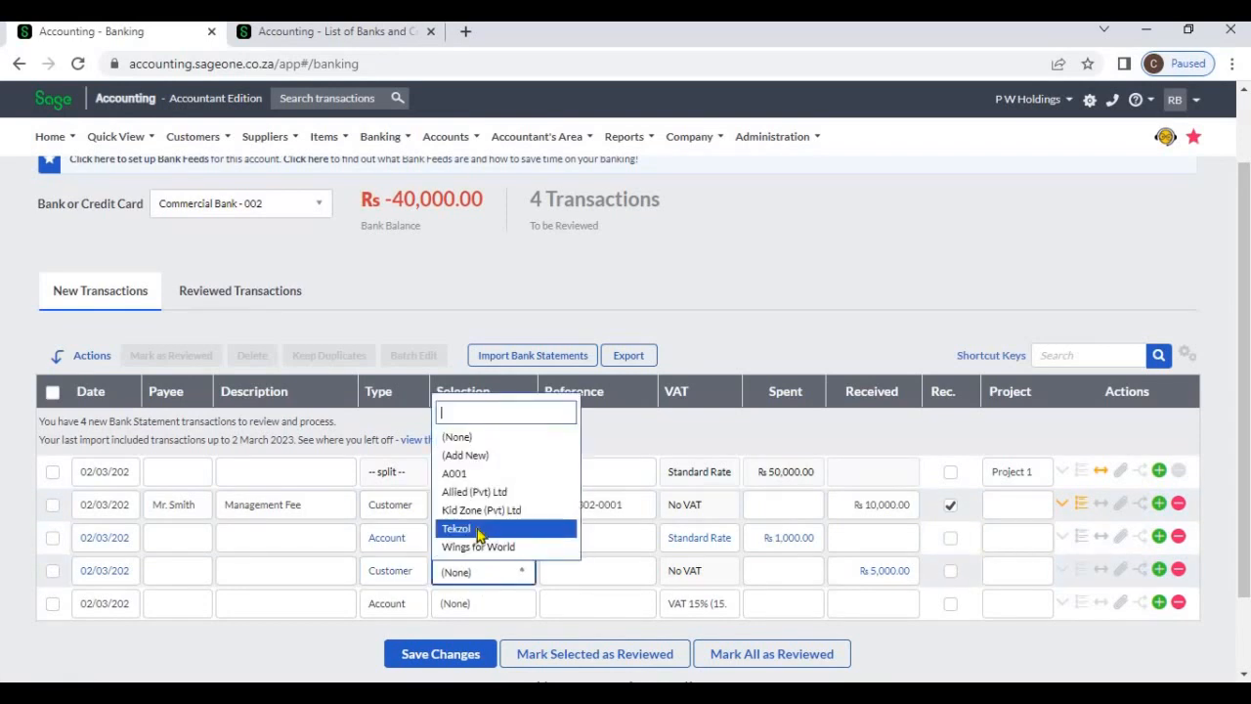
{"action": "left_click", "coordinate": [479, 533]}
{"action": "left_click", "coordinate": [867, 577]}
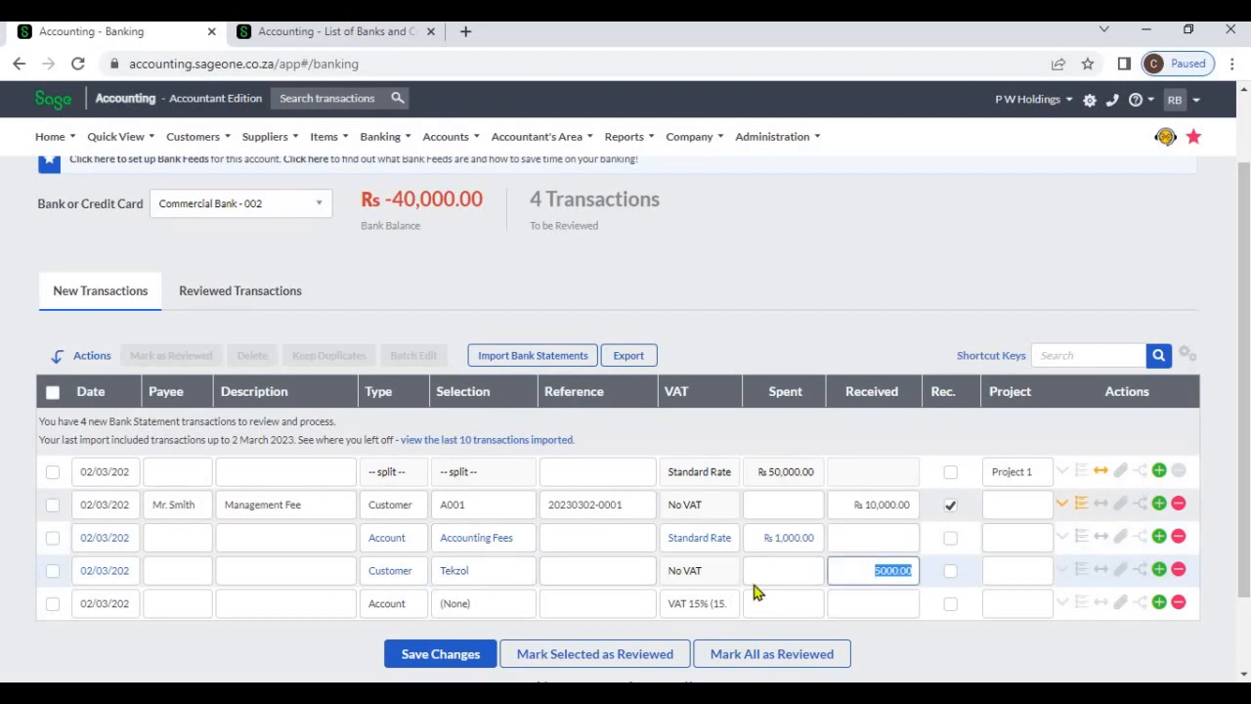
Enter a Supplier transaction for Sage on the blank line with 50,000 spent
{"action": "left_click", "coordinate": [398, 608]}
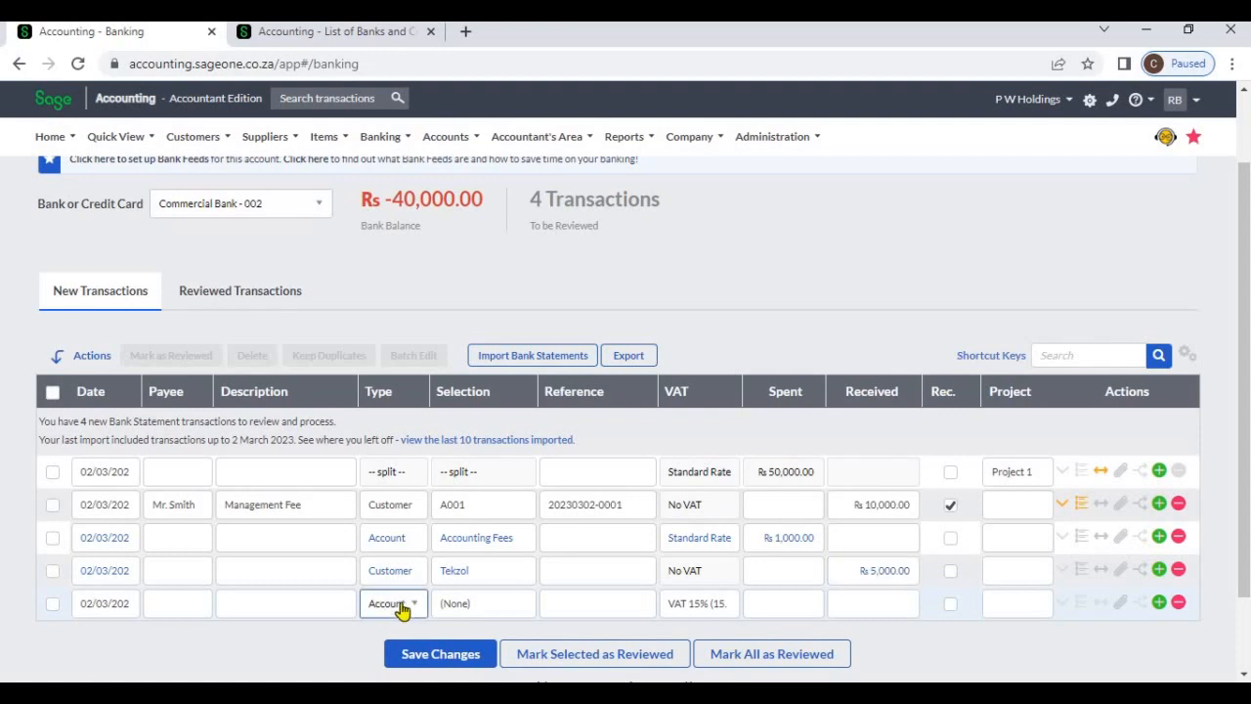
{"action": "left_click", "coordinate": [404, 608]}
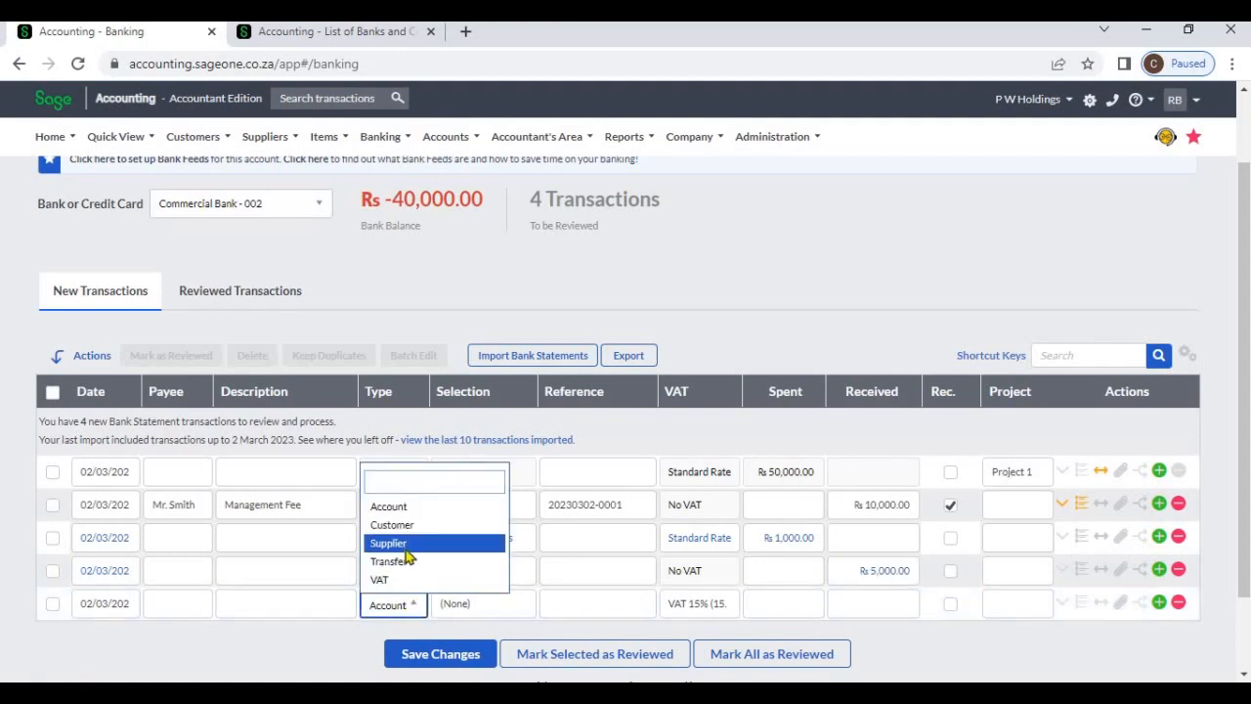
{"action": "left_click", "coordinate": [401, 544]}
{"action": "left_click", "coordinate": [491, 607]}
{"action": "left_click", "coordinate": [498, 606]}
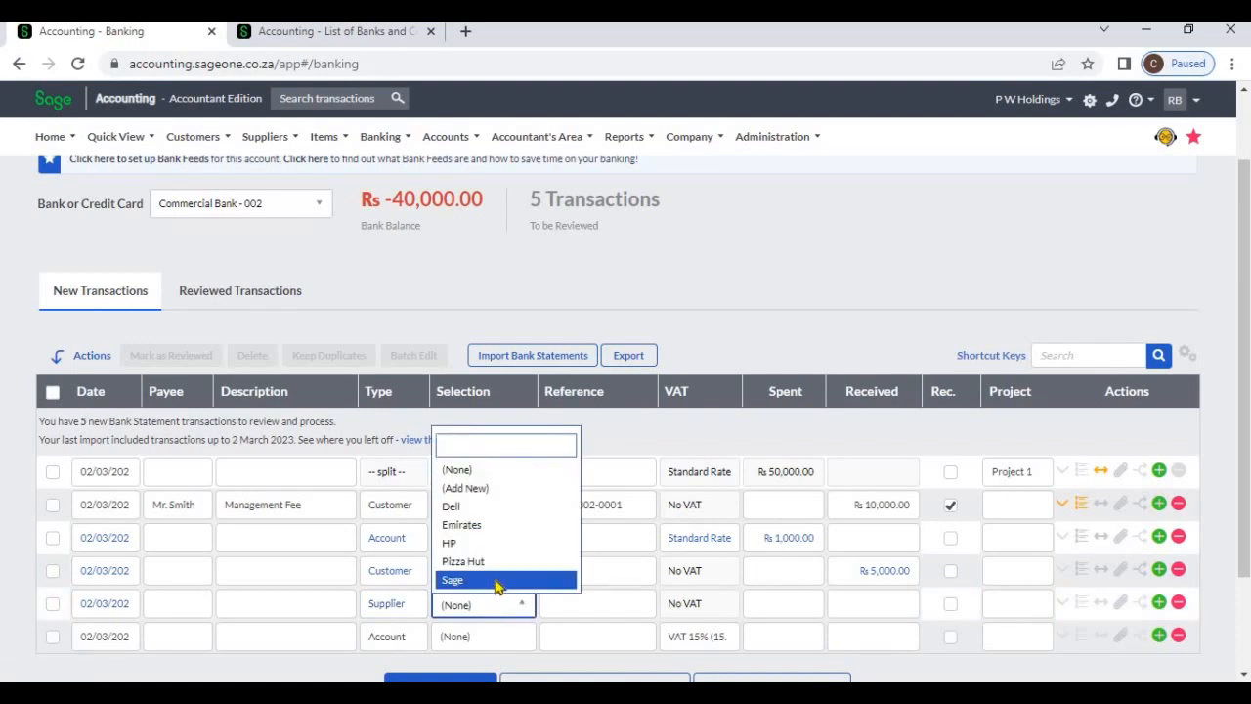
{"action": "left_click", "coordinate": [496, 583]}
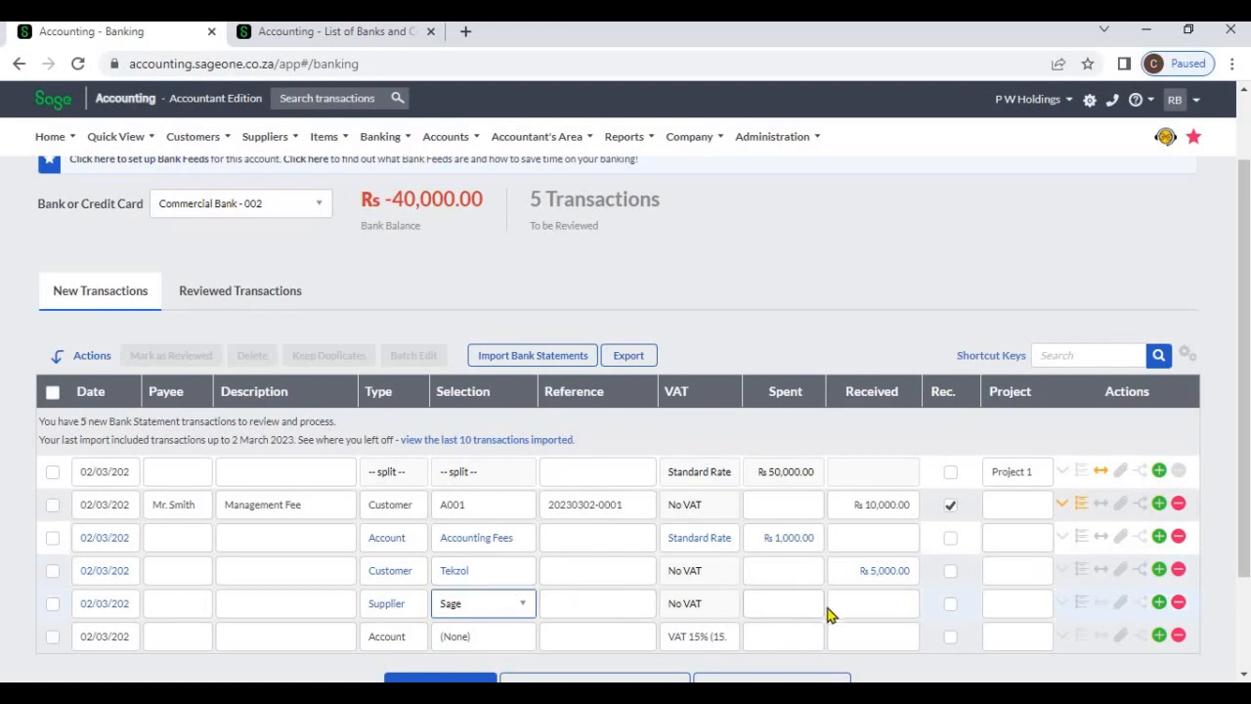
{"action": "left_click", "coordinate": [802, 610]}
{"action": "left_click", "coordinate": [802, 610]}
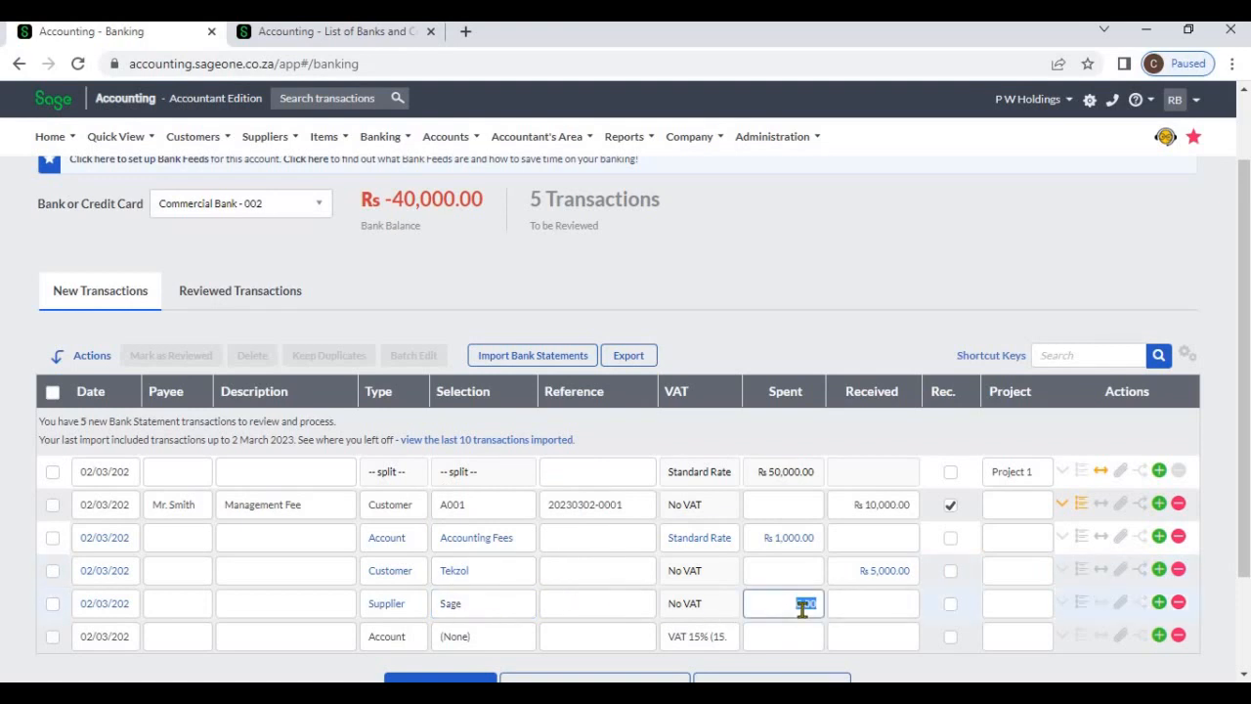
{"action": "type", "text": "50,000"}
{"action": "key", "text": "Tab"}
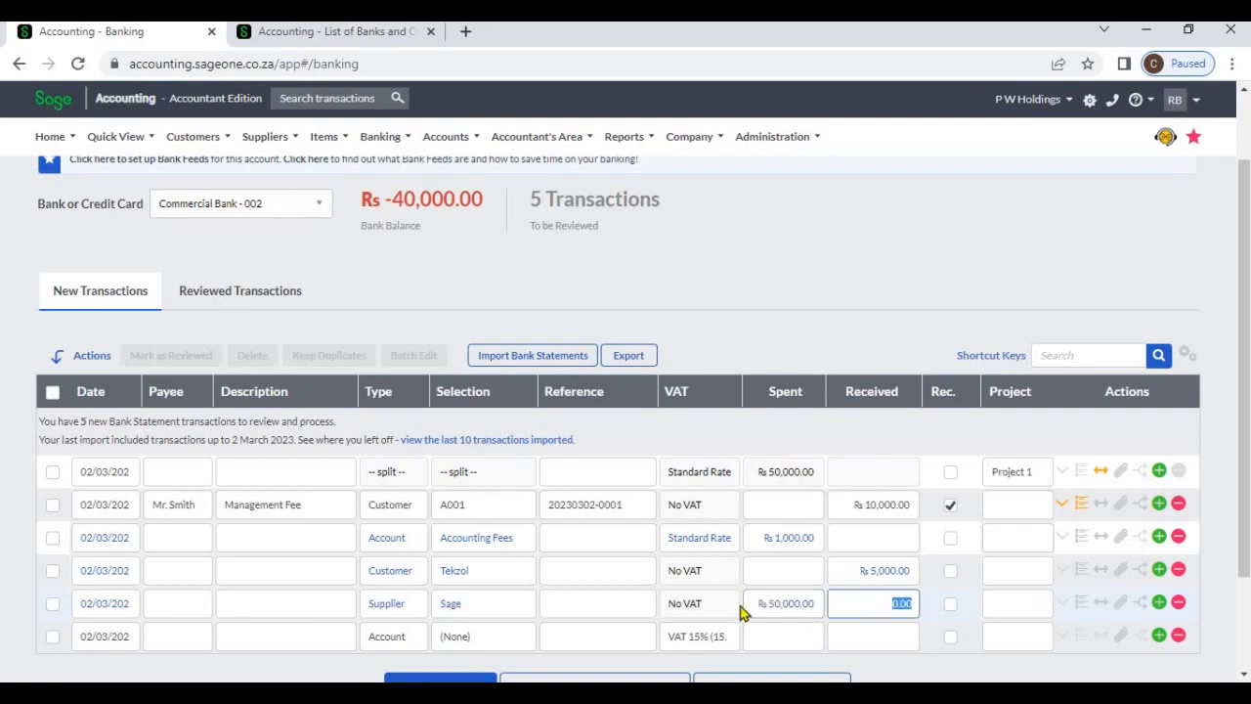
Start a Transfer transaction on the blank line and select Sampath Bank as the other bank account
{"action": "left_click", "coordinate": [456, 645]}
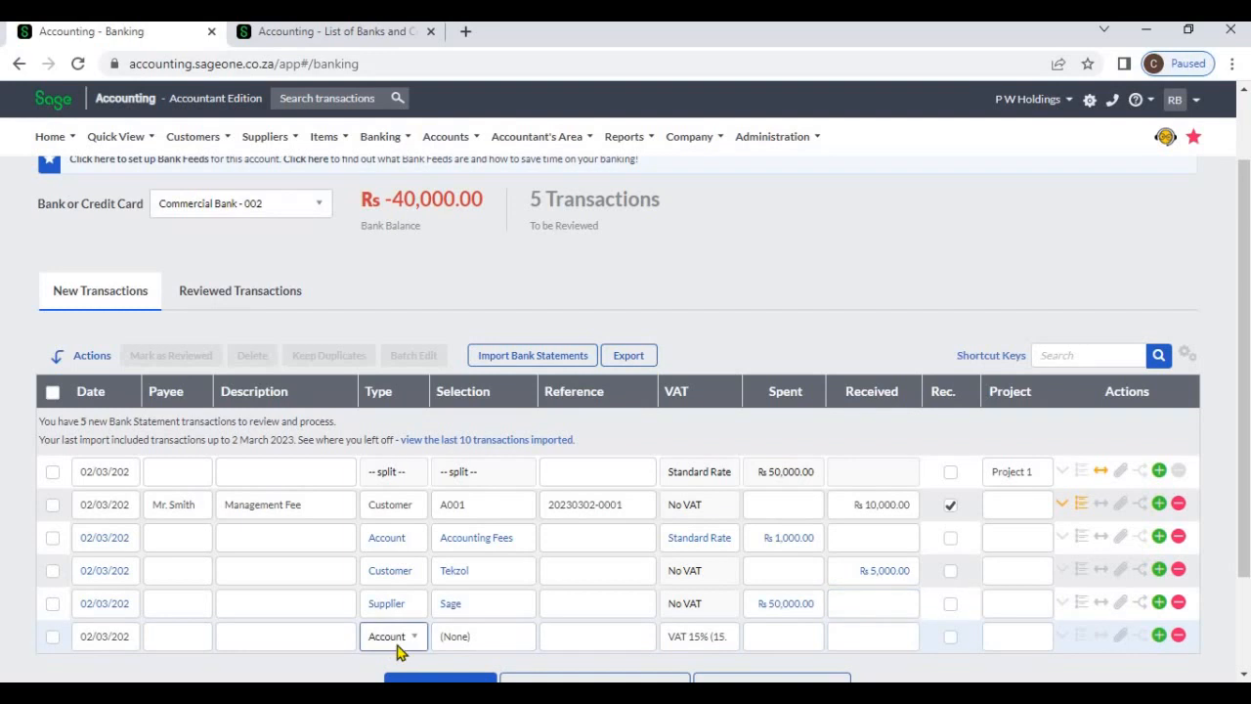
{"action": "left_click", "coordinate": [398, 653]}
{"action": "left_click", "coordinate": [405, 596]}
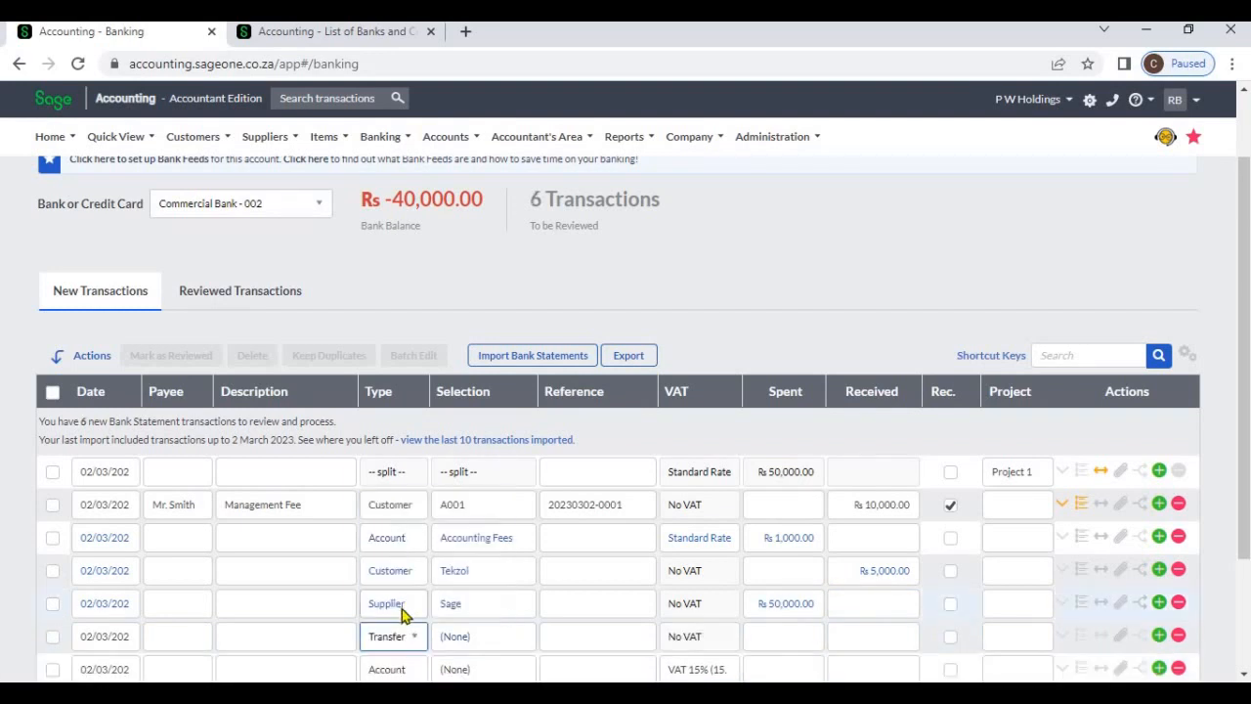
{"action": "left_click", "coordinate": [486, 640]}
{"action": "left_click", "coordinate": [488, 641]}
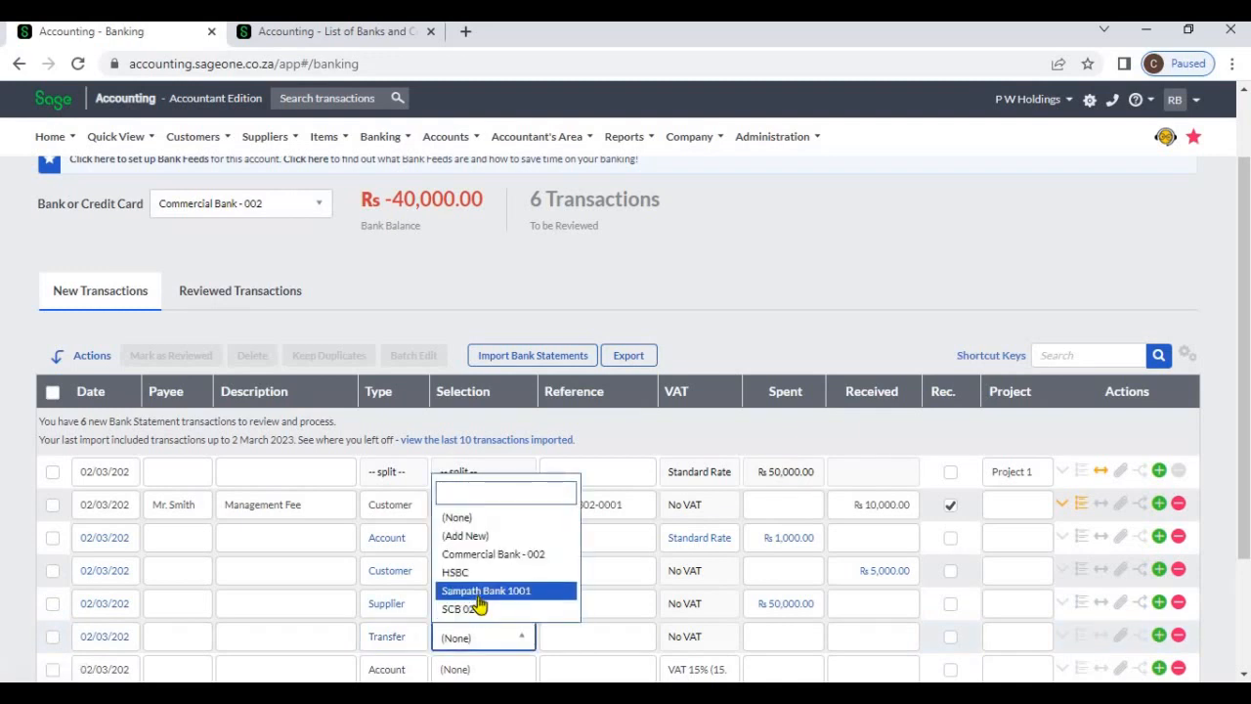
{"action": "left_click", "coordinate": [479, 595]}
{"action": "key", "text": "Tab"}
Enter 10,000 as the received amount on the transfer line and save the changes
{"action": "left_click", "coordinate": [805, 626]}
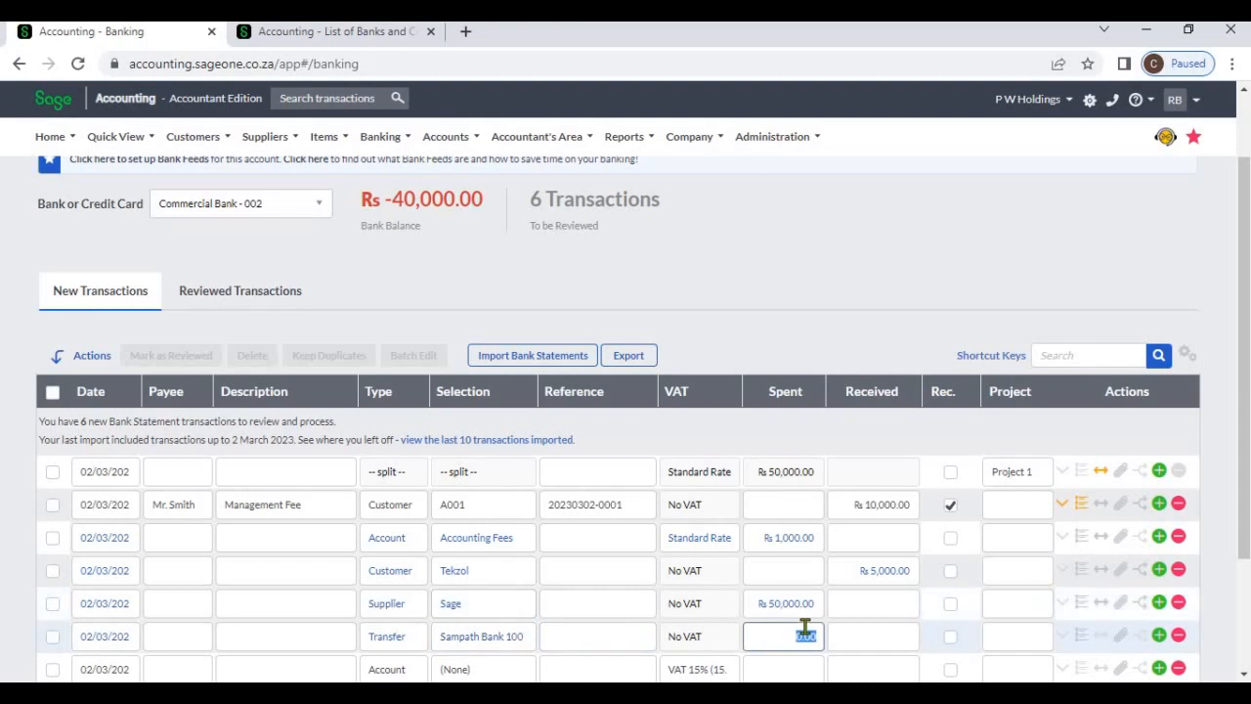
{"action": "left_click", "coordinate": [868, 642]}
{"action": "type", "text": "10,000"}
{"action": "key", "text": "Tab"}
{"action": "scroll", "coordinate": [774, 634], "scroll_direction": "down", "scroll_amount": 3}
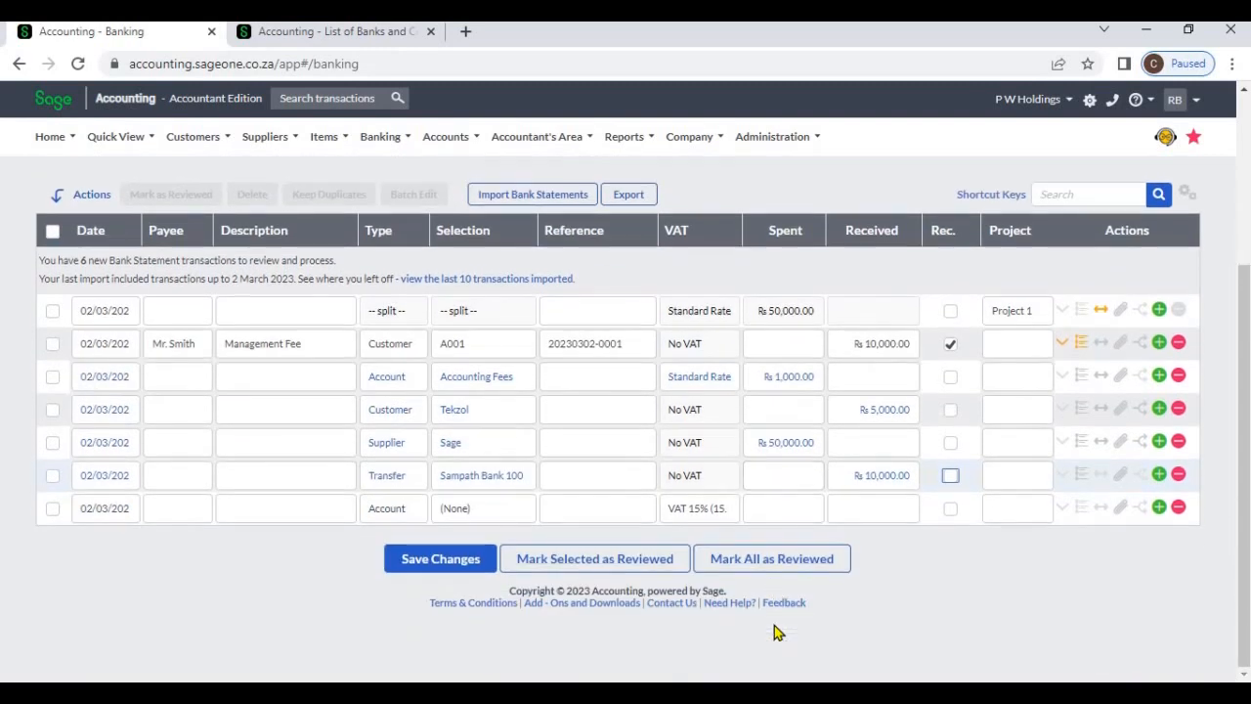
{"action": "left_click", "coordinate": [445, 564]}
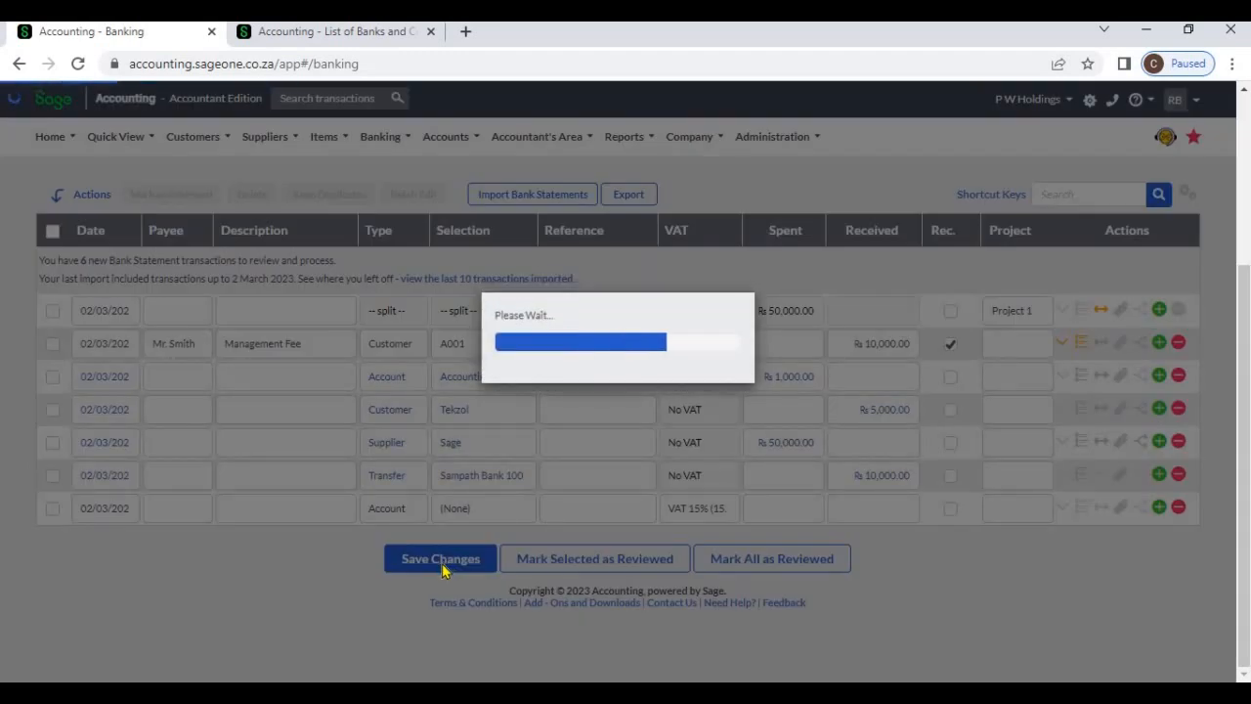
Set up a bank statement import with file type CSV, using the file Example (1).csv from Downloads
{"action": "scroll", "coordinate": [441, 574], "scroll_direction": "up", "scroll_amount": 2}
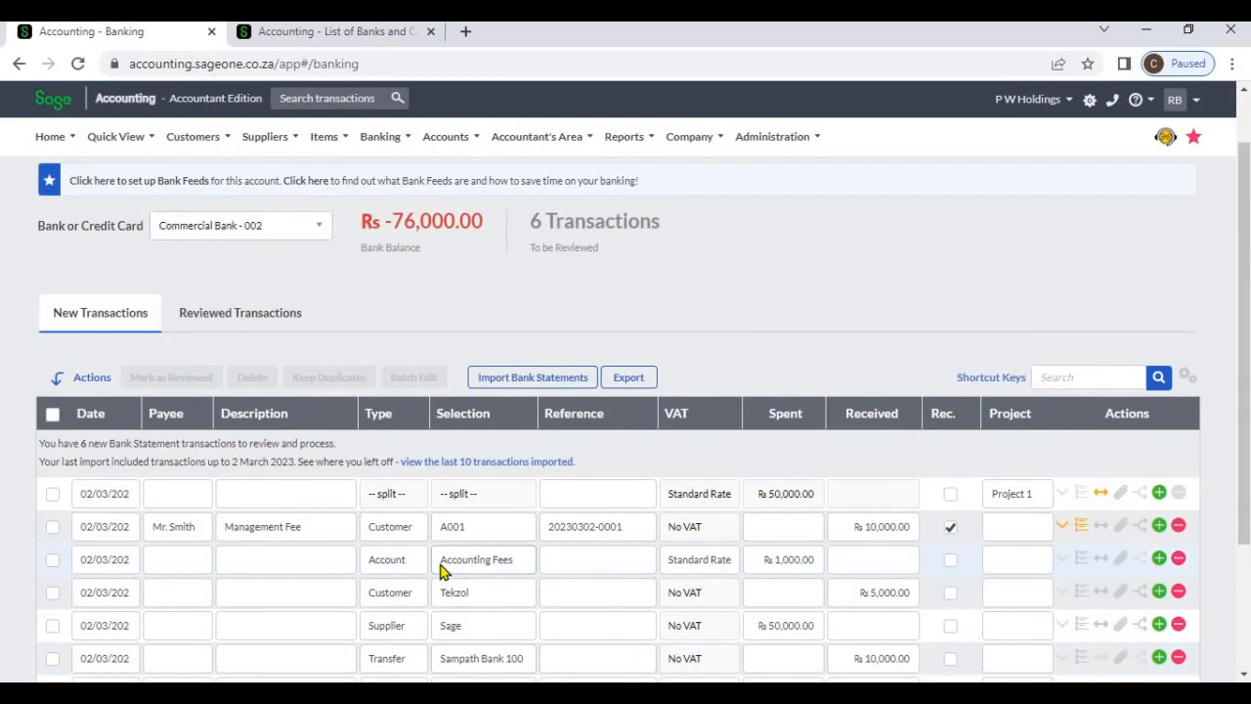
{"action": "left_click", "coordinate": [518, 381]}
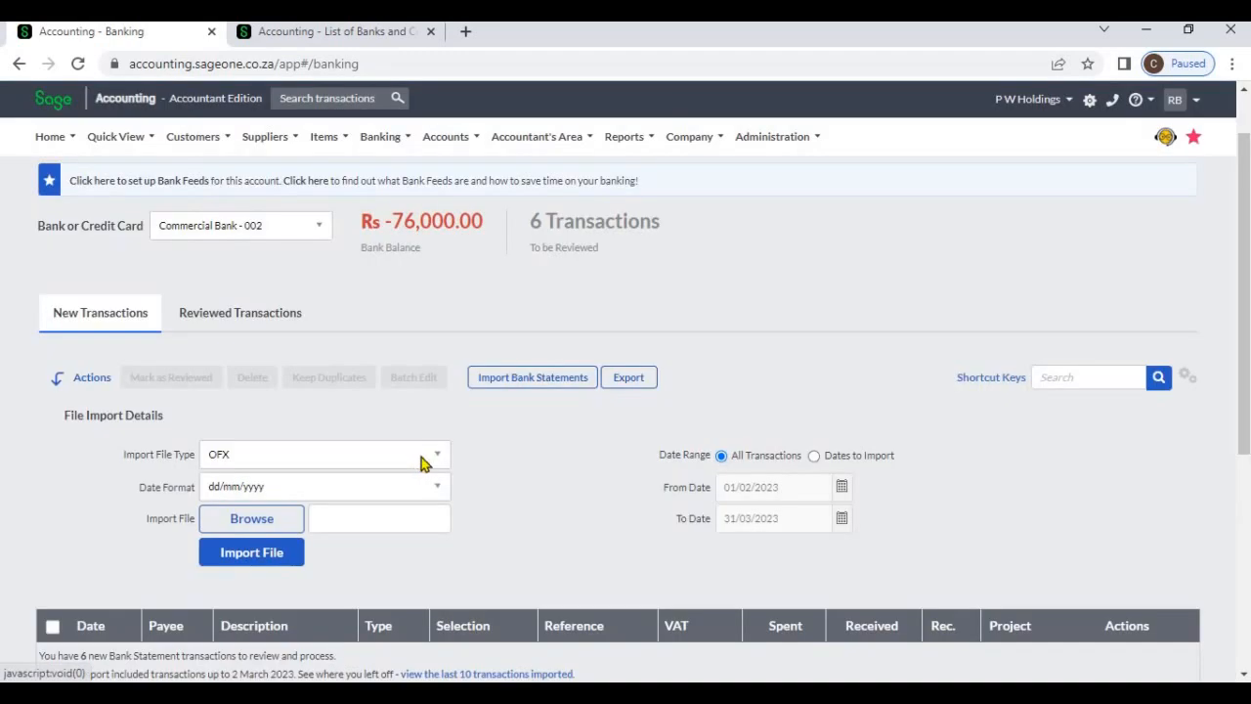
{"action": "left_click", "coordinate": [421, 457]}
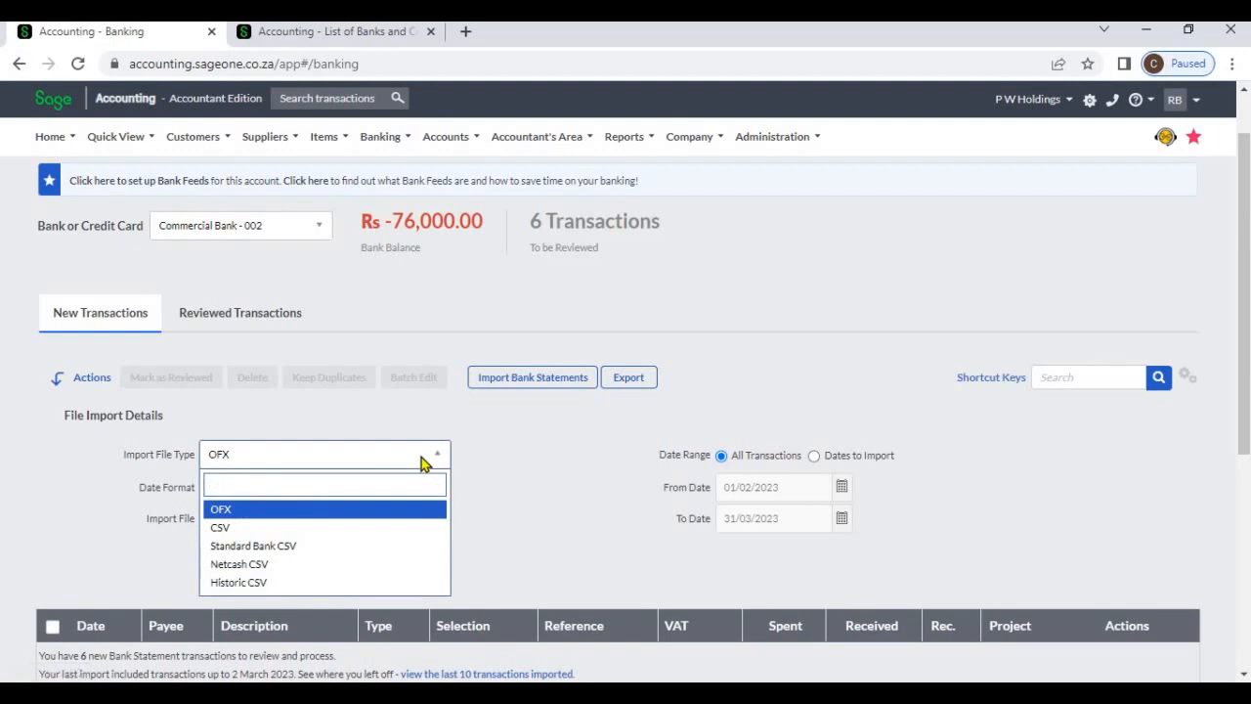
{"action": "left_click", "coordinate": [386, 529]}
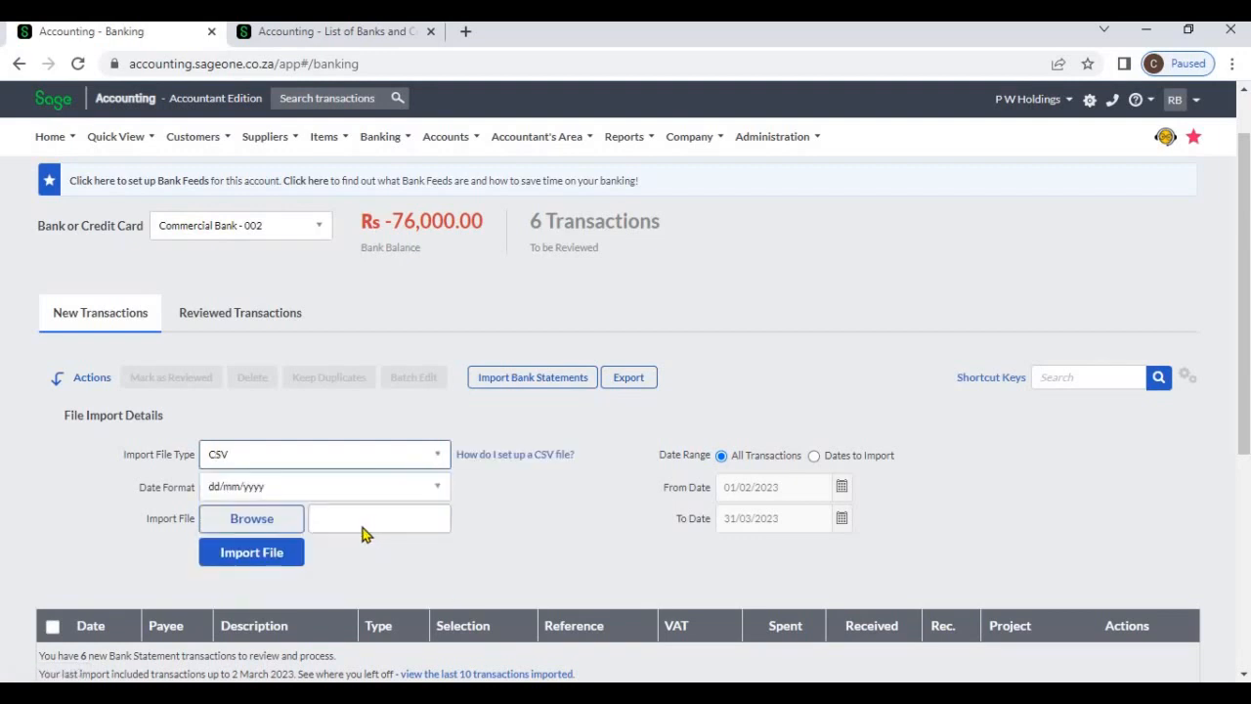
{"action": "left_click", "coordinate": [296, 524]}
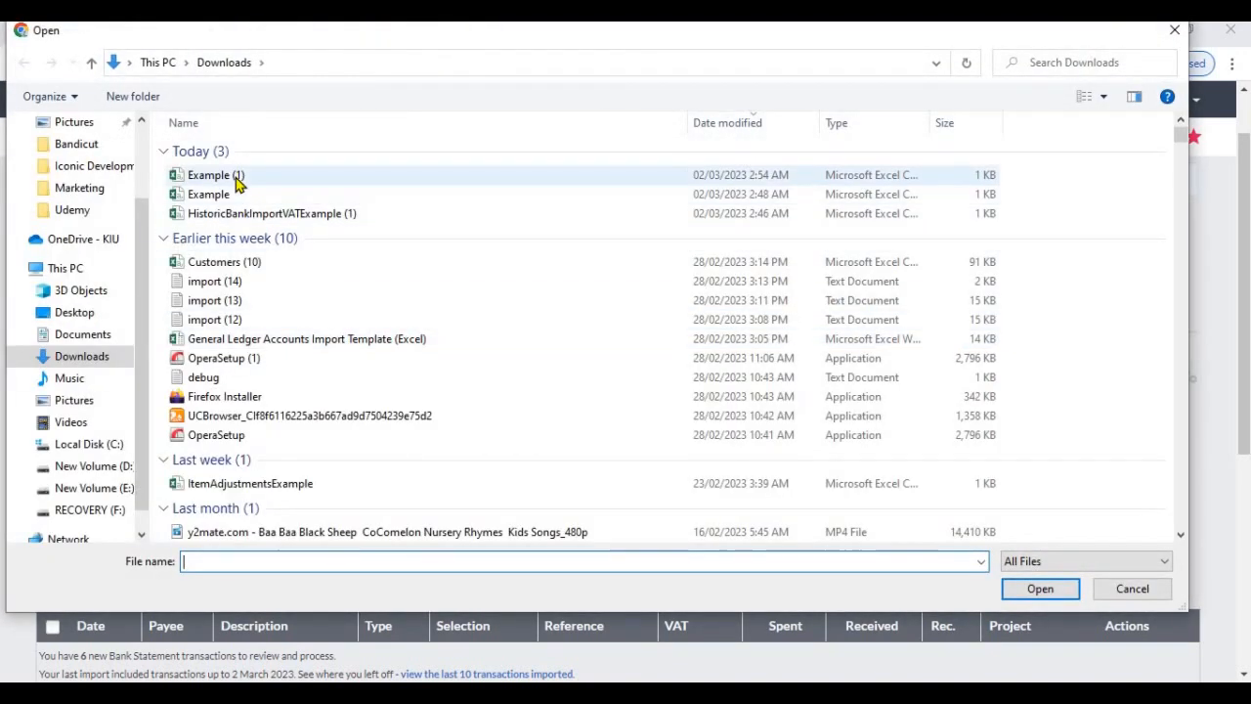
{"action": "double_click", "coordinate": [238, 181]}
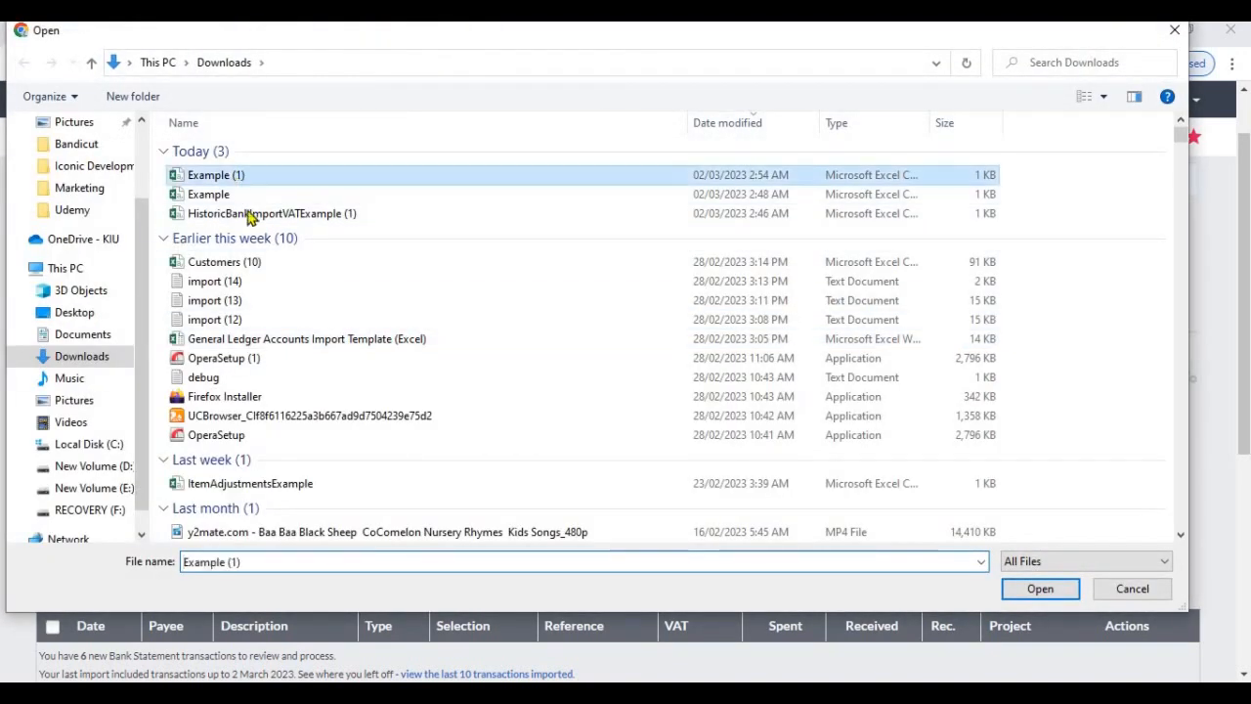
{"action": "left_click", "coordinate": [267, 554]}
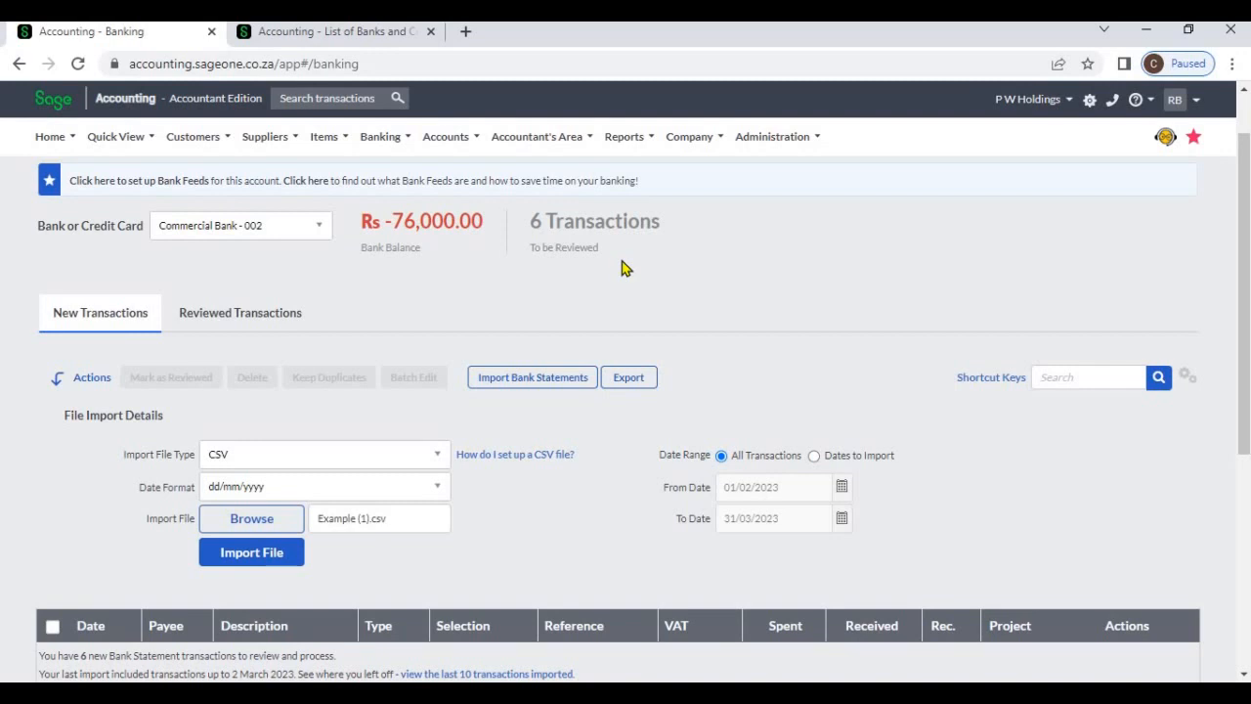
Move the Sampath Bank transfer's amount of 10,000 to Spent and back to Received
{"action": "scroll", "coordinate": [641, 323], "scroll_direction": "down", "scroll_amount": 4}
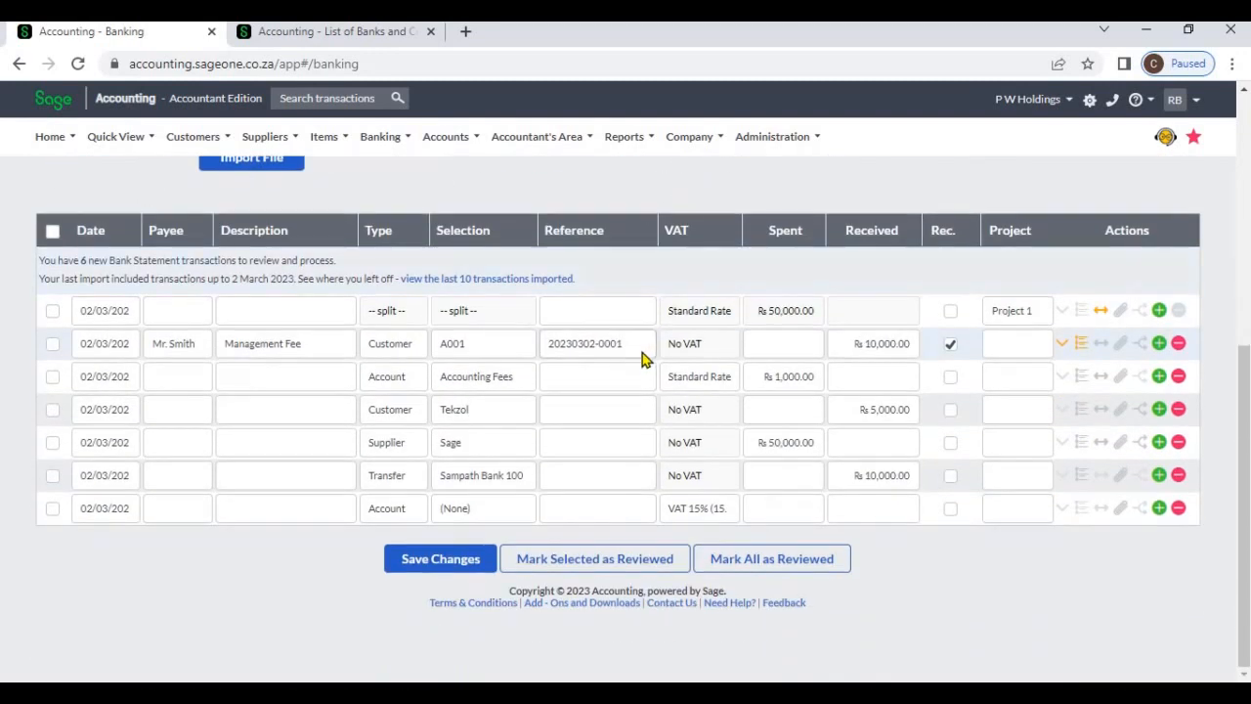
{"action": "scroll", "coordinate": [642, 359], "scroll_direction": "up", "scroll_amount": 5}
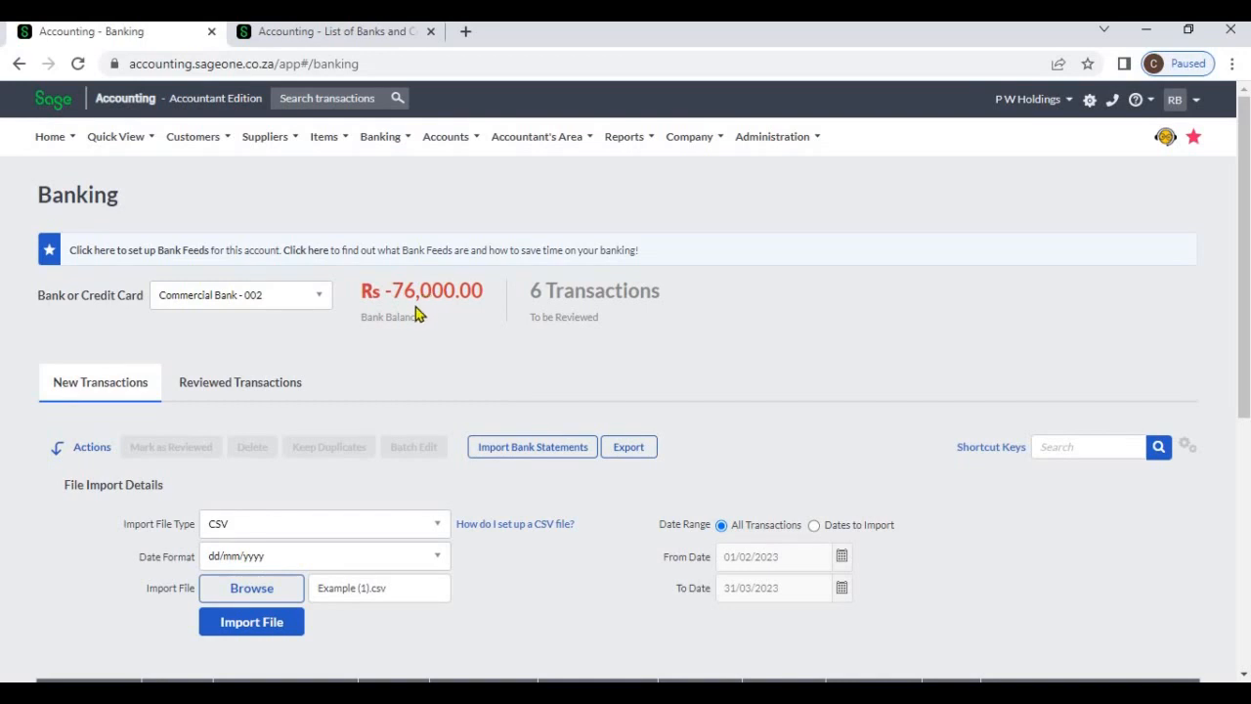
{"action": "scroll", "coordinate": [726, 502], "scroll_direction": "down", "scroll_amount": 4}
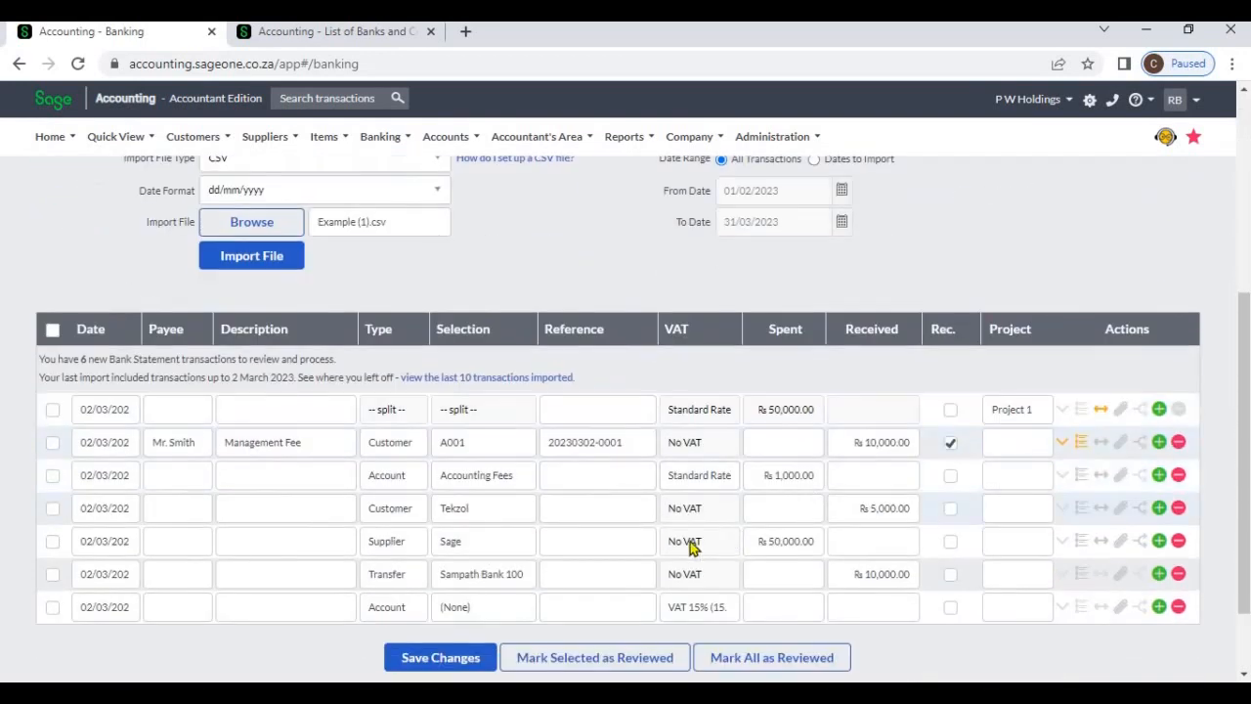
{"action": "scroll", "coordinate": [726, 542], "scroll_direction": "down", "scroll_amount": 1}
{"action": "left_click", "coordinate": [767, 485]}
{"action": "type", "text": "10000"}
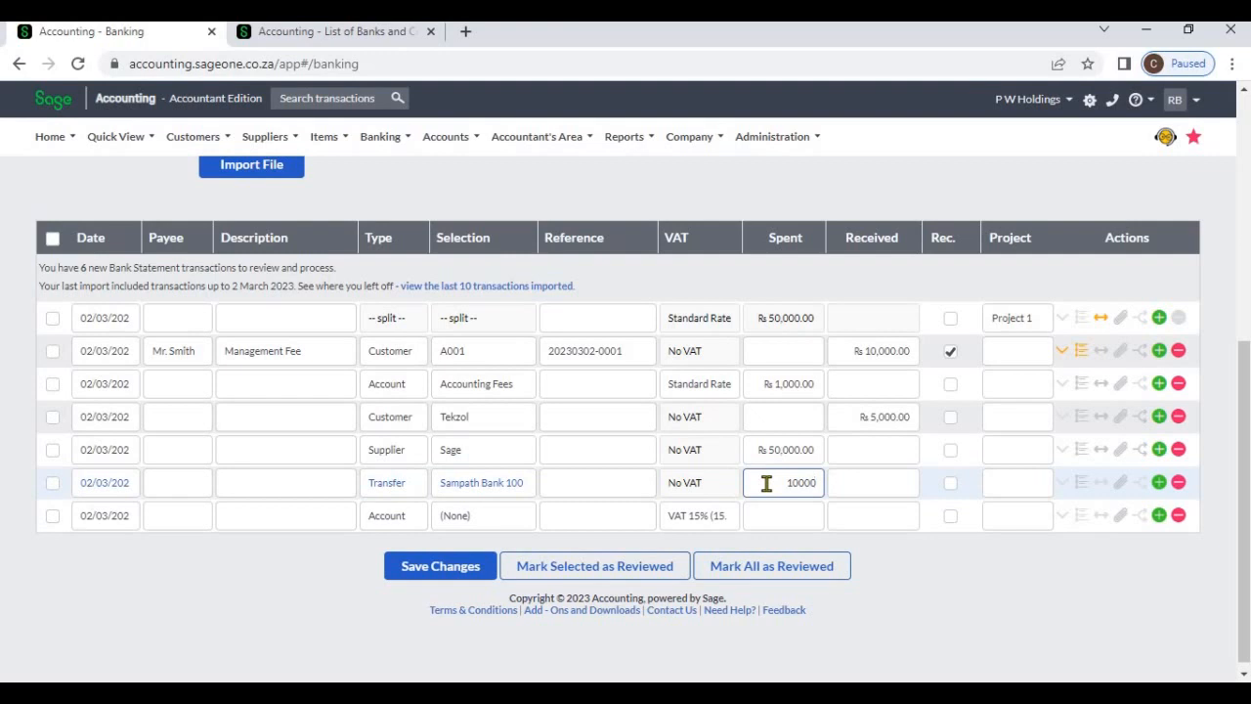
{"action": "key", "text": "Tab"}
{"action": "type", "text": "1"}
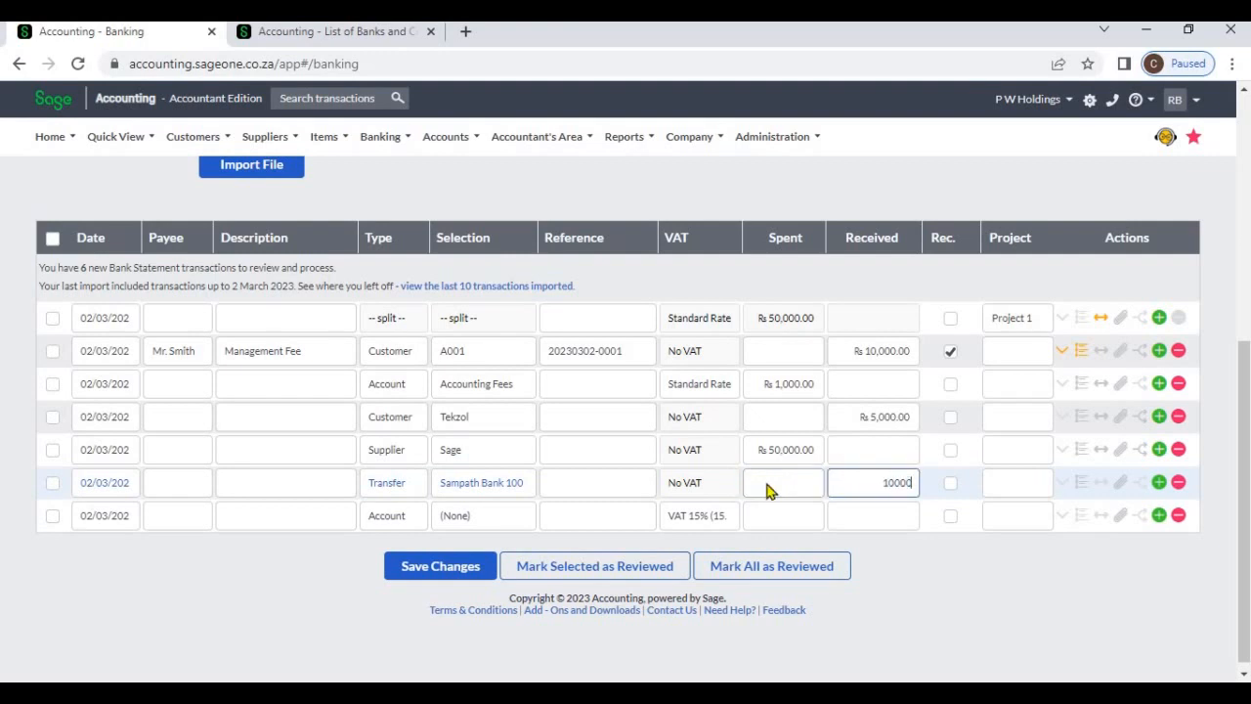
Set the Sampath Bank transfer's received amount to 100,000 and save the changes
{"action": "key", "text": "Tab"}
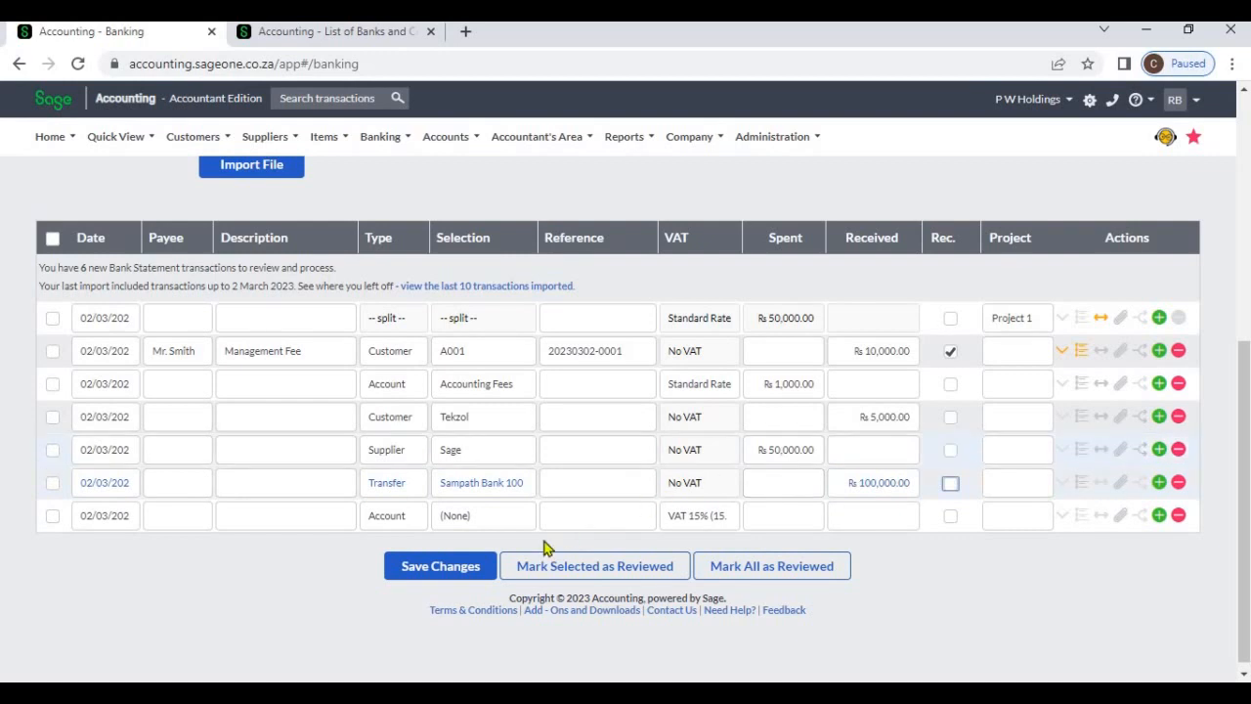
{"action": "left_click", "coordinate": [462, 568]}
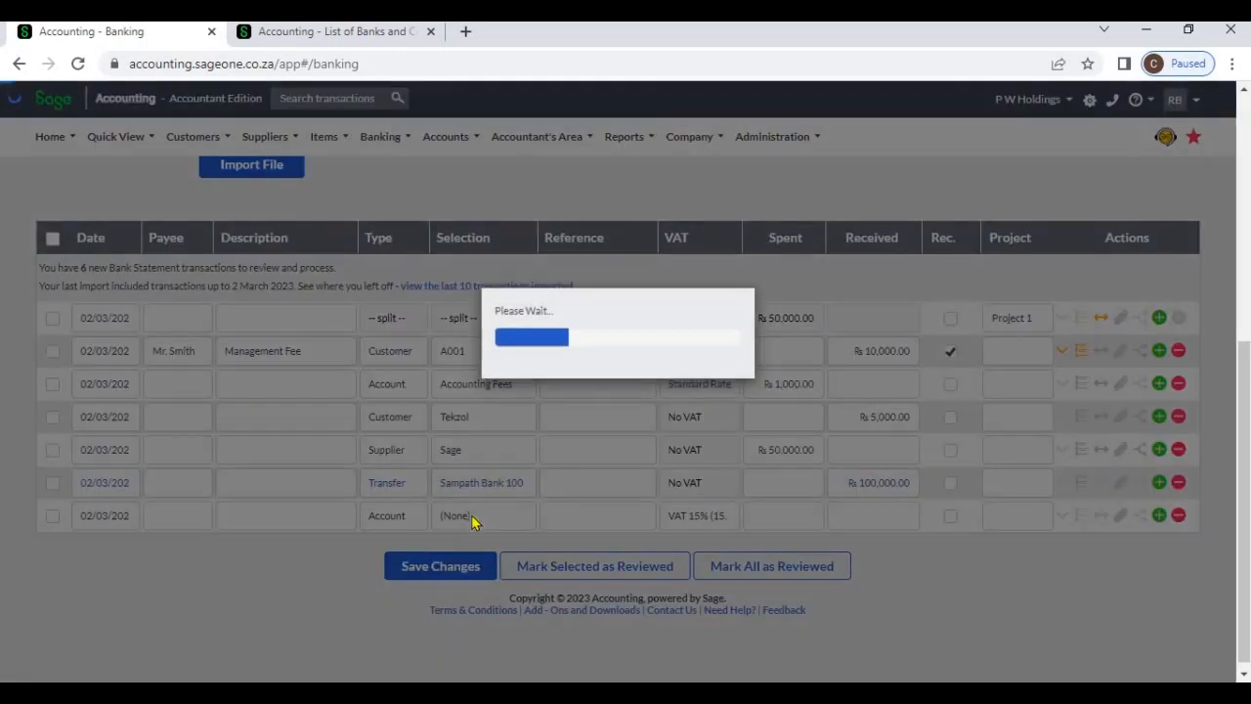
{"action": "scroll", "coordinate": [472, 521], "scroll_direction": "up", "scroll_amount": 4}
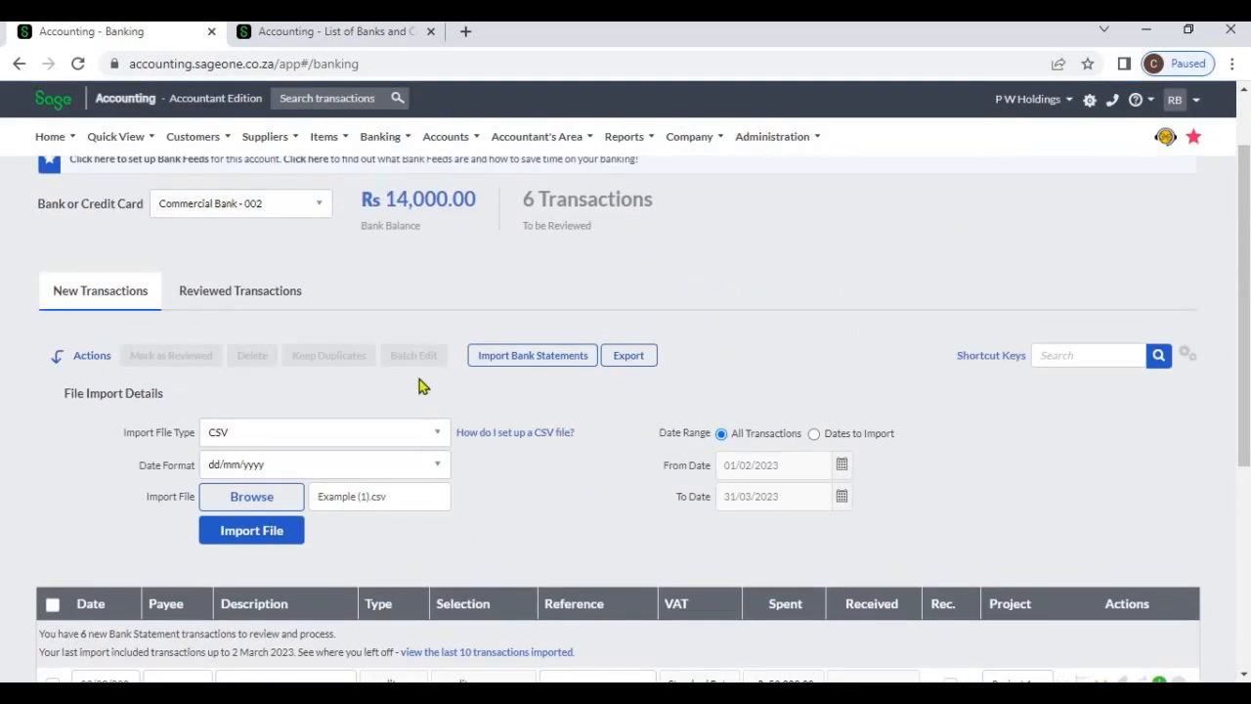
{"action": "scroll", "coordinate": [419, 322], "scroll_direction": "up", "scroll_amount": 2}
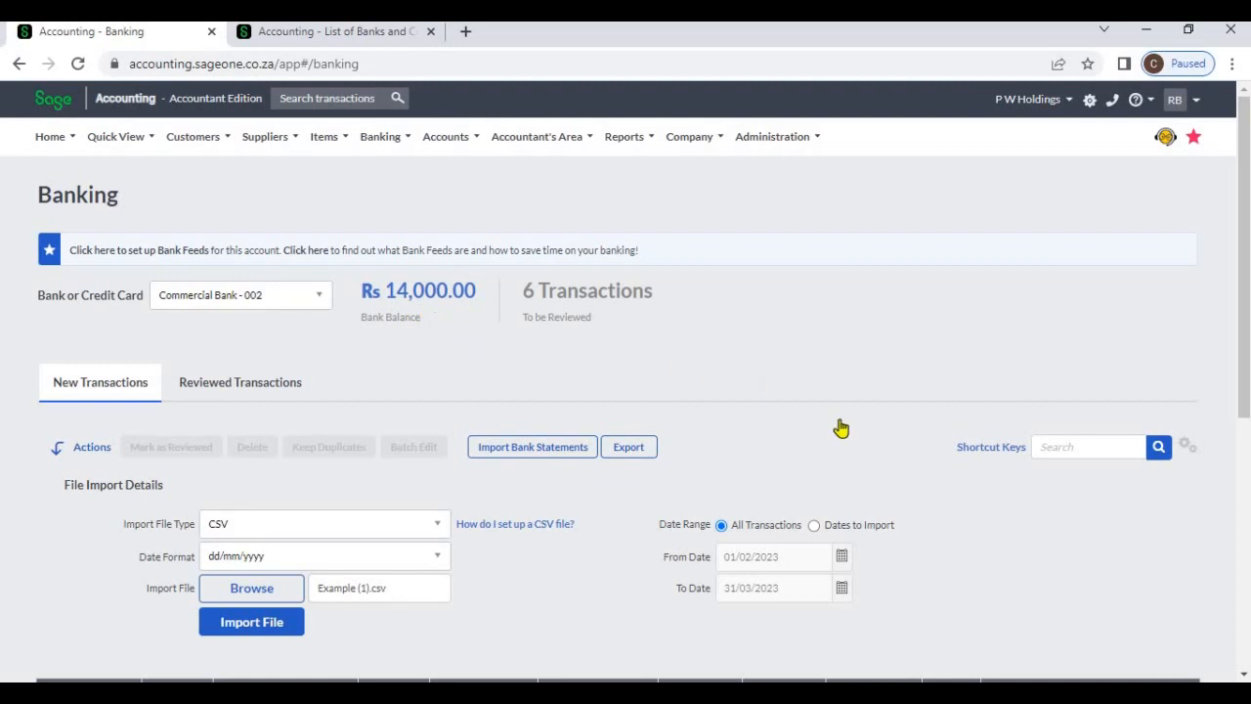
Examine the new transactions of Commercial Bank and compare them with its list of reviewed transactions
{"action": "scroll", "coordinate": [845, 427], "scroll_direction": "down", "scroll_amount": 4}
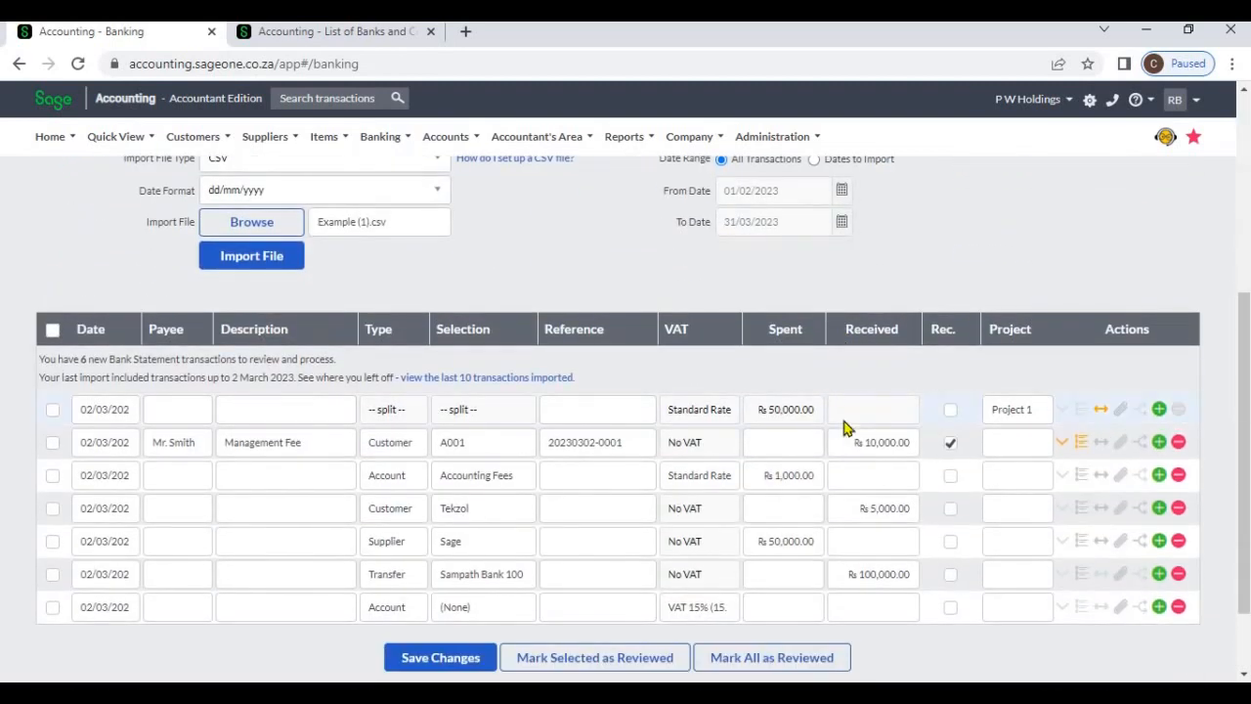
{"action": "scroll", "coordinate": [846, 427], "scroll_direction": "up", "scroll_amount": 2}
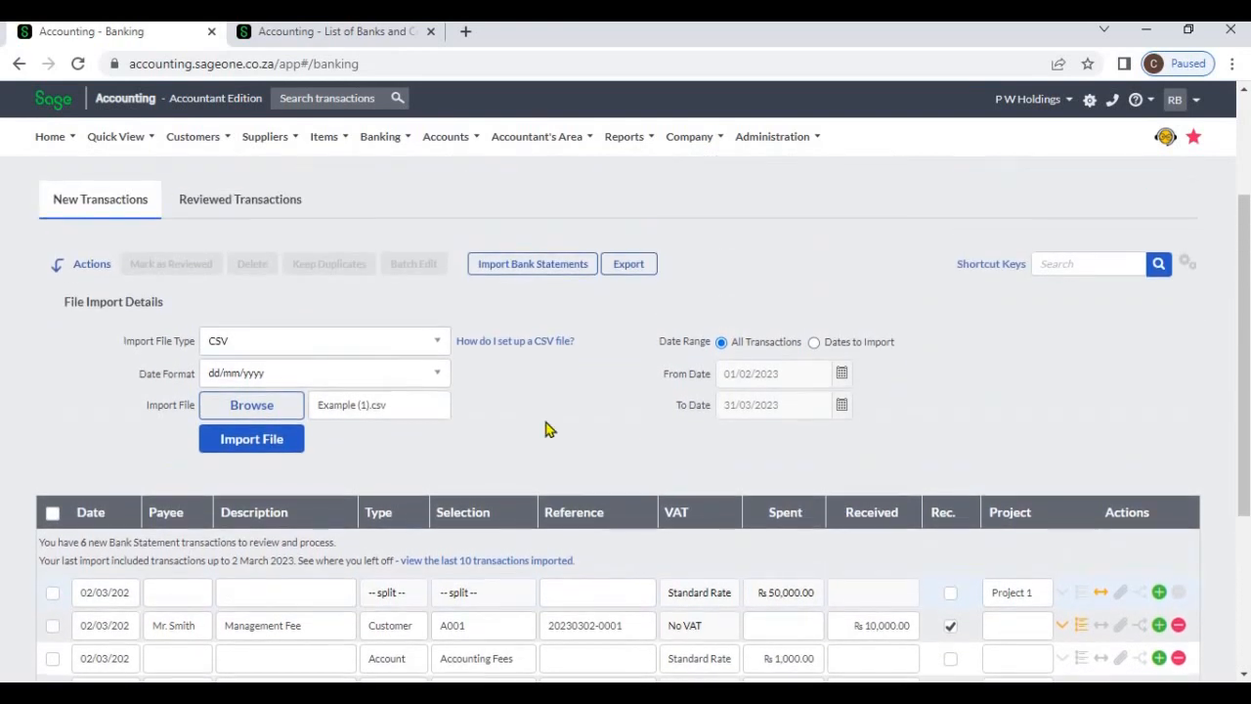
{"action": "scroll", "coordinate": [140, 286], "scroll_direction": "up", "scroll_amount": 1}
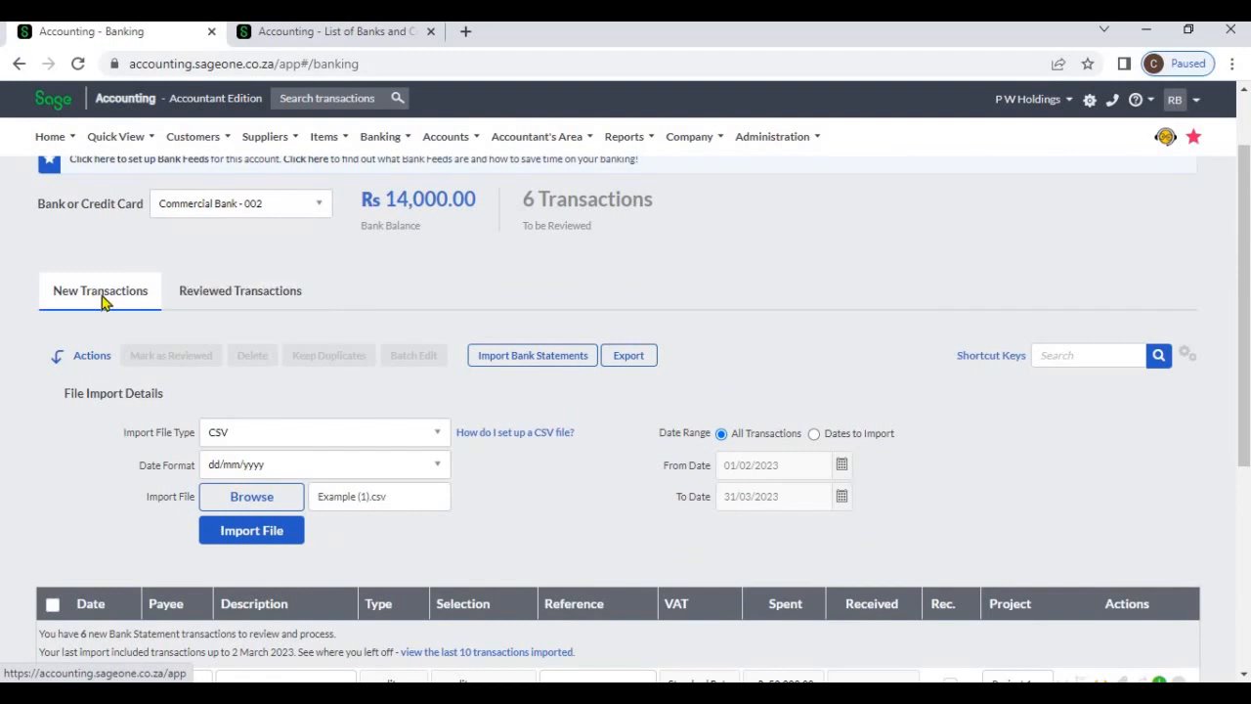
{"action": "scroll", "coordinate": [102, 342], "scroll_direction": "down", "scroll_amount": 3}
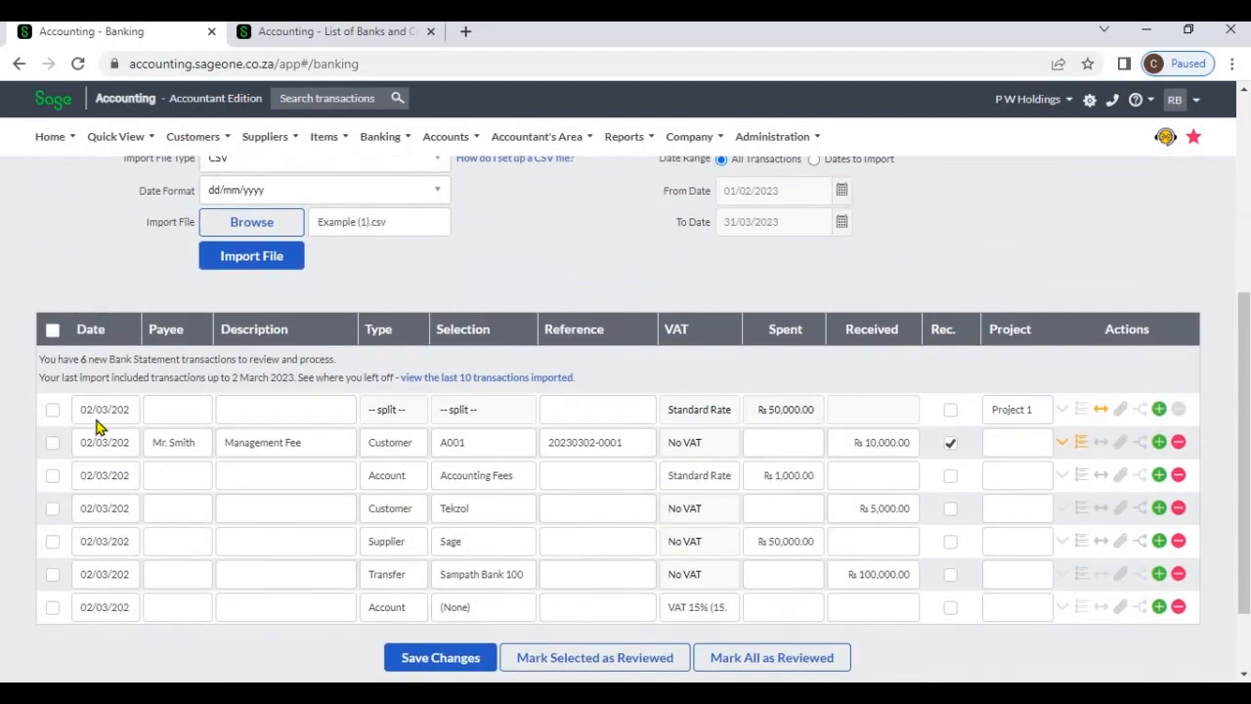
{"action": "scroll", "coordinate": [98, 425], "scroll_direction": "up", "scroll_amount": 3}
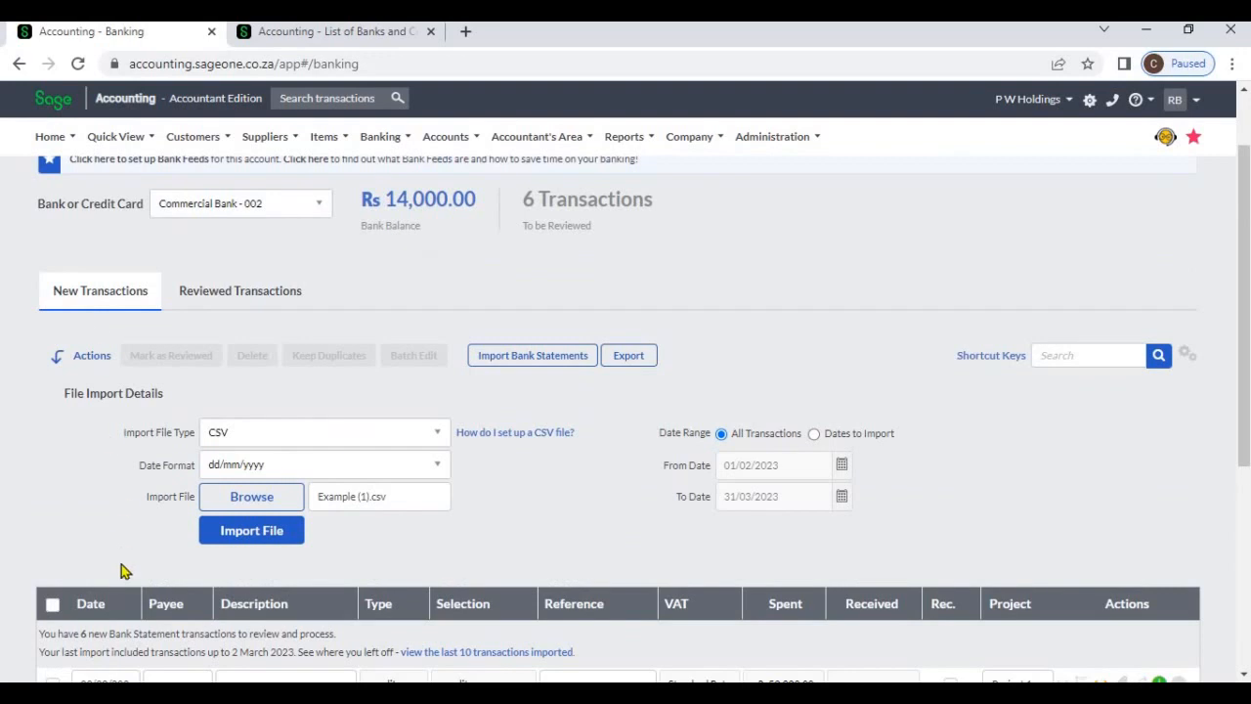
{"action": "scroll", "coordinate": [123, 570], "scroll_direction": "down", "scroll_amount": 2}
{"action": "scroll", "coordinate": [117, 553], "scroll_direction": "up", "scroll_amount": 2}
{"action": "scroll", "coordinate": [115, 547], "scroll_direction": "up", "scroll_amount": 1}
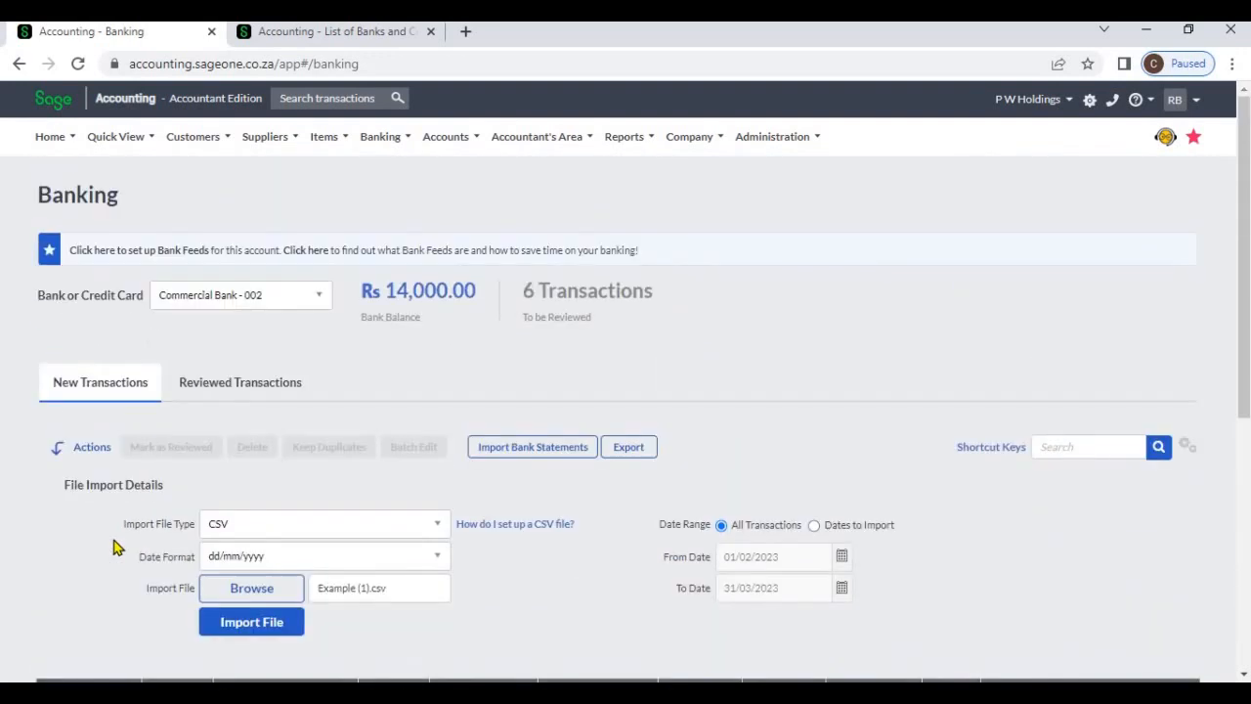
{"action": "left_click", "coordinate": [207, 385]}
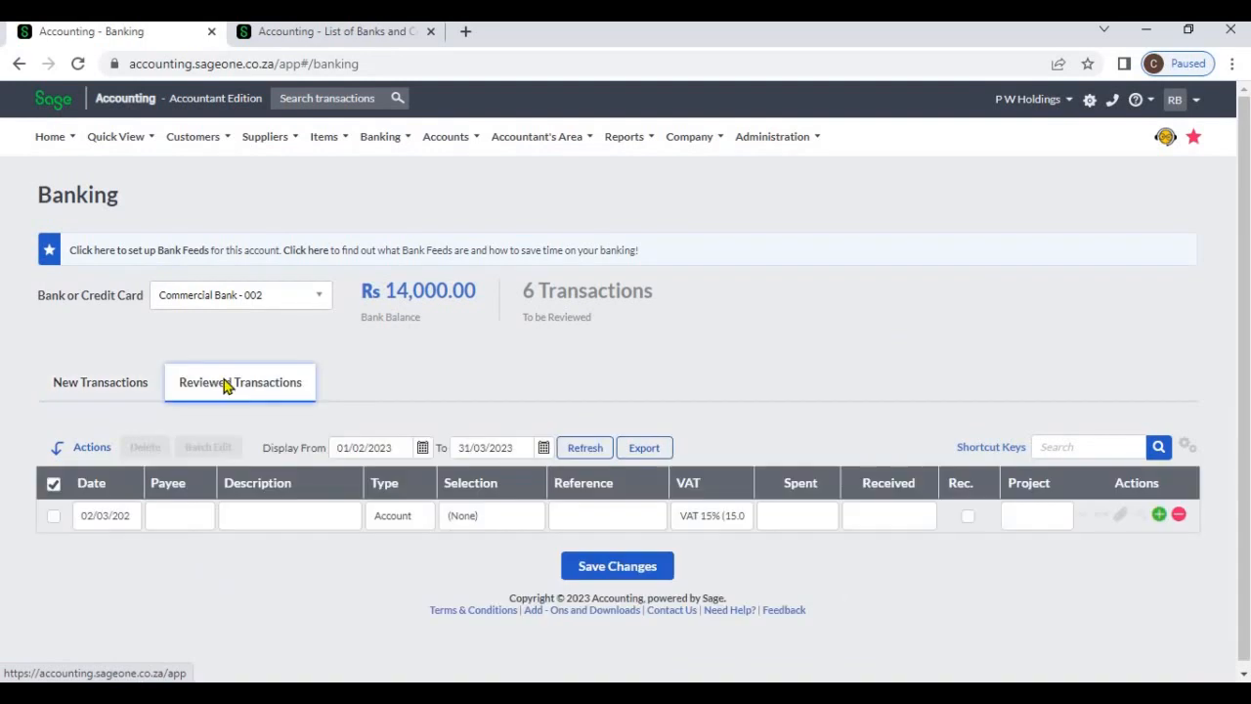
{"action": "left_click", "coordinate": [145, 381]}
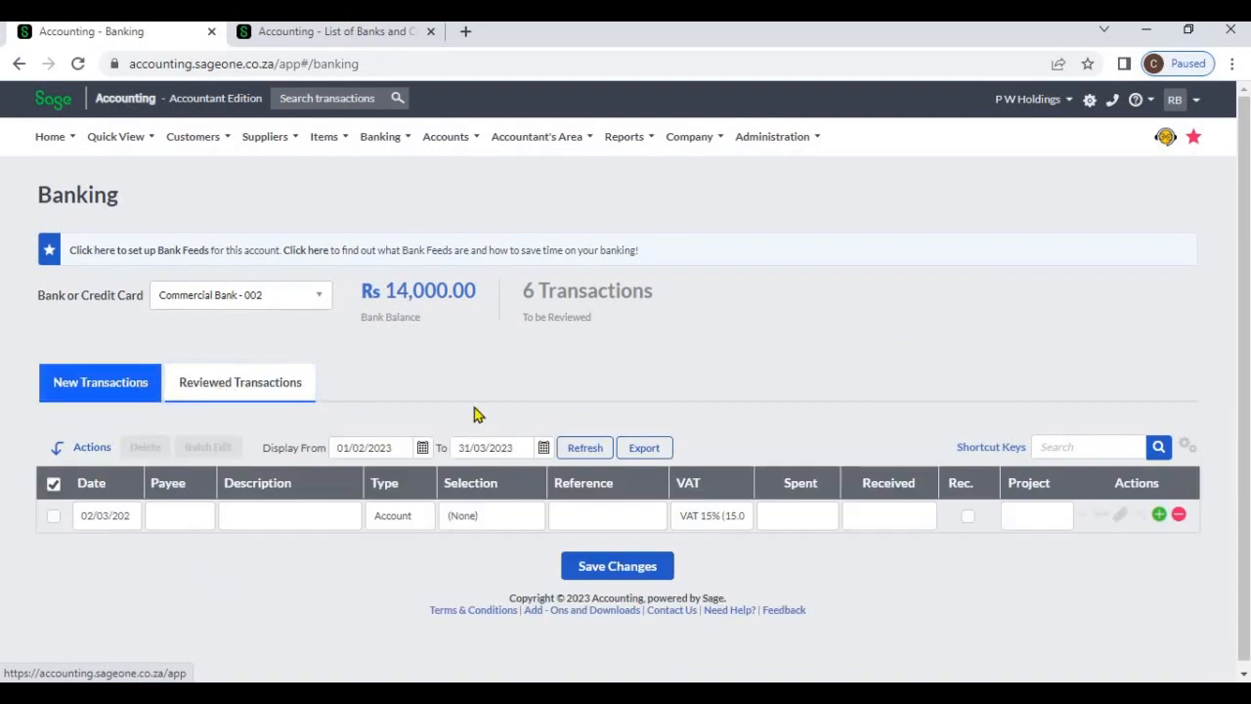
Mark the Sage supplier transaction as reviewed, check it among the reviewed transactions and return to the new transactions
{"action": "scroll", "coordinate": [474, 418], "scroll_direction": "down", "scroll_amount": 1}
{"action": "scroll", "coordinate": [474, 417], "scroll_direction": "down", "scroll_amount": 5}
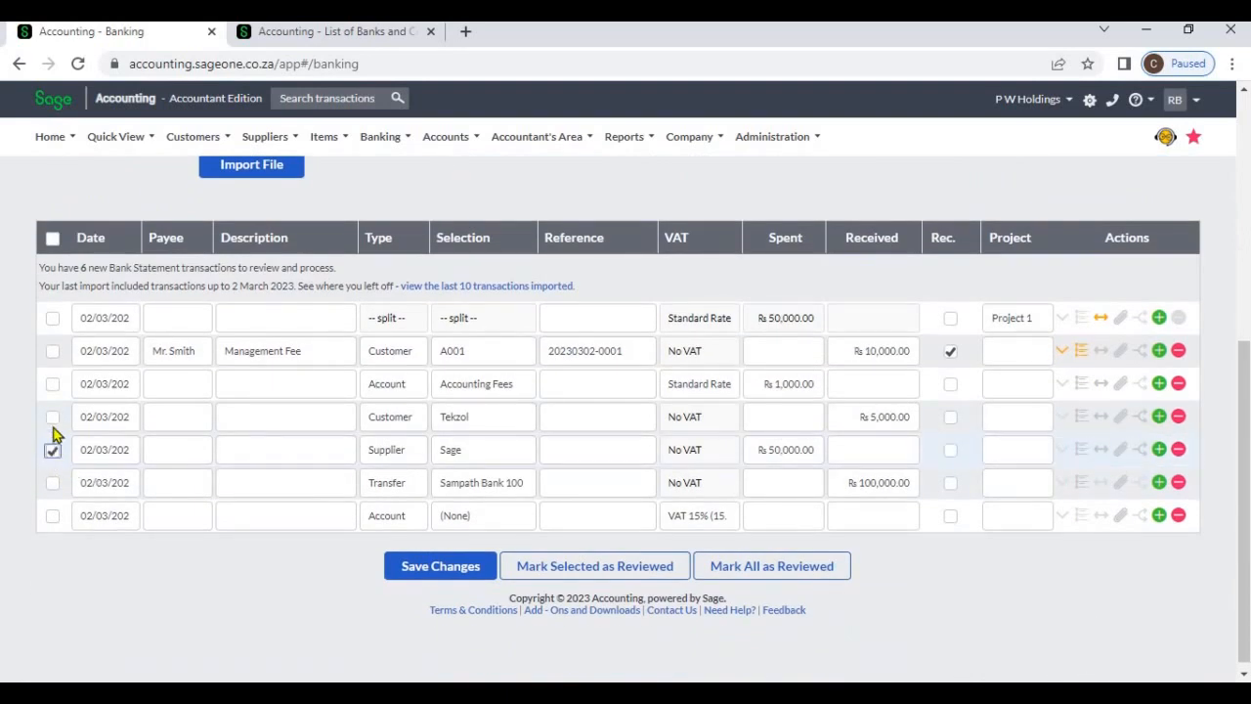
{"action": "left_click", "coordinate": [534, 573]}
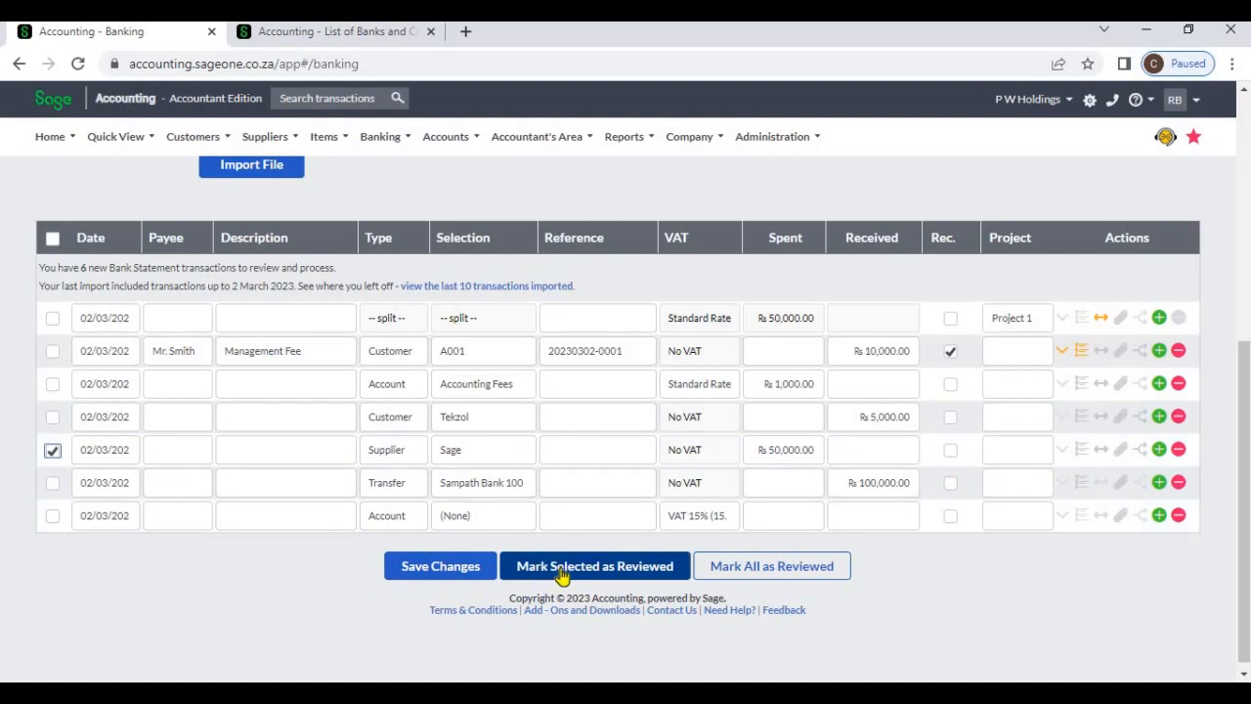
{"action": "left_click", "coordinate": [560, 575]}
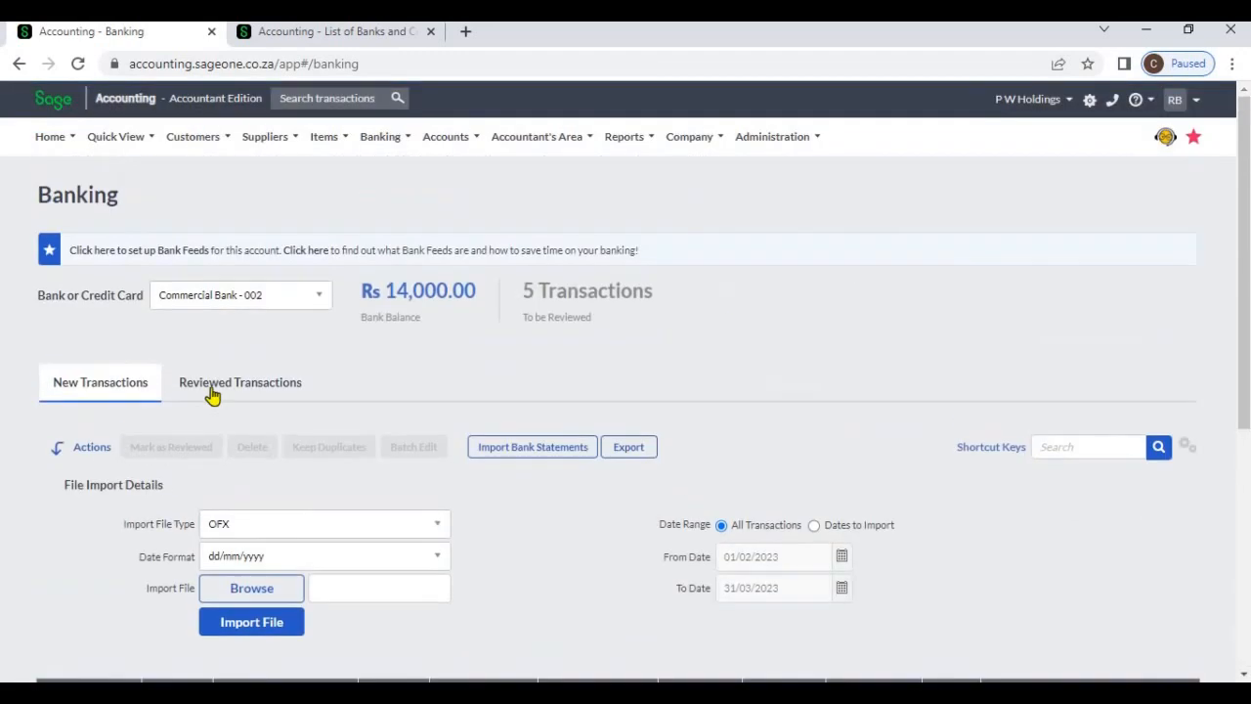
{"action": "left_click", "coordinate": [212, 389]}
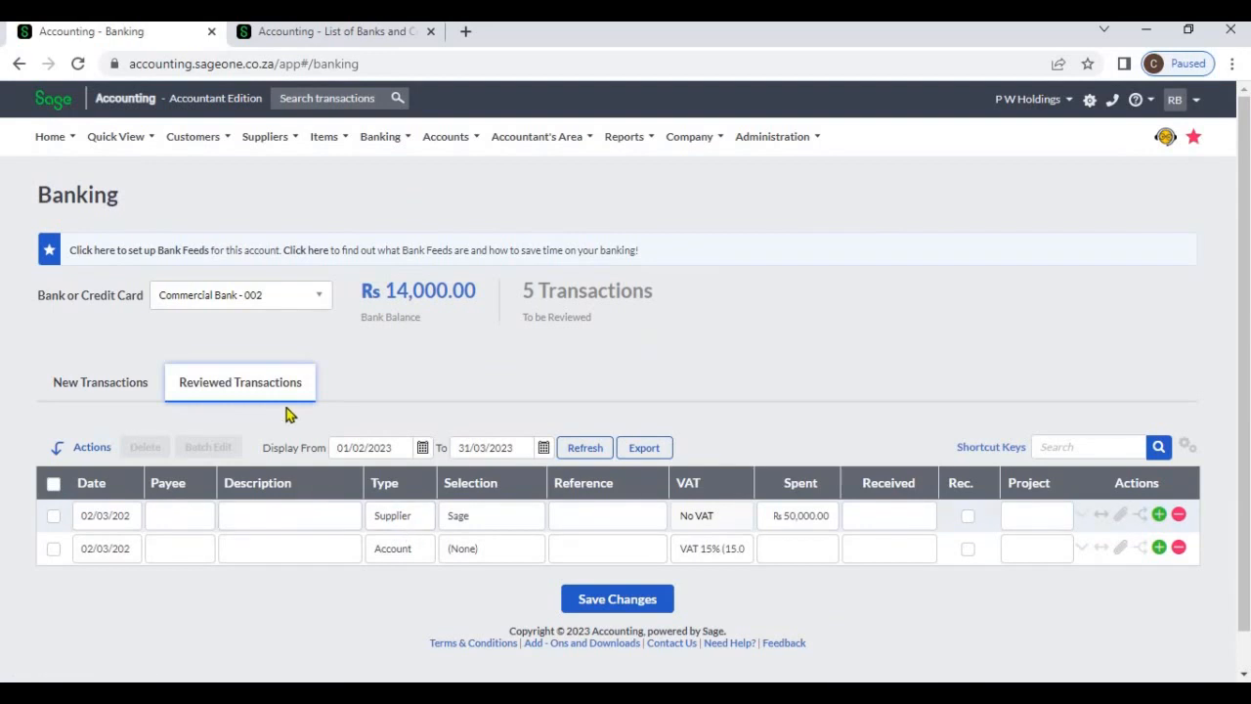
{"action": "left_click", "coordinate": [123, 397]}
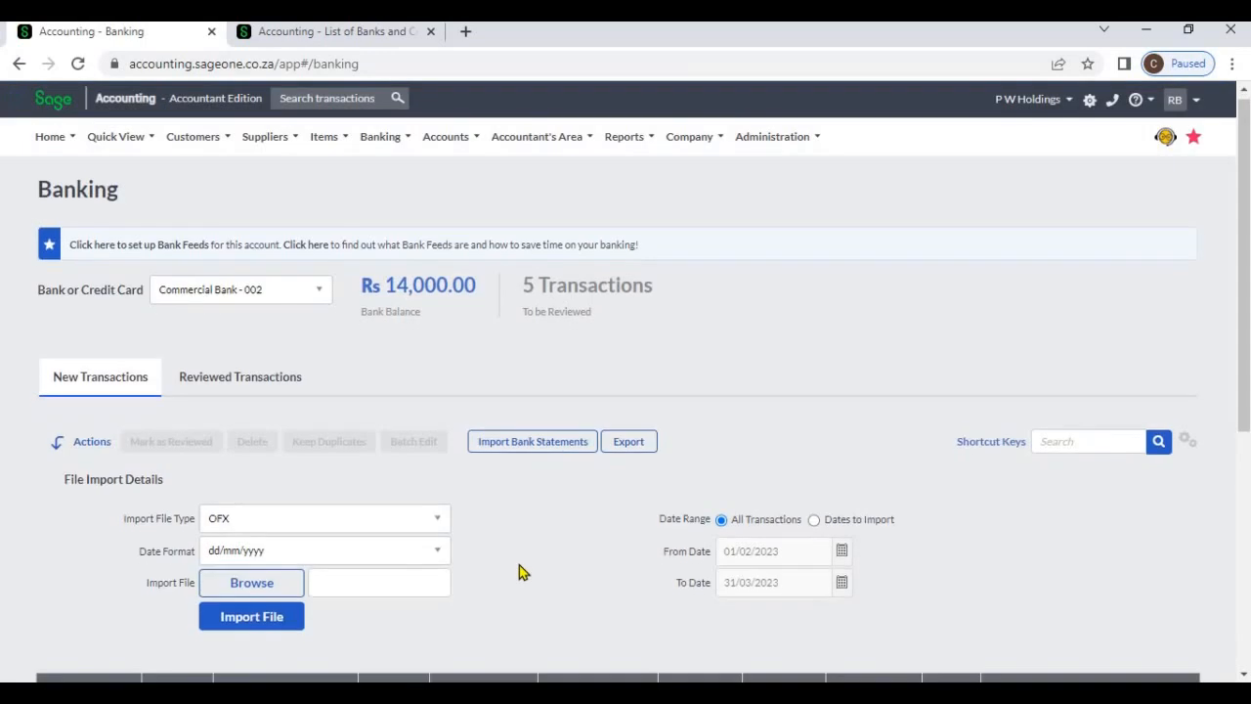
Select the Sampath Bank transfer line in the list of new transactions
{"action": "scroll", "coordinate": [519, 565], "scroll_direction": "down", "scroll_amount": 3}
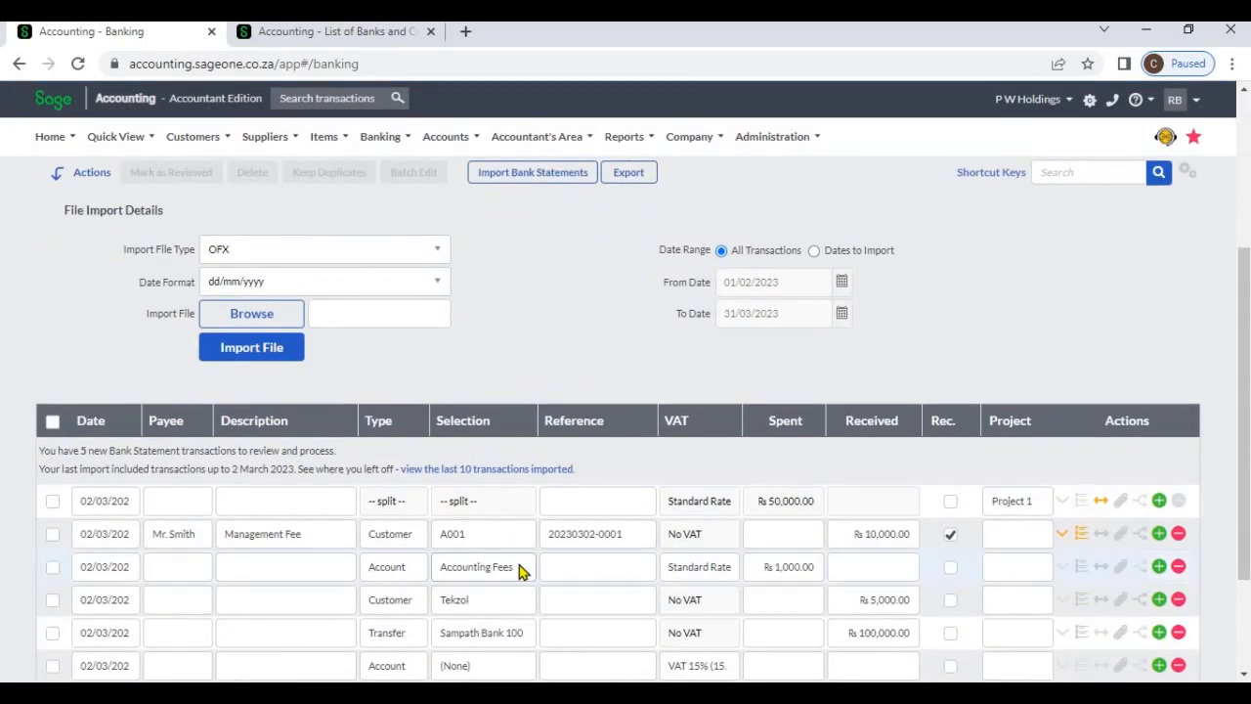
{"action": "scroll", "coordinate": [519, 567], "scroll_direction": "up", "scroll_amount": 1}
{"action": "scroll", "coordinate": [519, 572], "scroll_direction": "down", "scroll_amount": 2}
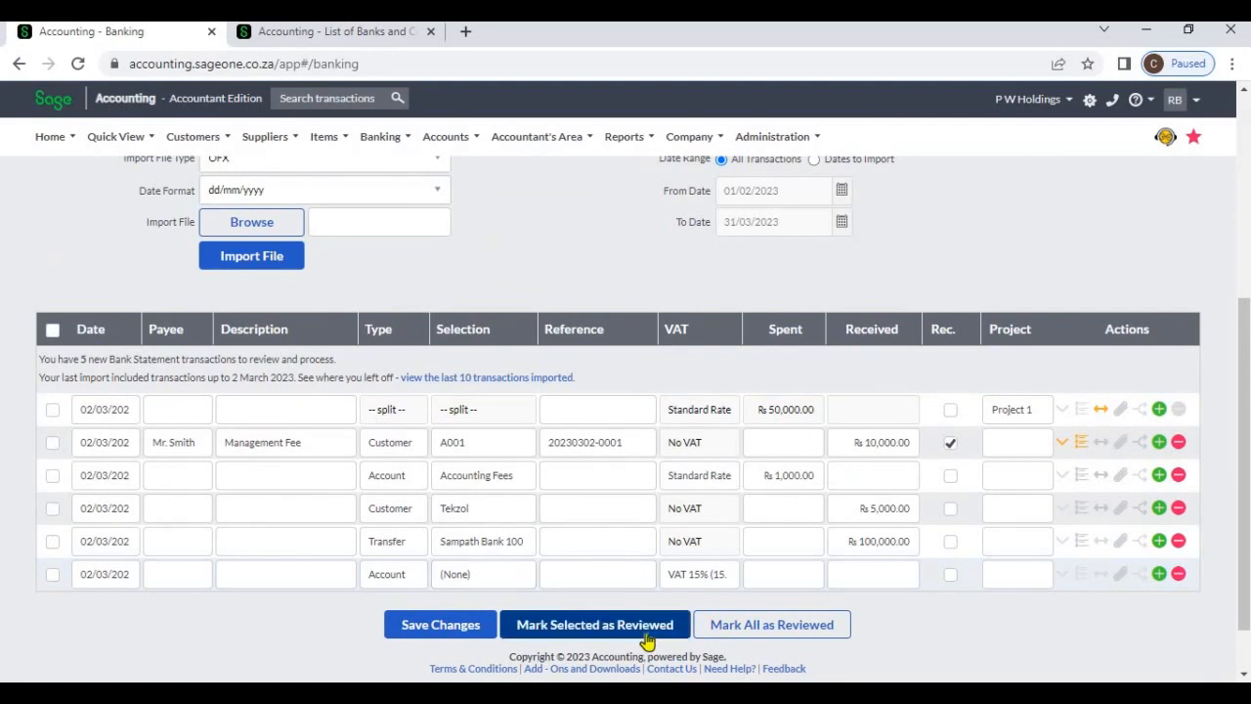
{"action": "left_click", "coordinate": [53, 541]}
{"action": "left_click", "coordinate": [558, 626]}
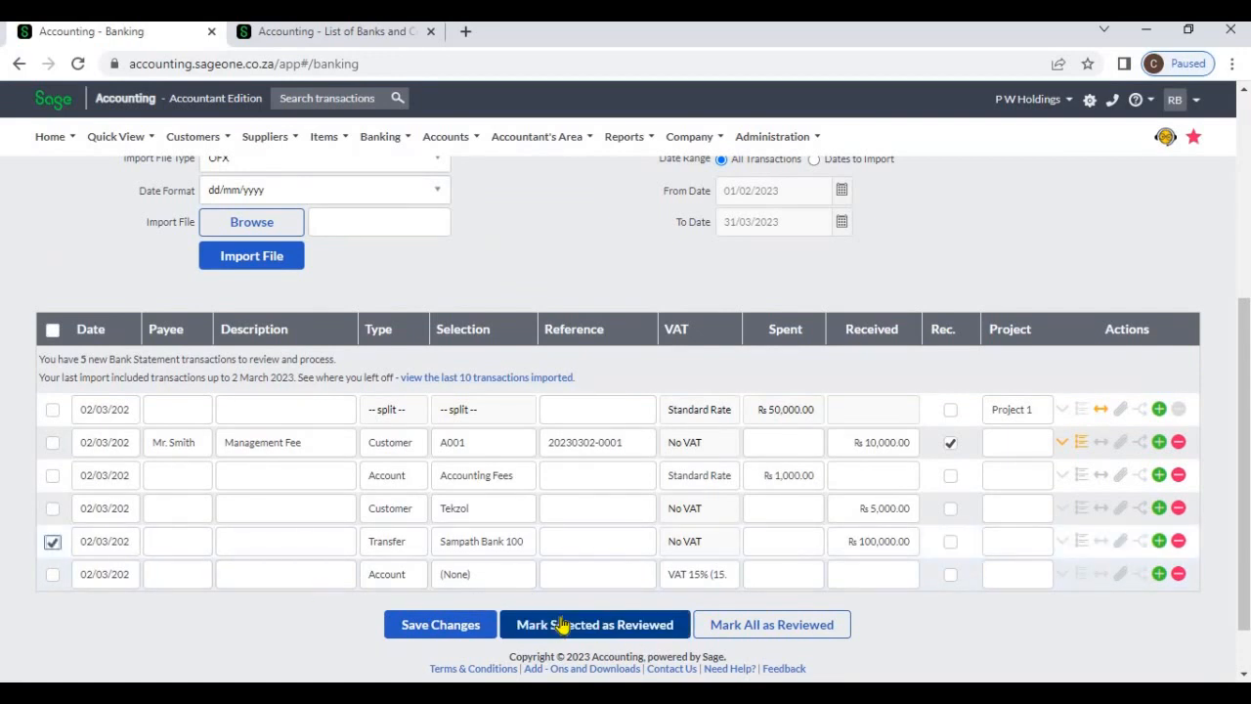
{"action": "left_click", "coordinate": [728, 635]}
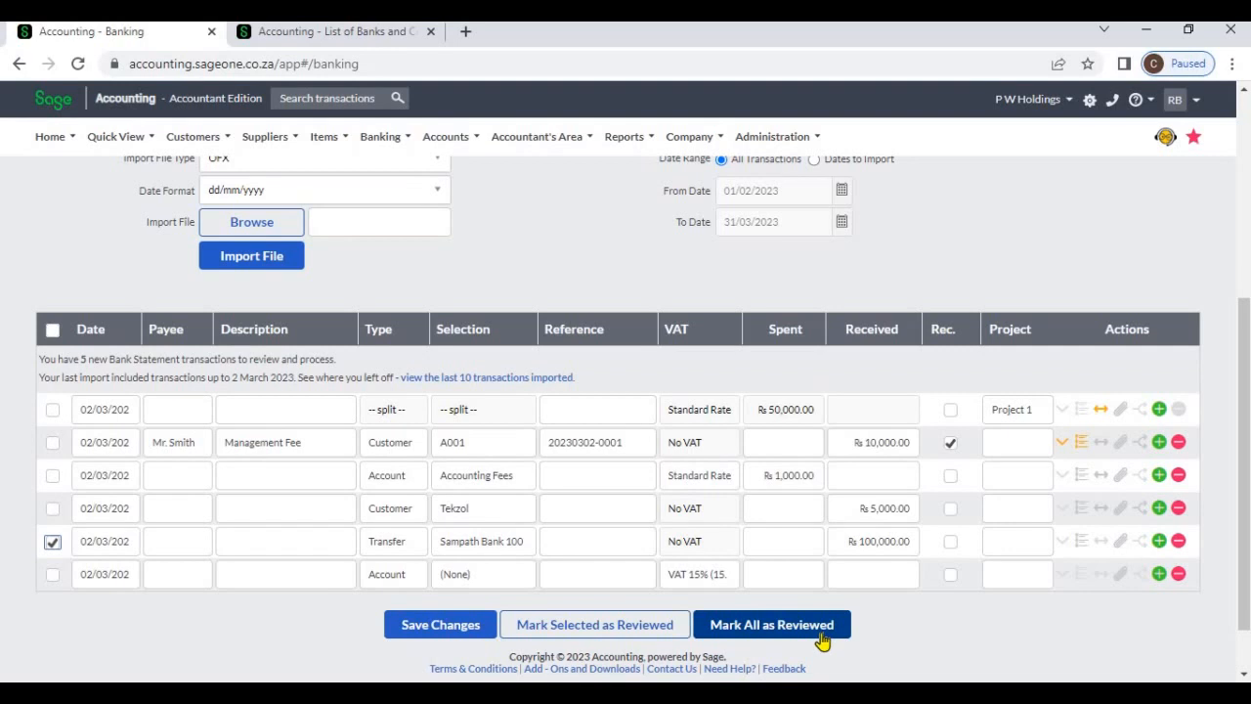
{"action": "scroll", "coordinate": [792, 601], "scroll_direction": "up", "scroll_amount": 3}
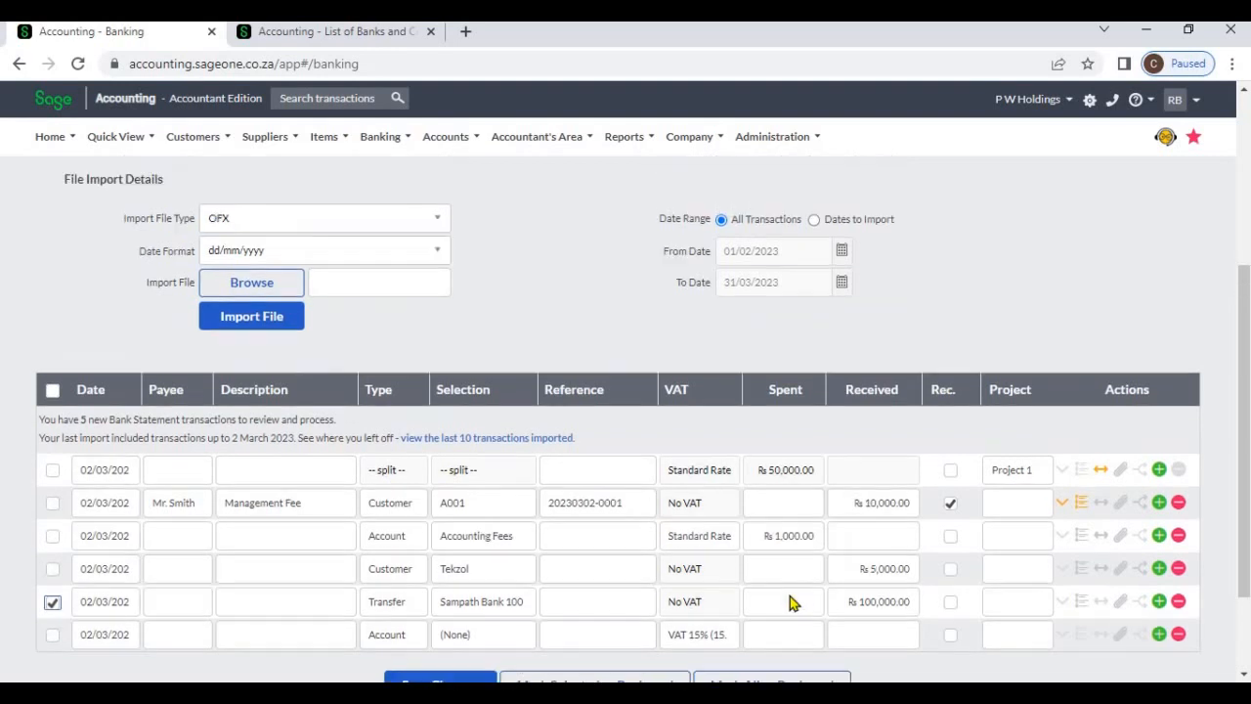
{"action": "scroll", "coordinate": [790, 603], "scroll_direction": "up", "scroll_amount": 1}
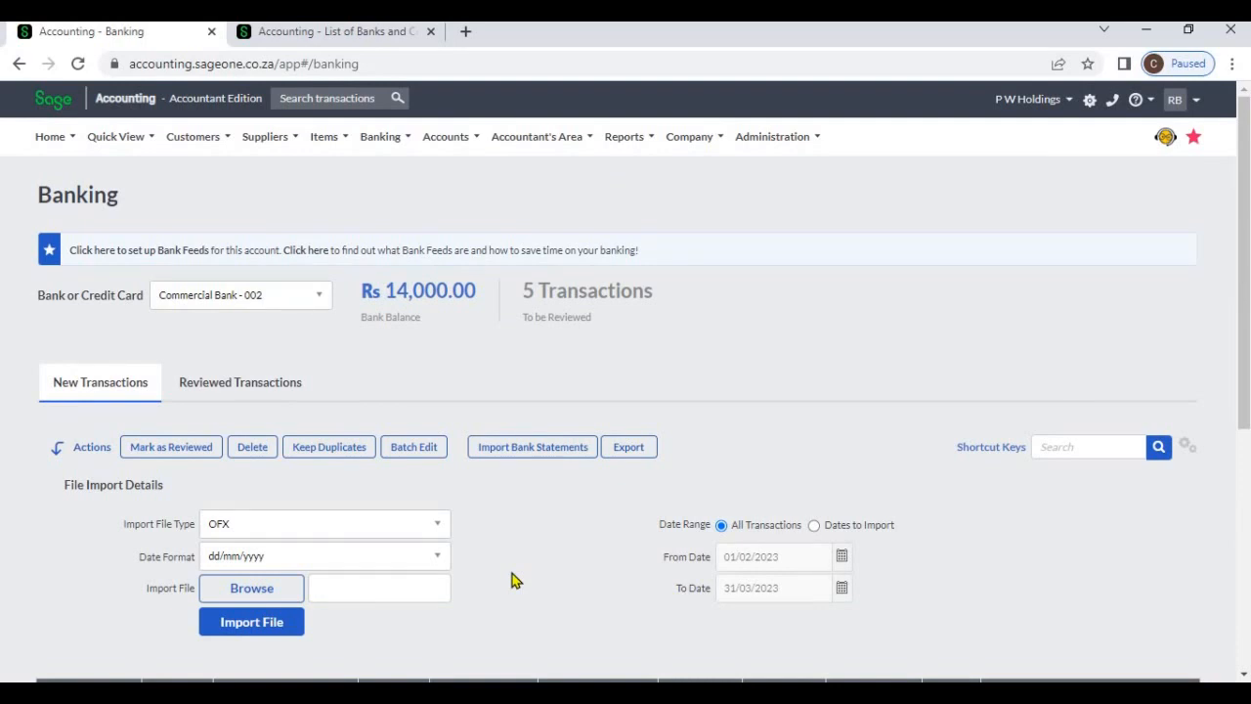
Look over the customer and supplier transaction types, including Customer Receipts and Supplier Payments, alongside the new bank transactions
{"action": "left_click", "coordinate": [177, 145]}
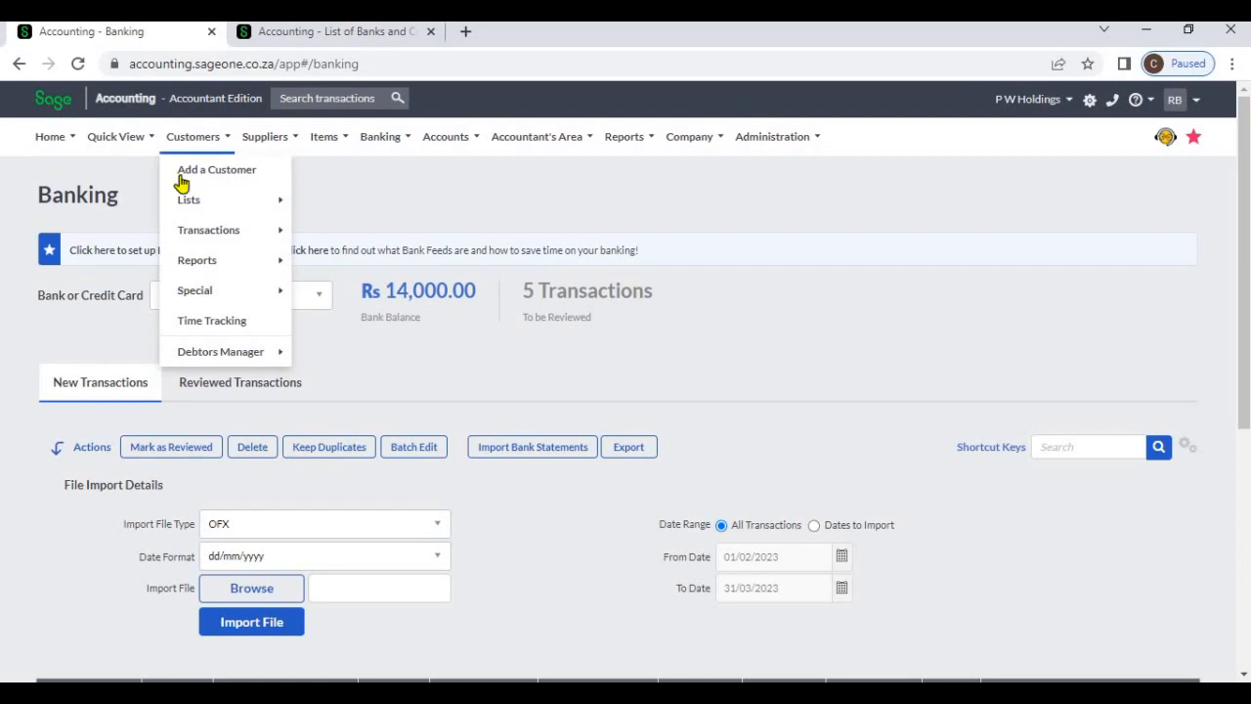
{"action": "mouse_move", "coordinate": [199, 238]}
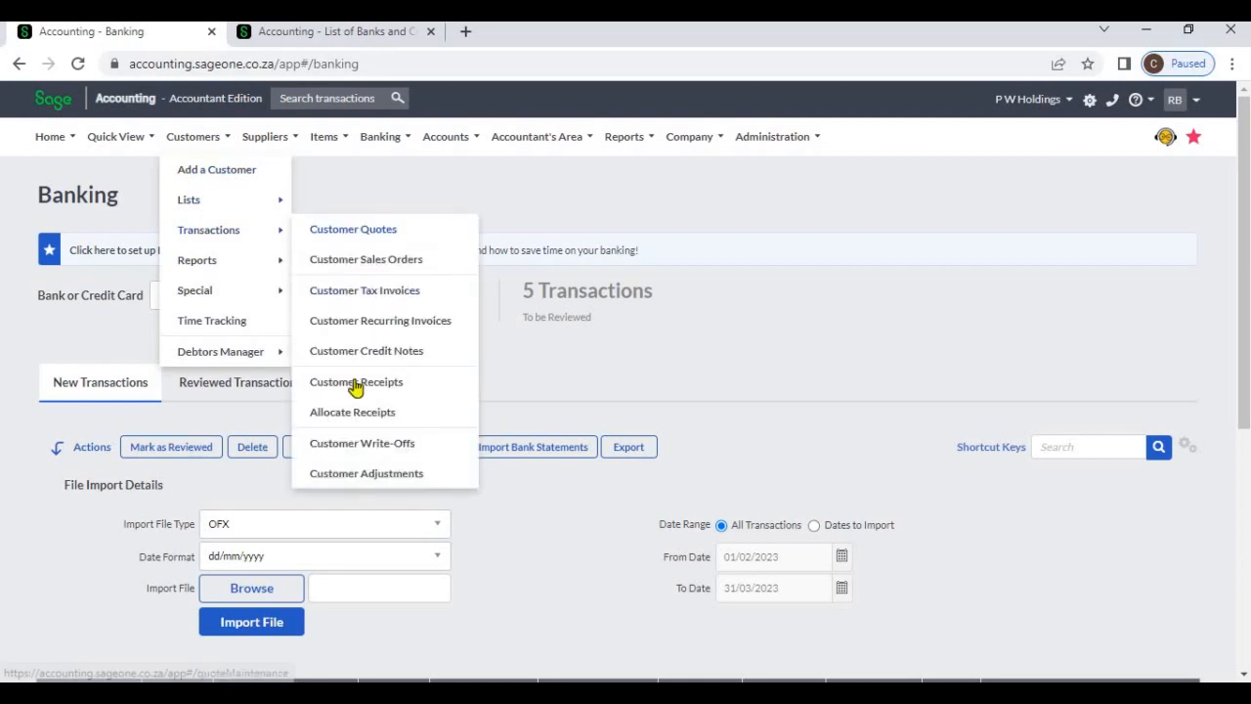
{"action": "left_click", "coordinate": [265, 138]}
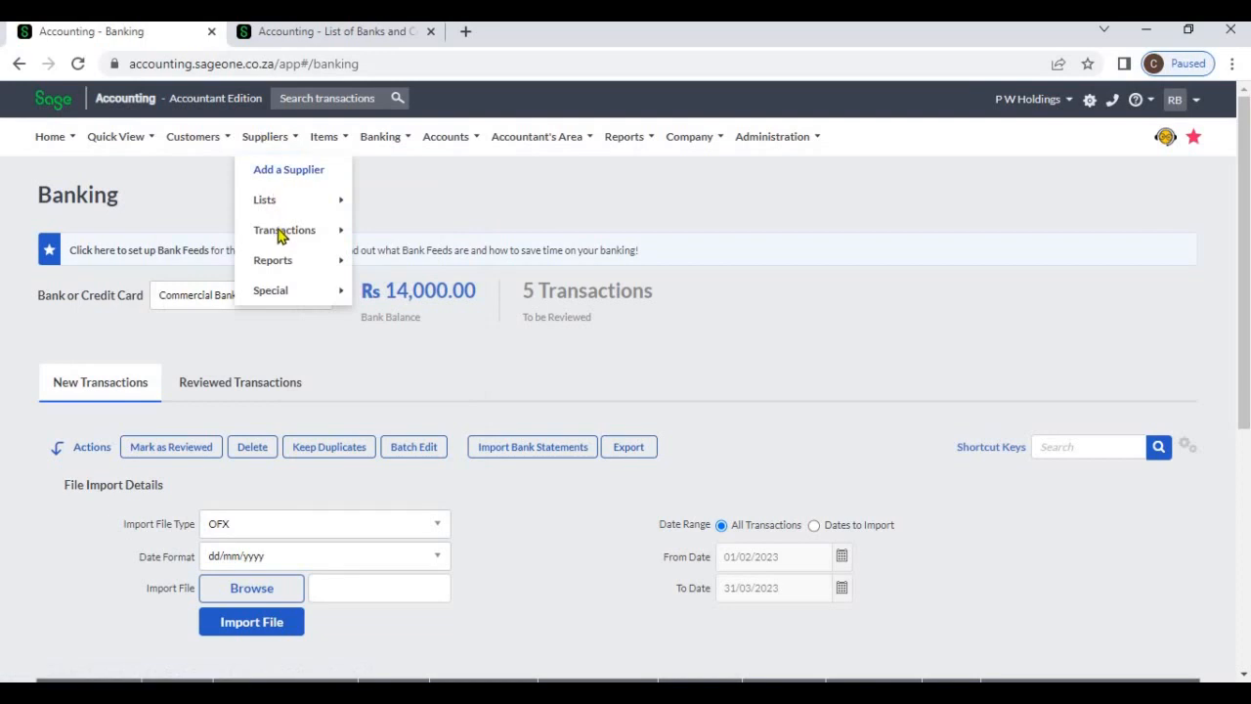
{"action": "mouse_move", "coordinate": [283, 237]}
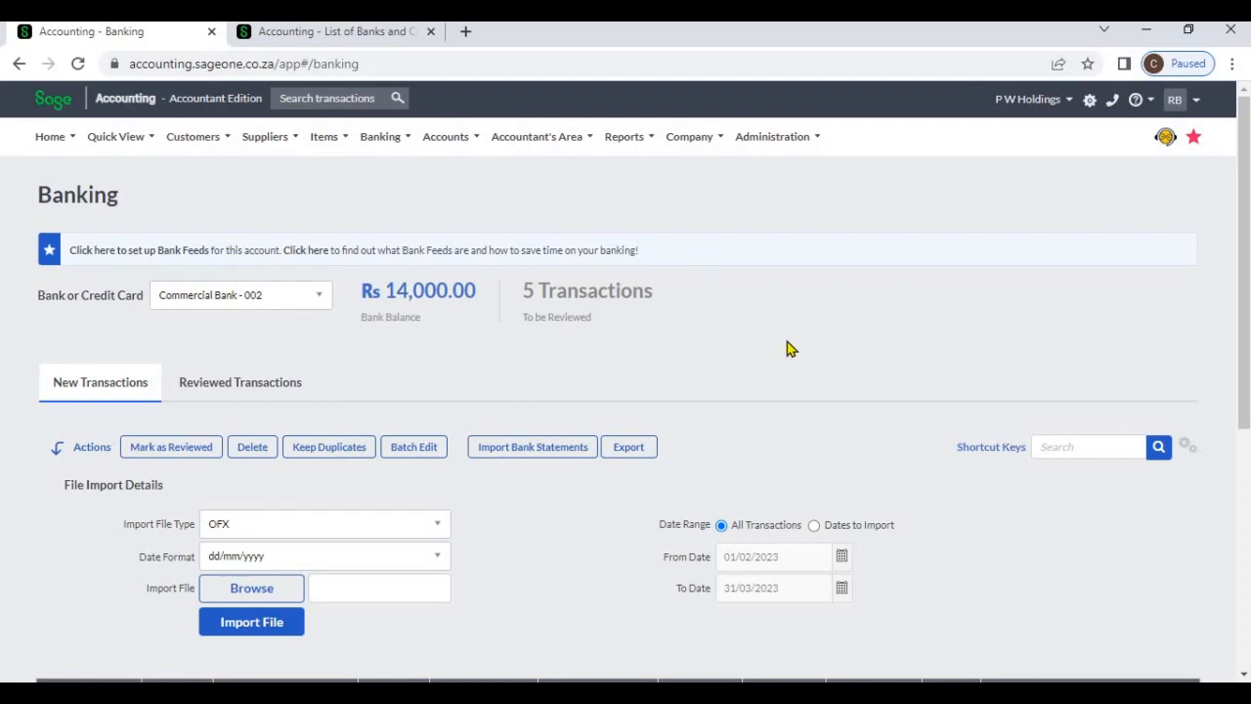
{"action": "scroll", "coordinate": [590, 453], "scroll_direction": "down", "scroll_amount": 2}
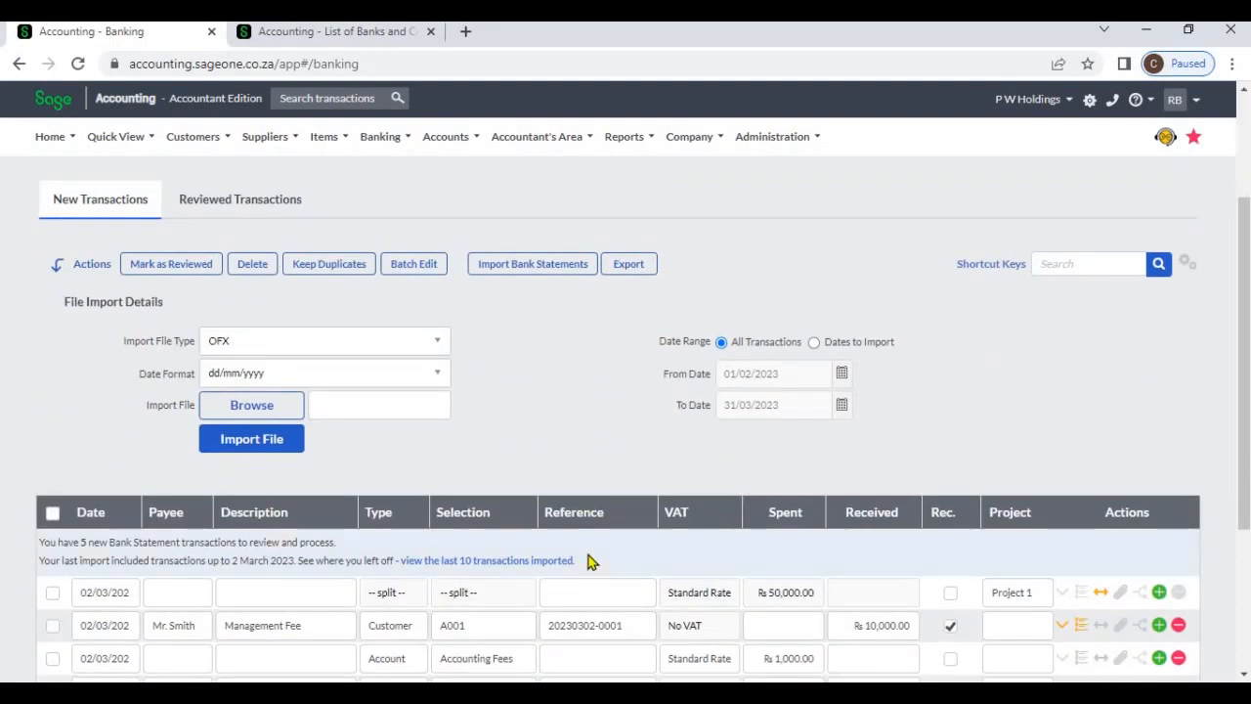
{"action": "scroll", "coordinate": [591, 560], "scroll_direction": "down", "scroll_amount": 2}
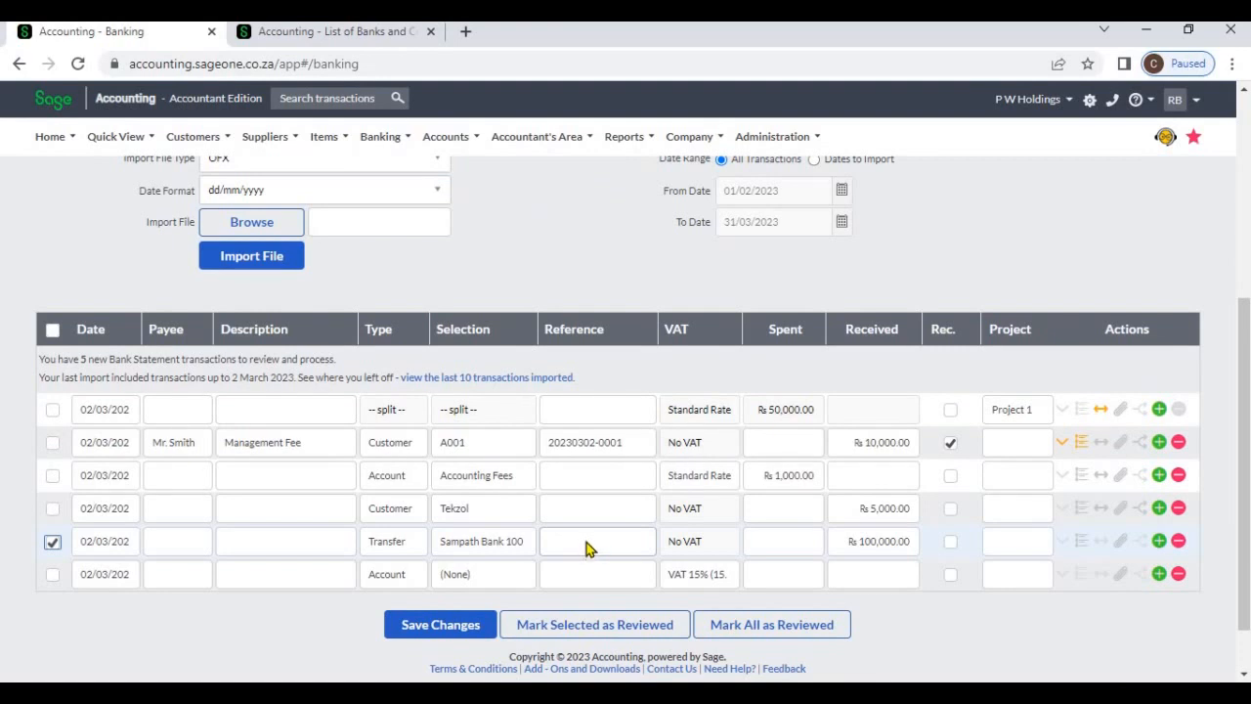
{"action": "scroll", "coordinate": [586, 542], "scroll_direction": "up", "scroll_amount": 4}
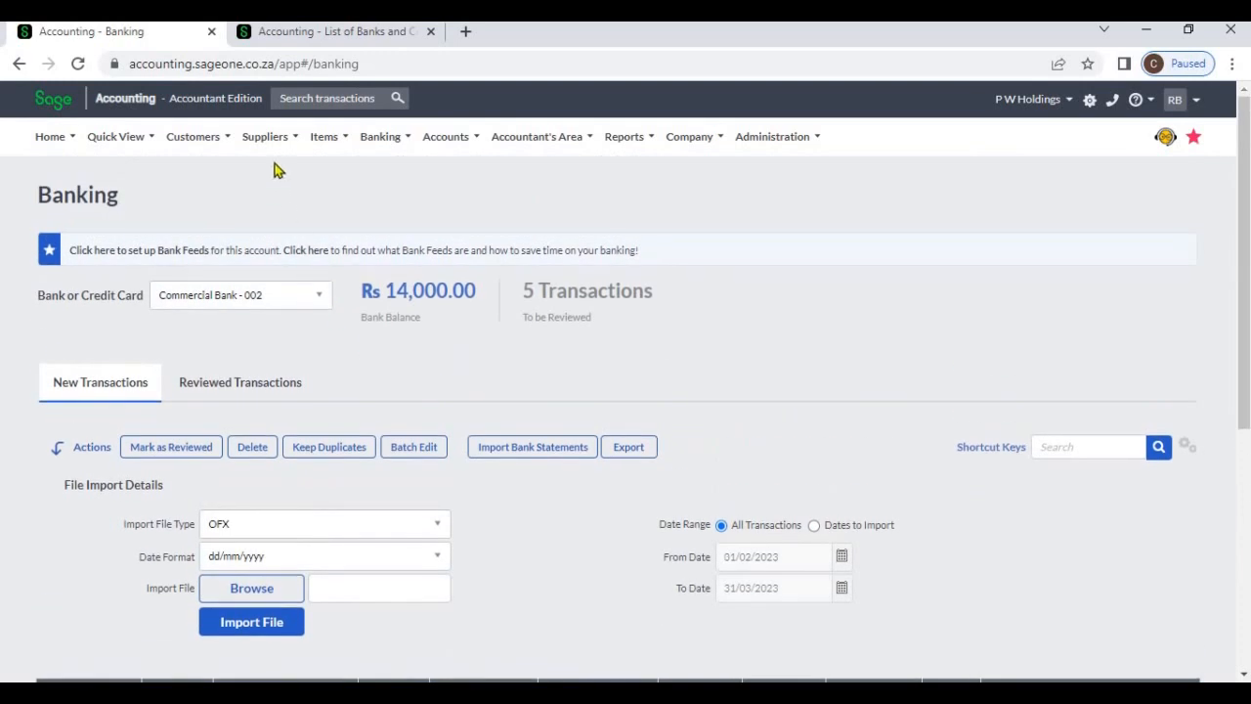
{"action": "left_click", "coordinate": [223, 140]}
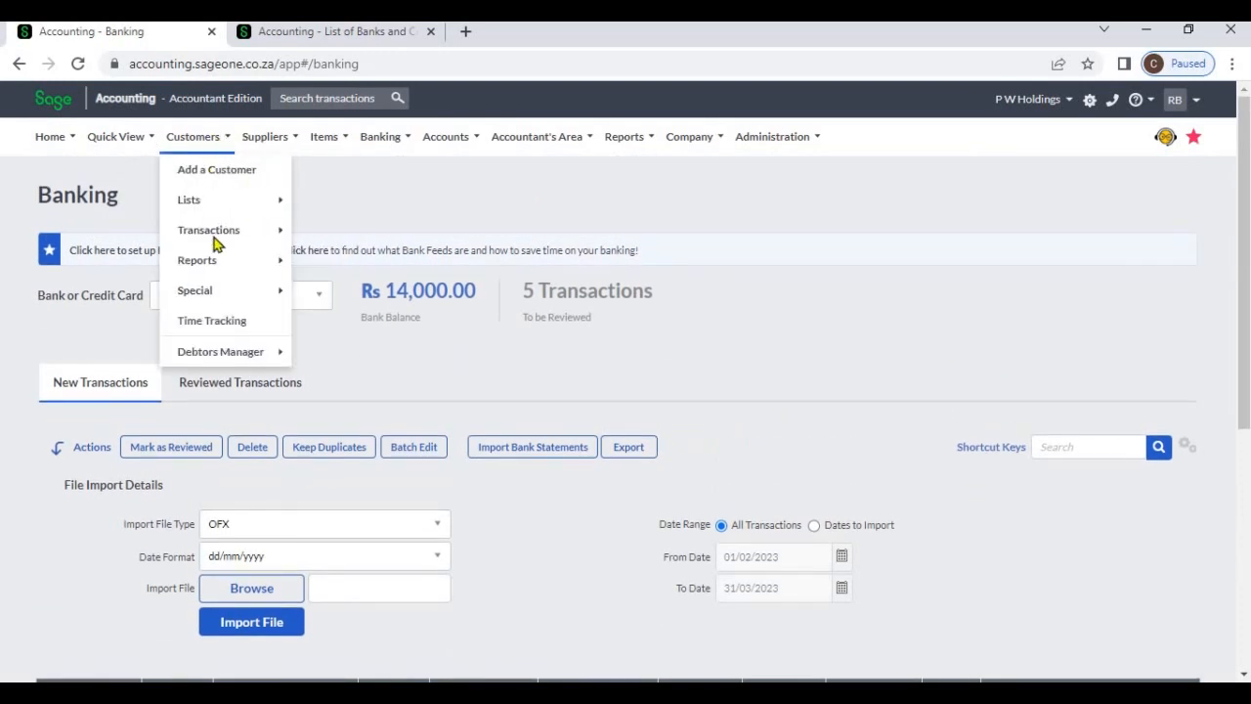
{"action": "mouse_move", "coordinate": [214, 238]}
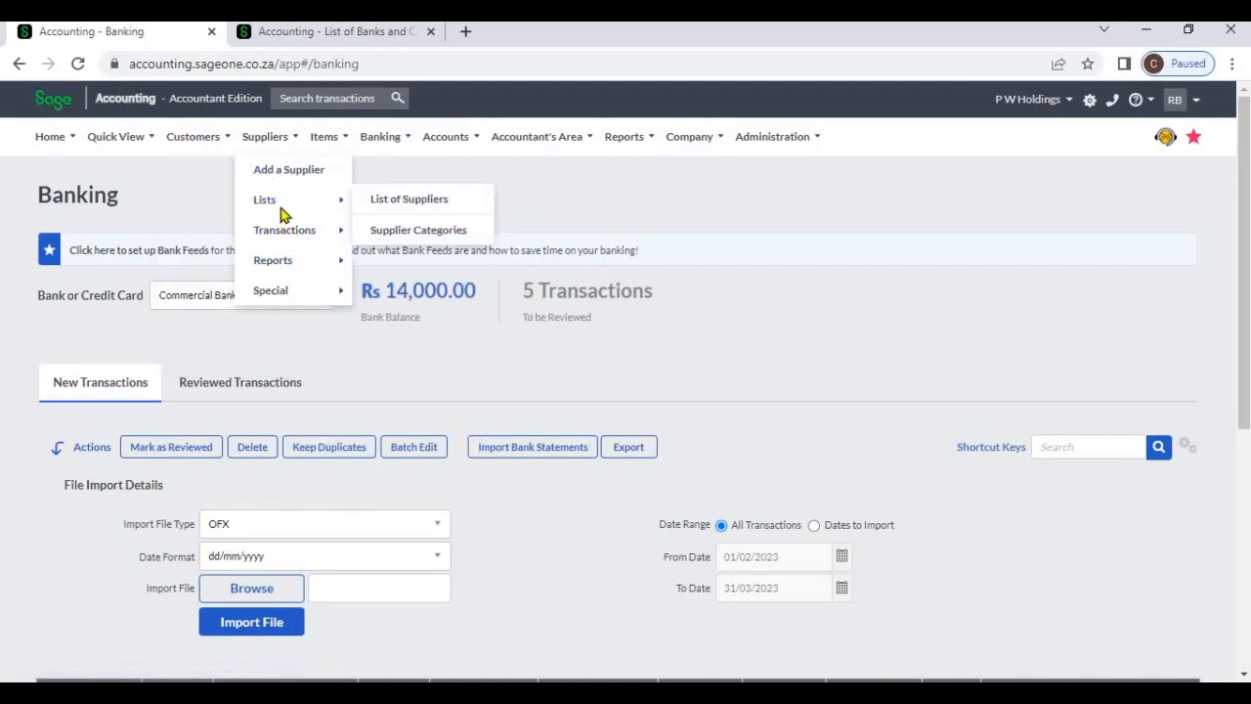
{"action": "mouse_move", "coordinate": [283, 230]}
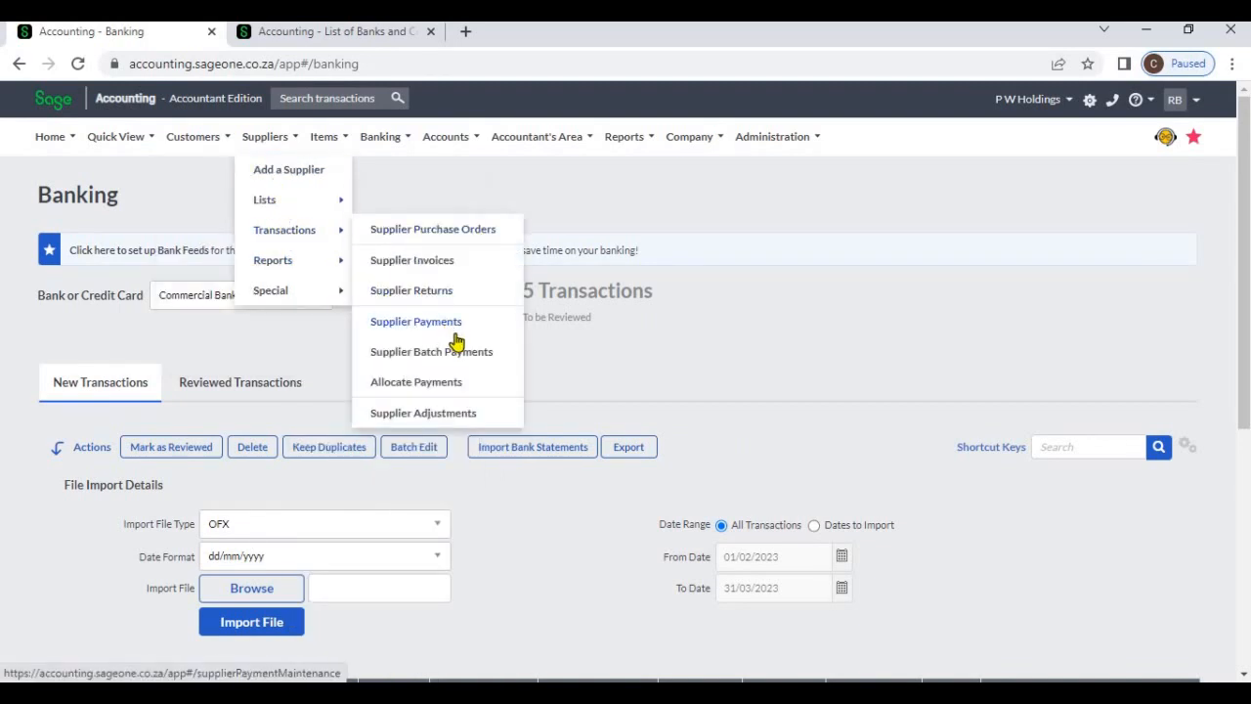
{"action": "scroll", "coordinate": [598, 483], "scroll_direction": "down", "scroll_amount": 4}
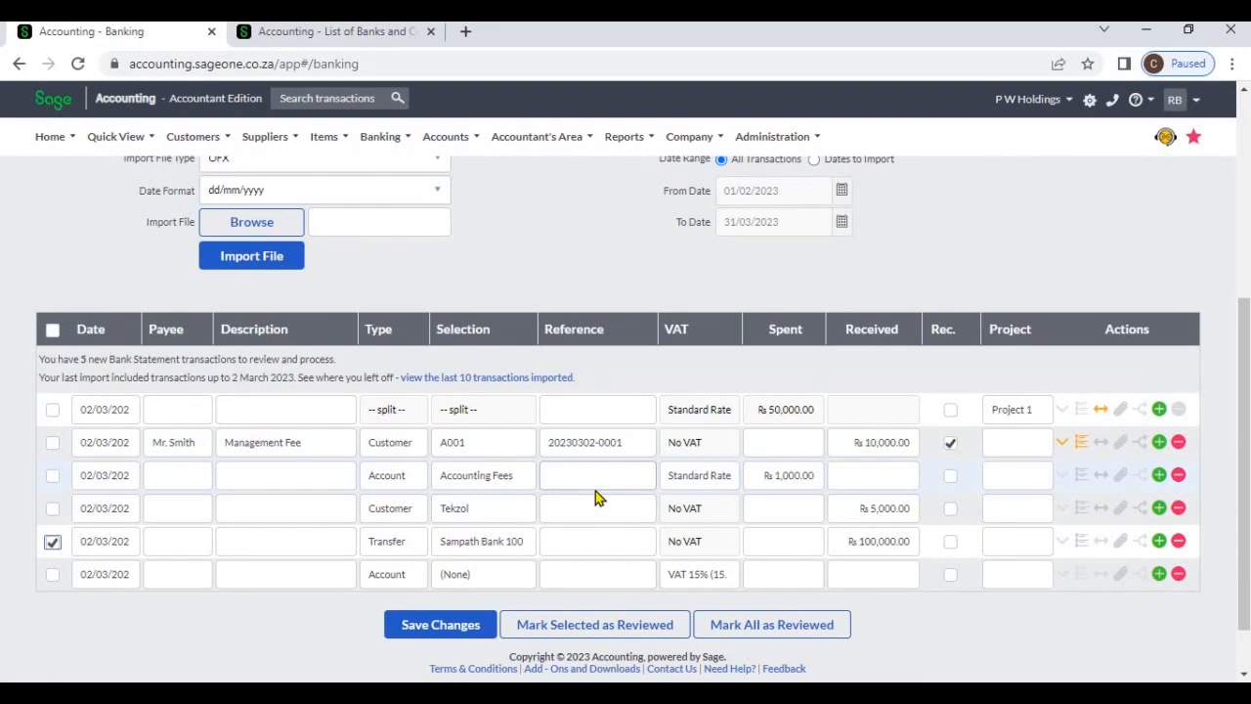
{"action": "scroll", "coordinate": [595, 490], "scroll_direction": "up", "scroll_amount": 3}
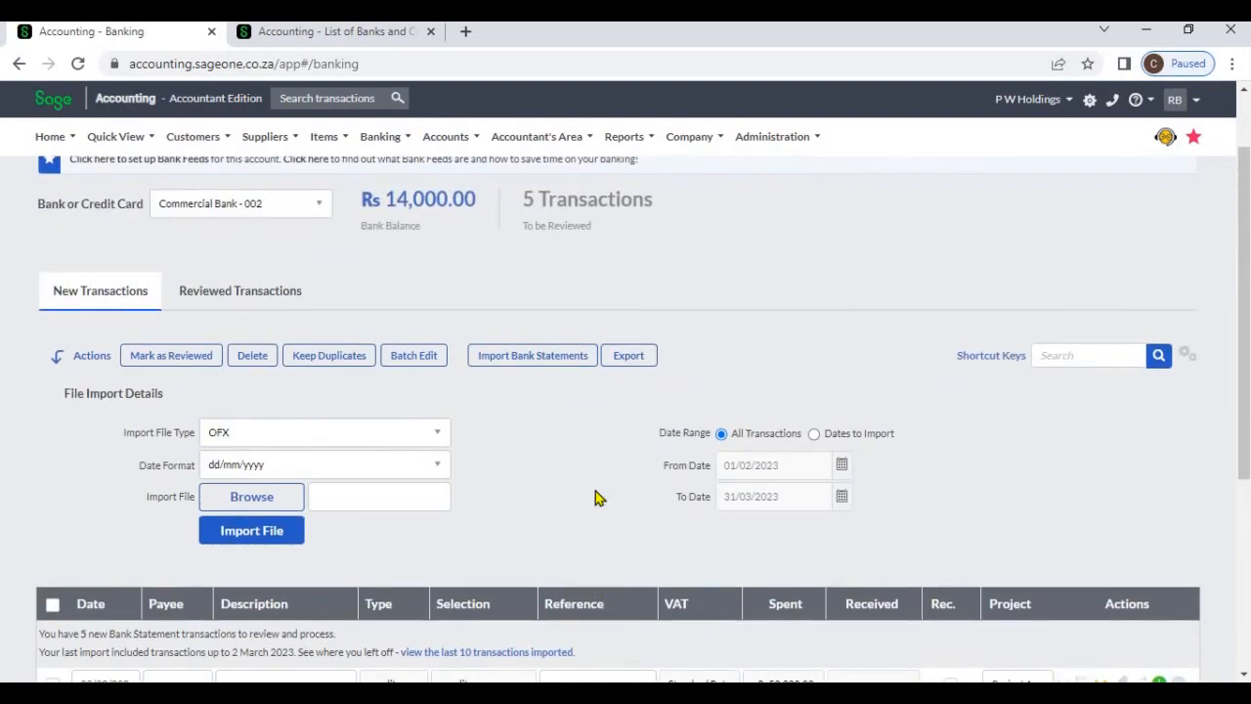
{"action": "scroll", "coordinate": [595, 491], "scroll_direction": "up", "scroll_amount": 1}
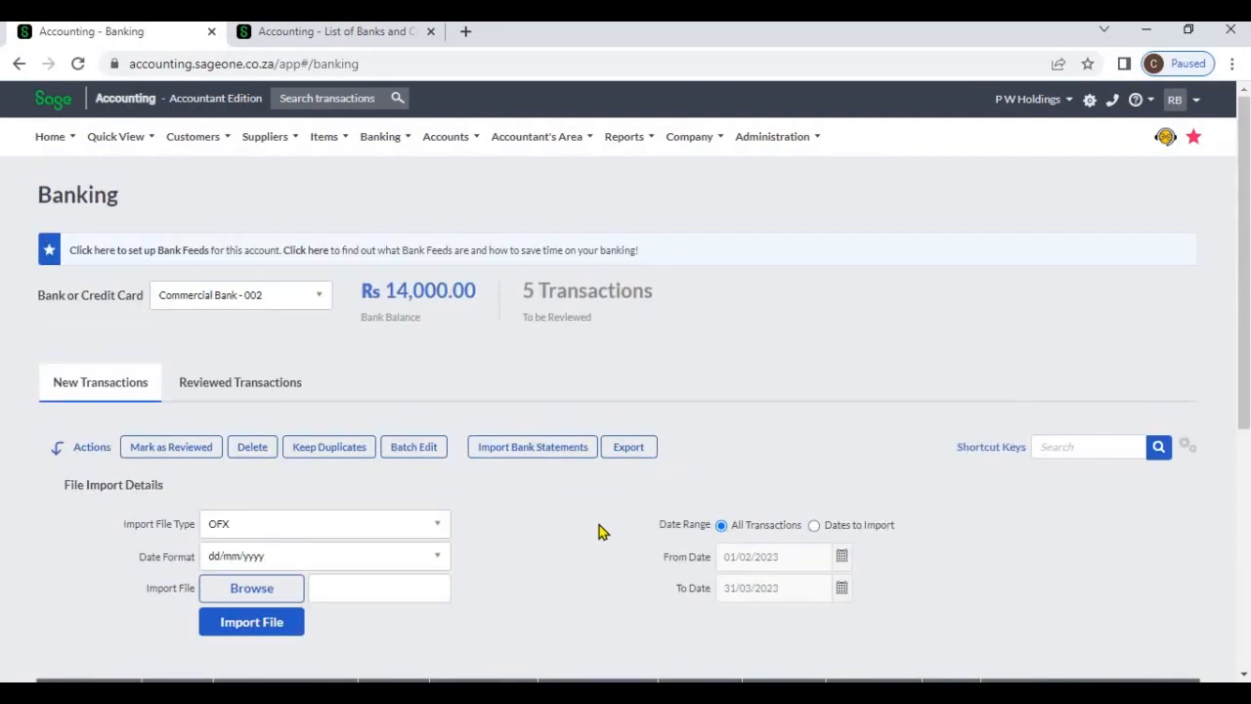
{"action": "scroll", "coordinate": [595, 518], "scroll_direction": "down", "scroll_amount": 4}
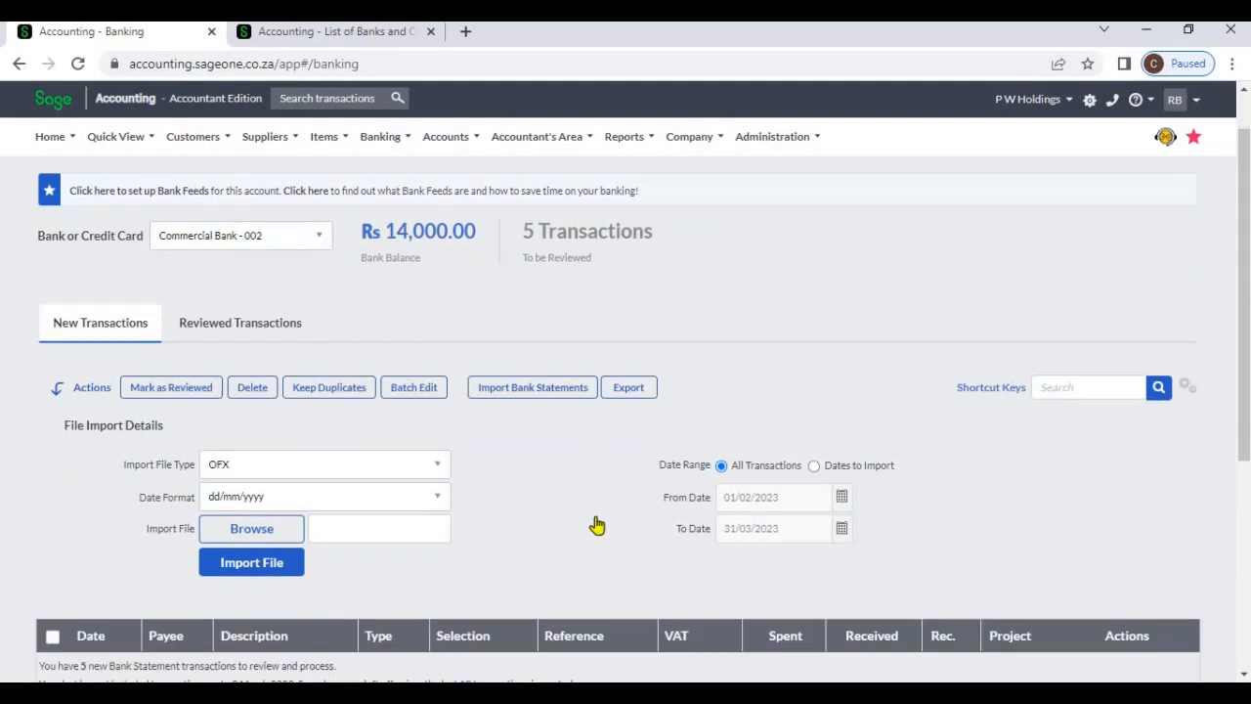